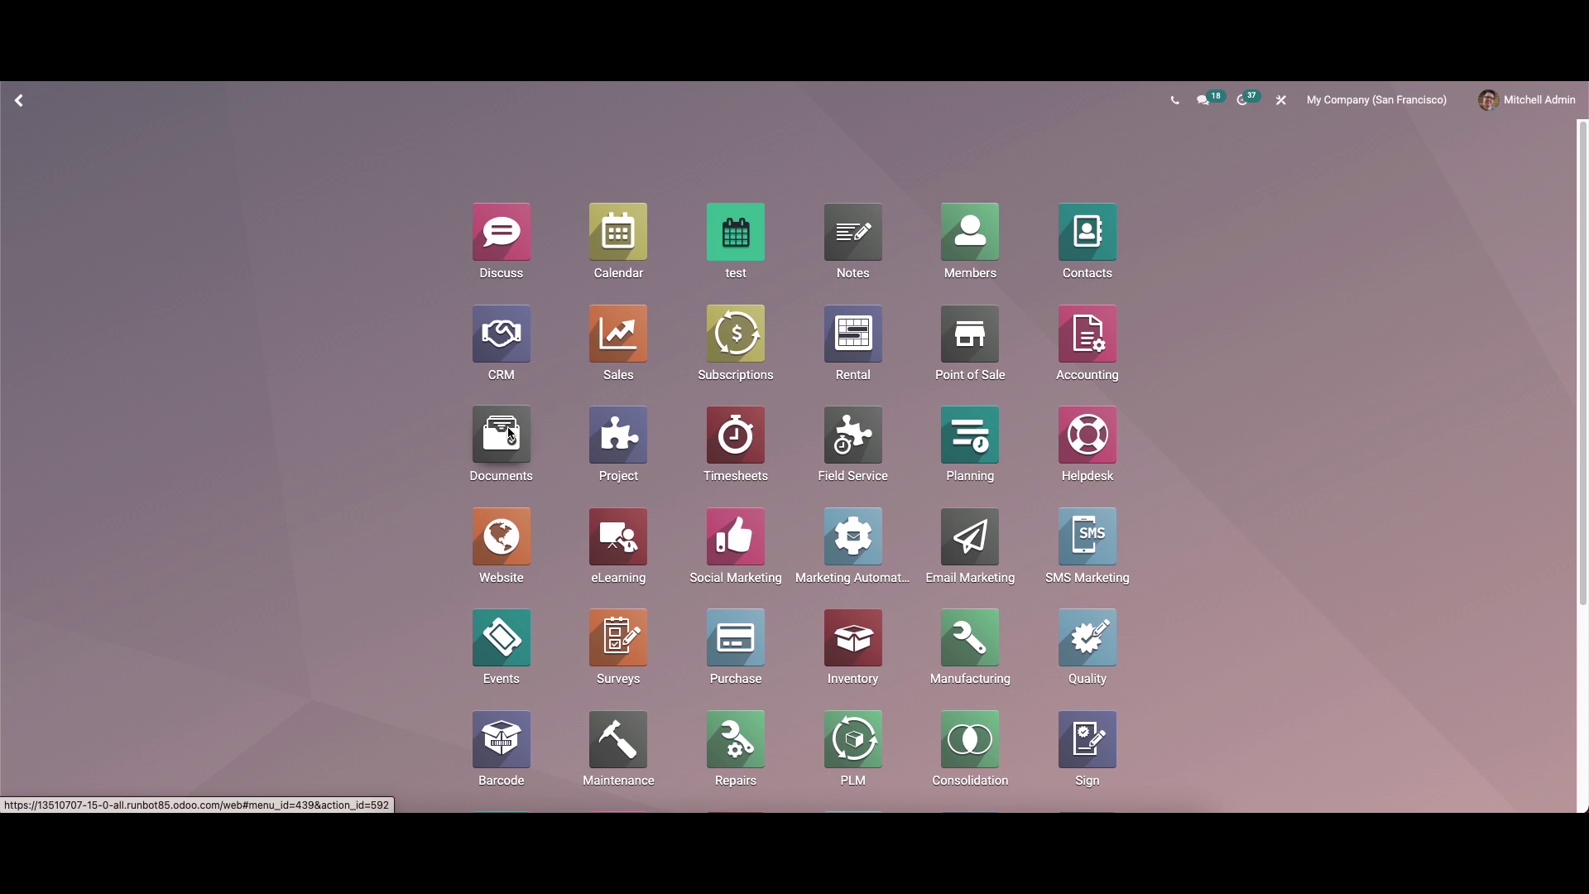
# Launch the Documents app on the Internal workspace's 20 files and expand the Configuration menu.
pyautogui.click(510, 434)
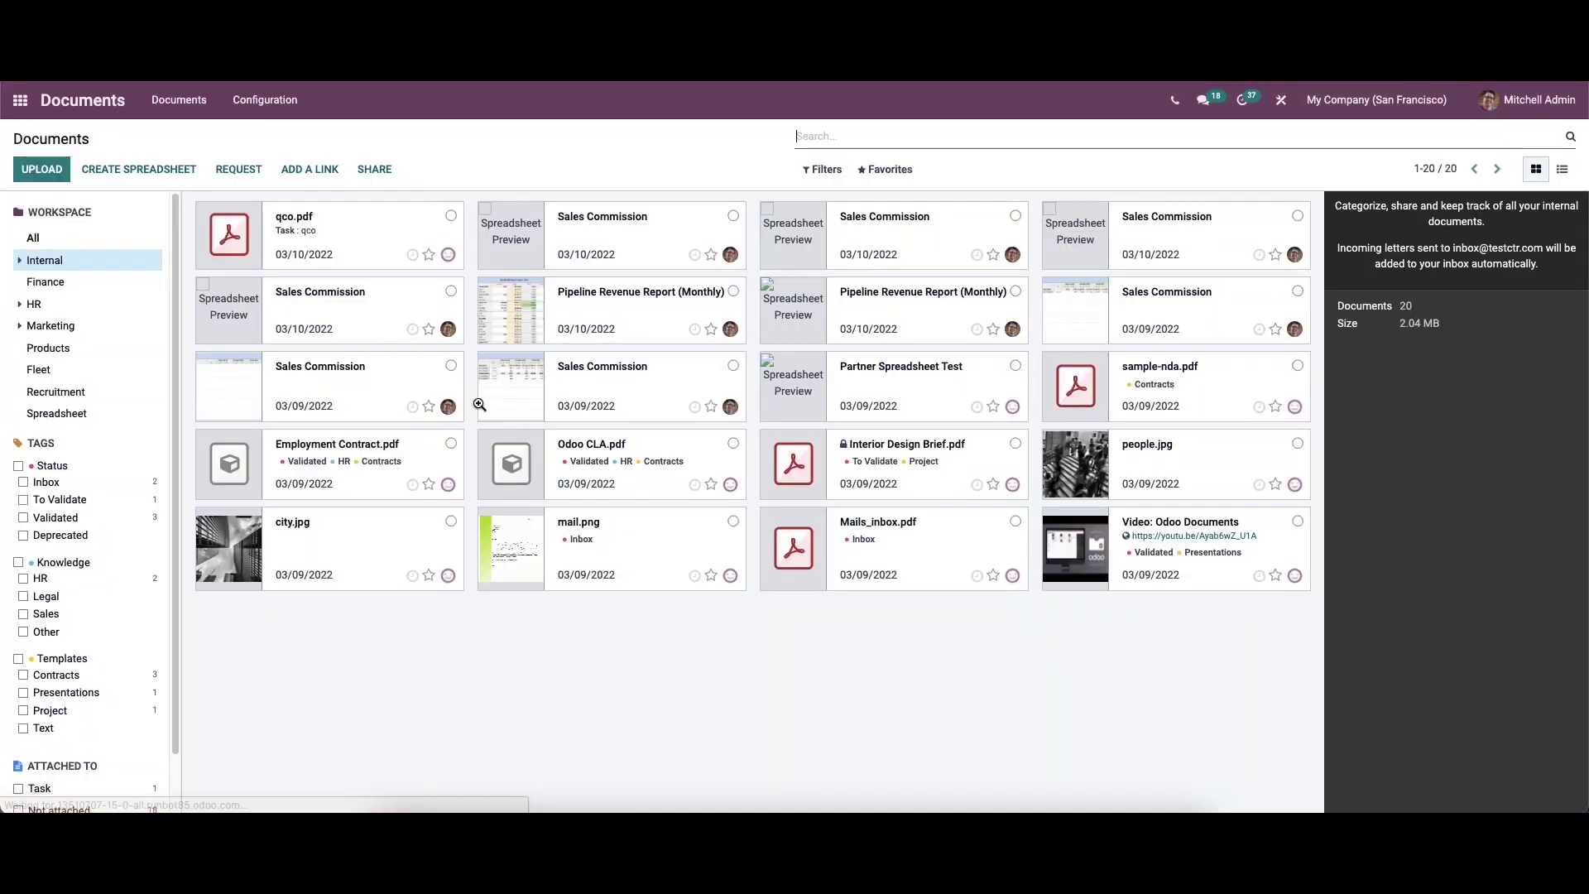
pyautogui.click(256, 107)
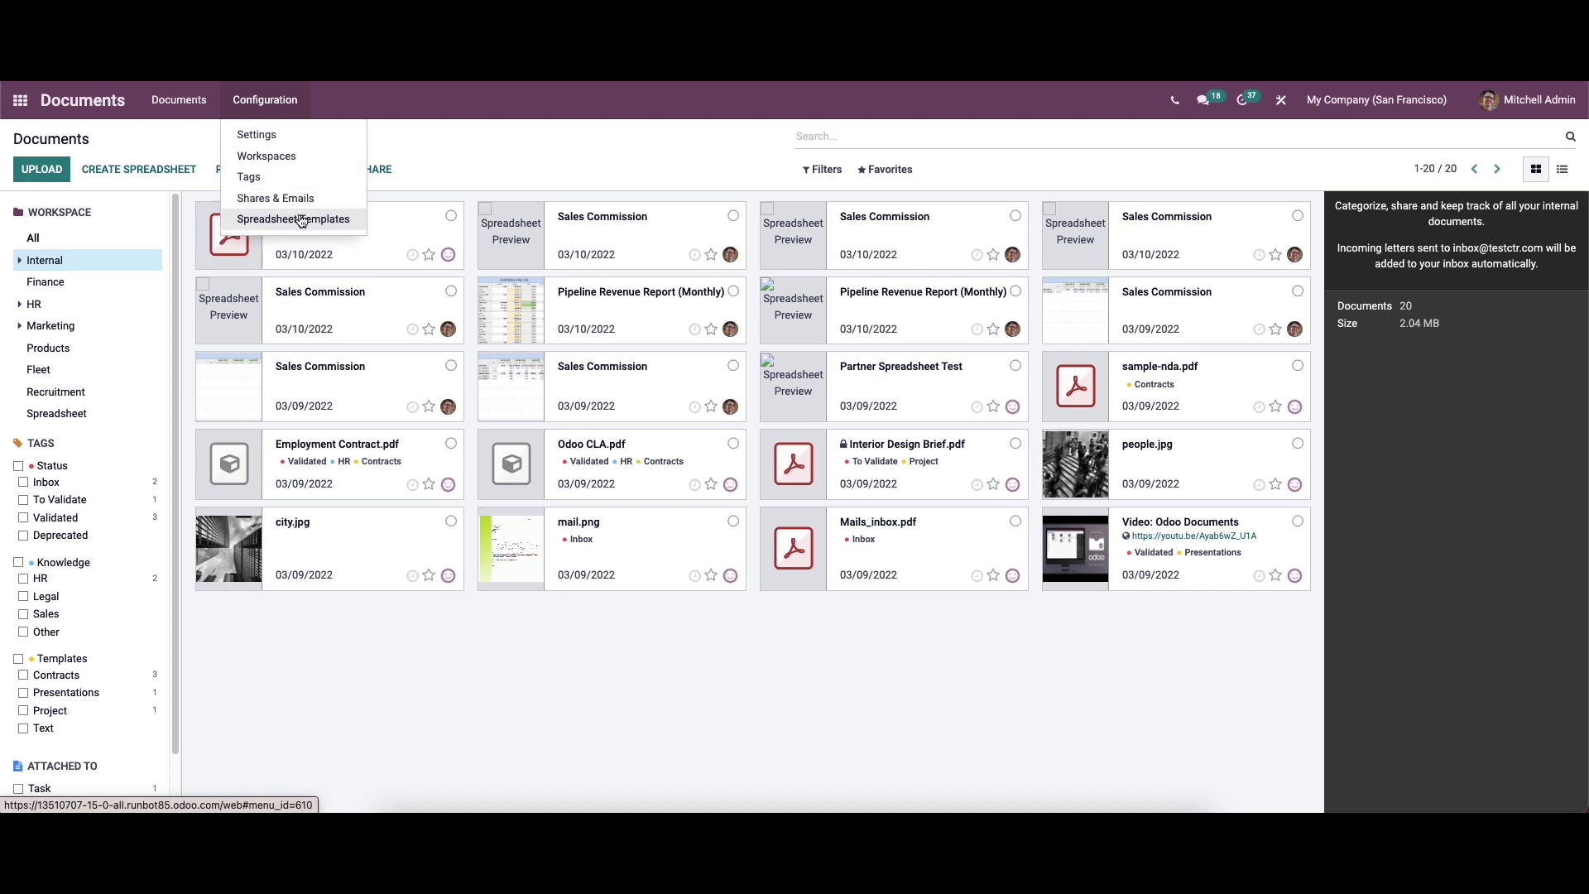
# Open Documents Settings and review Files Centralization workspaces down to Accounting → Finance.
pyautogui.click(283, 137)
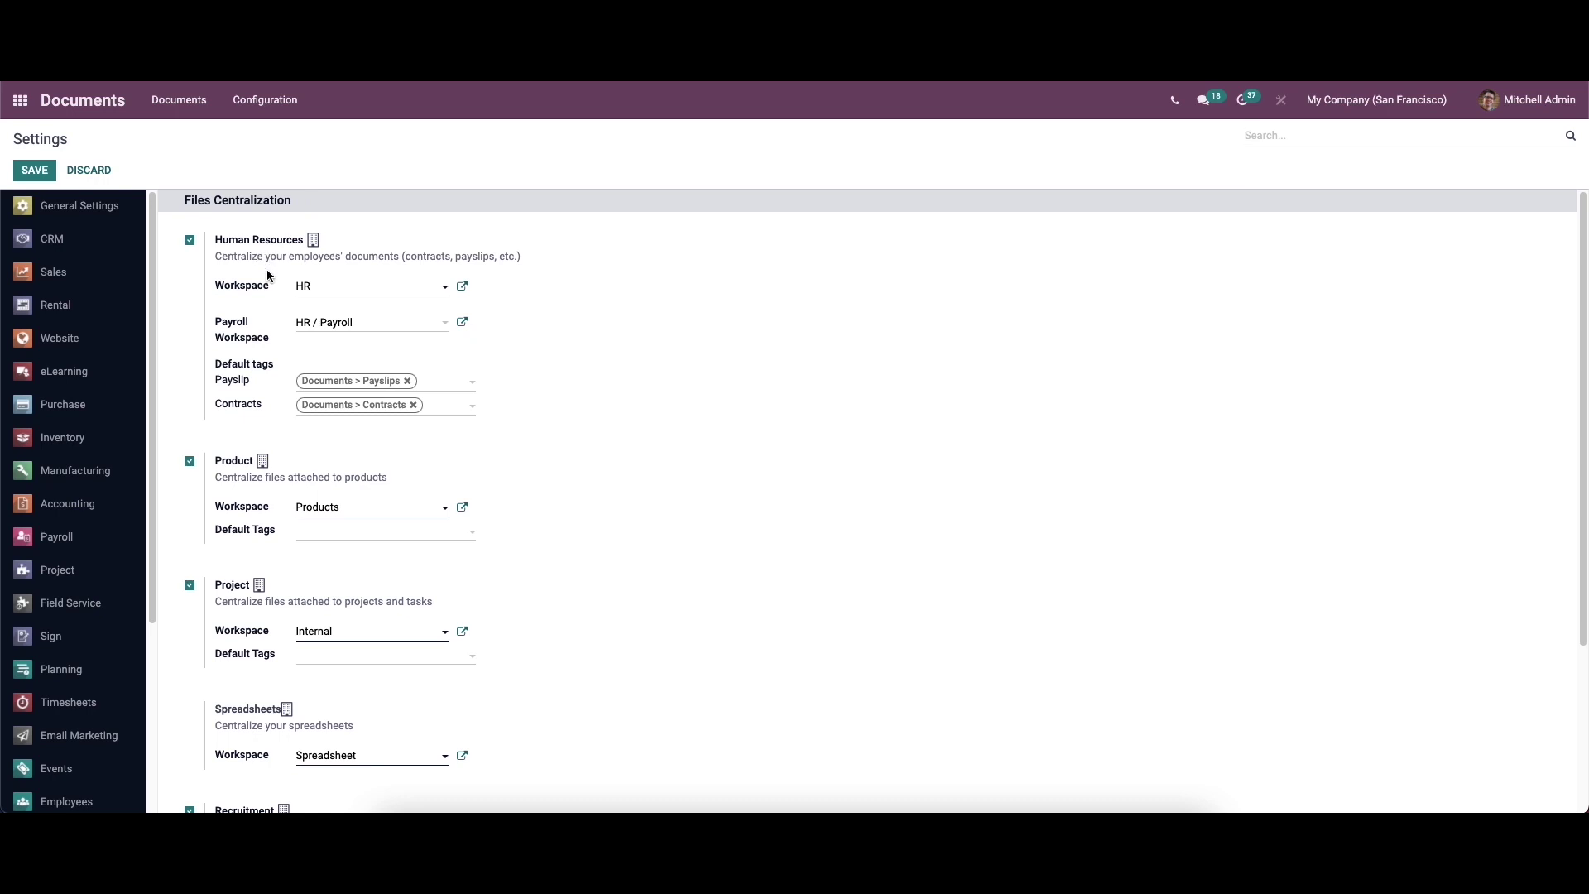
pyautogui.scroll(-3, 269, 273)
pyautogui.scroll(-3, 269, 274)
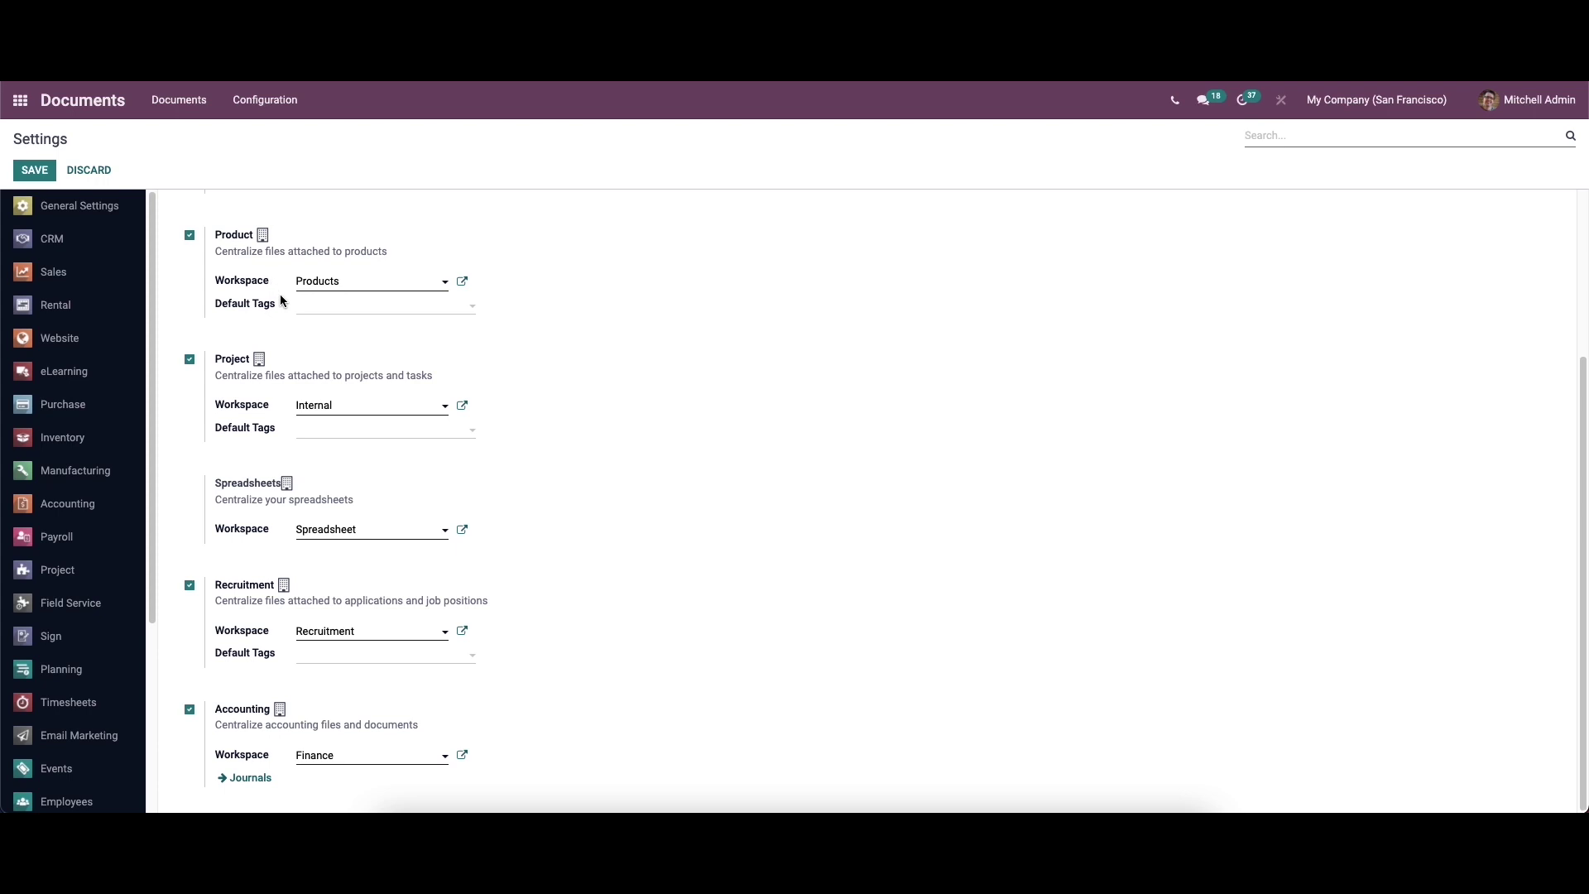
pyautogui.scroll(5, 256, 311)
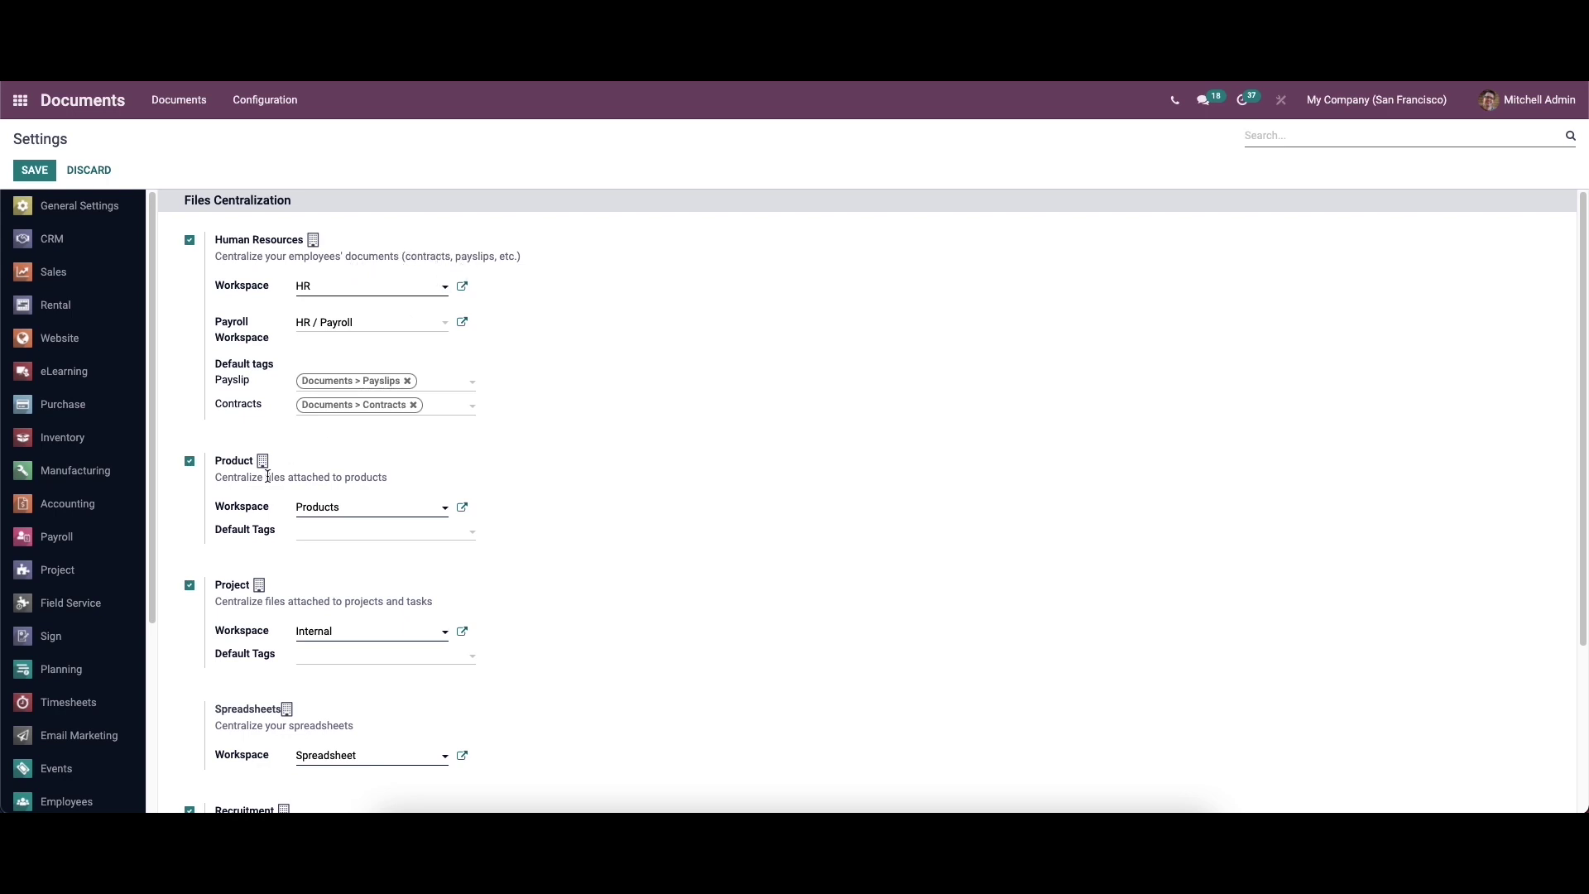
pyautogui.scroll(-1, 331, 314)
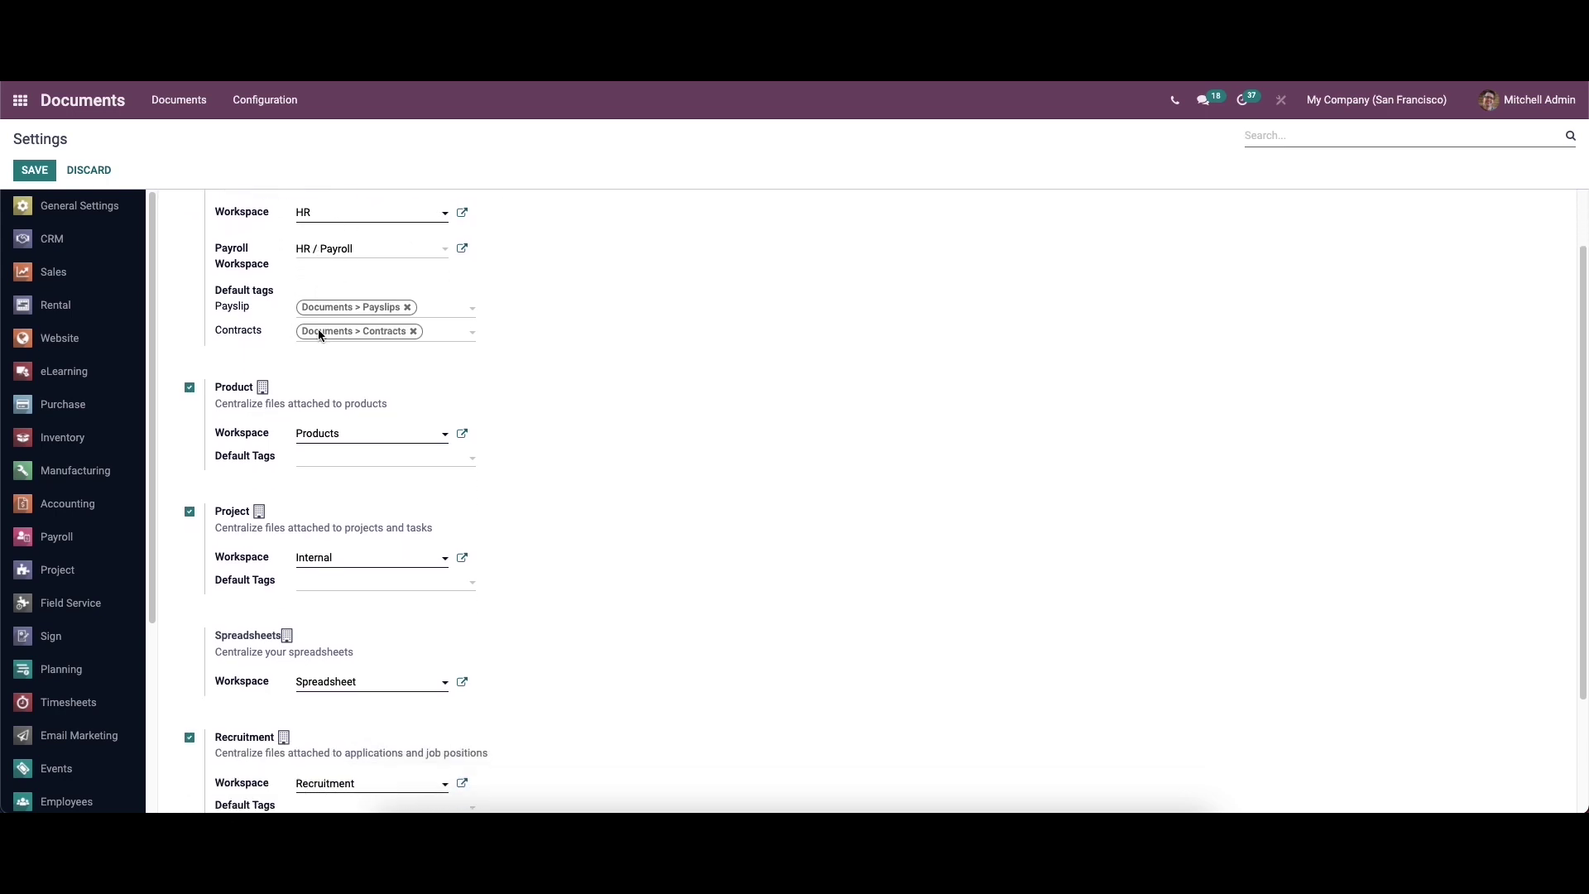
pyautogui.scroll(-2, 325, 305)
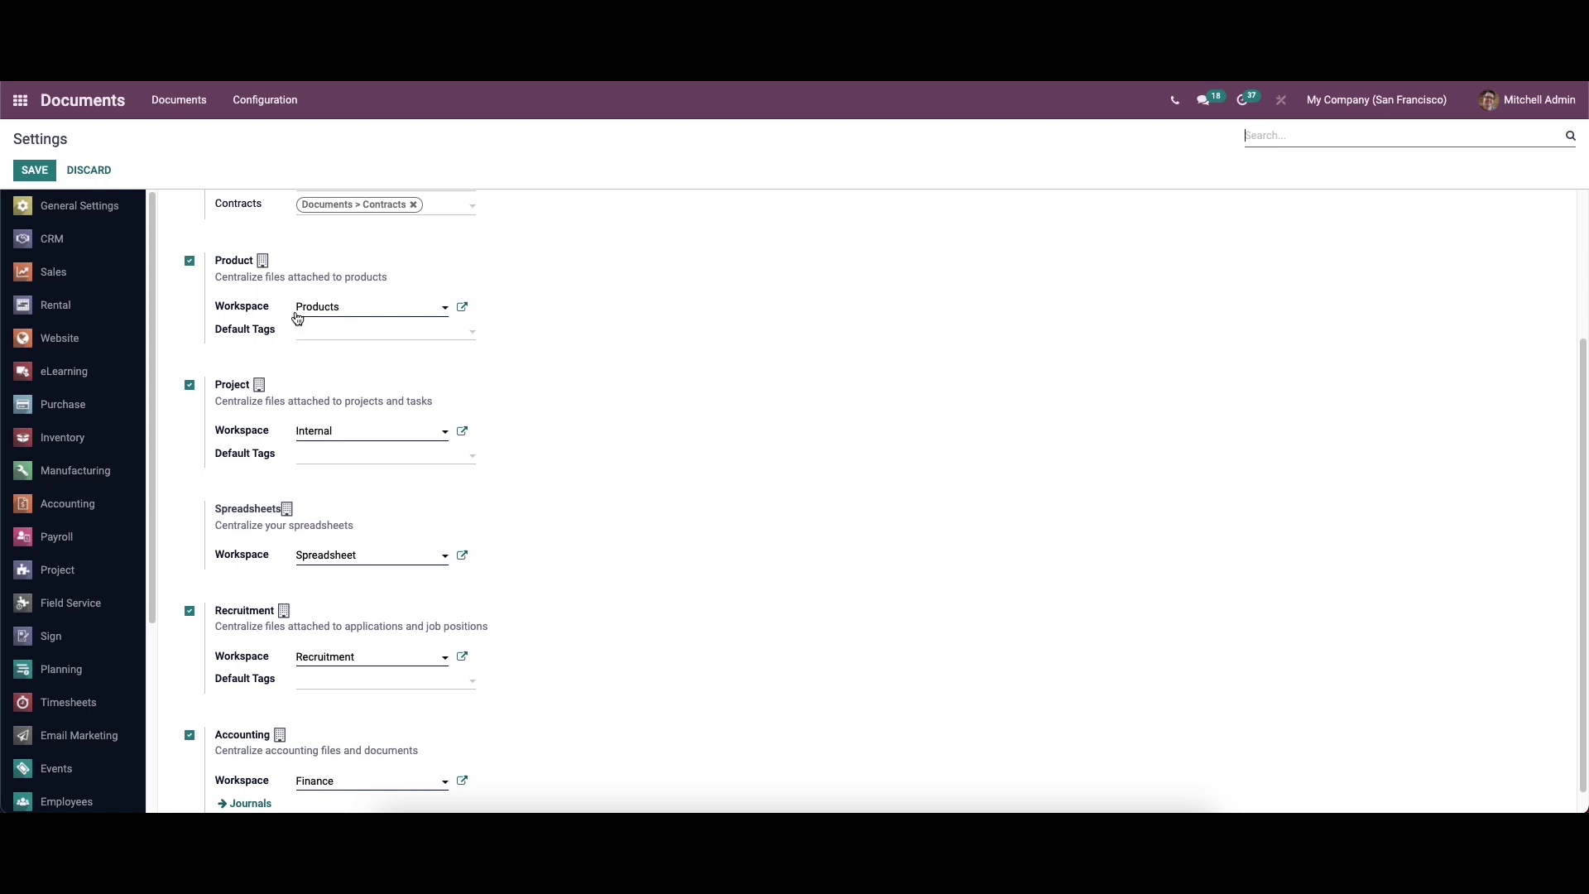
pyautogui.scroll(-1, 308, 349)
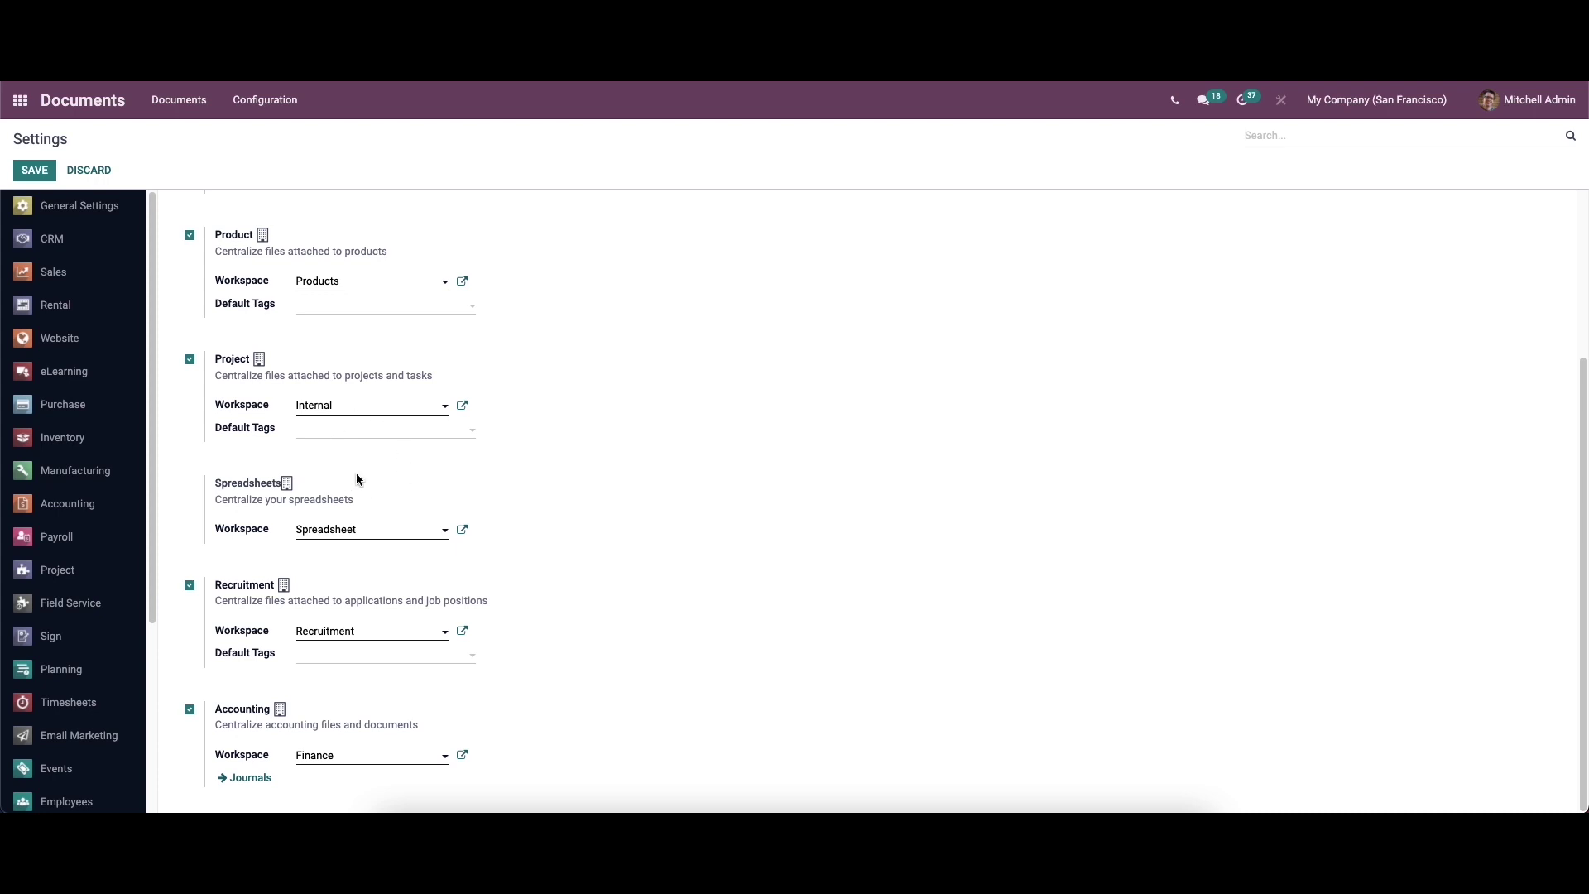
pyautogui.click(375, 537)
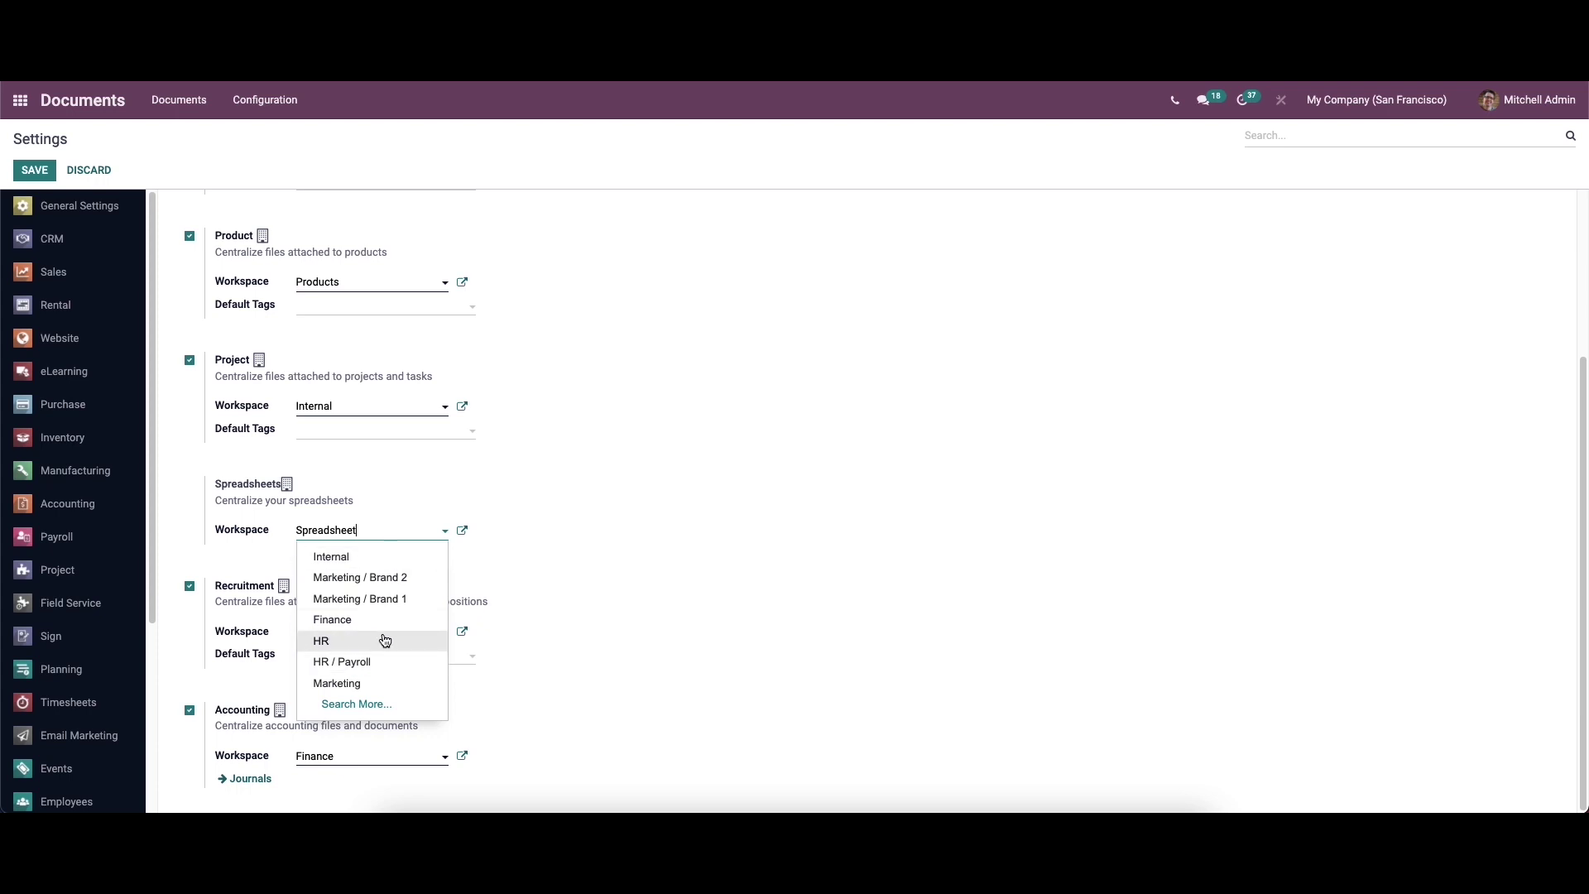
pyautogui.click(463, 530)
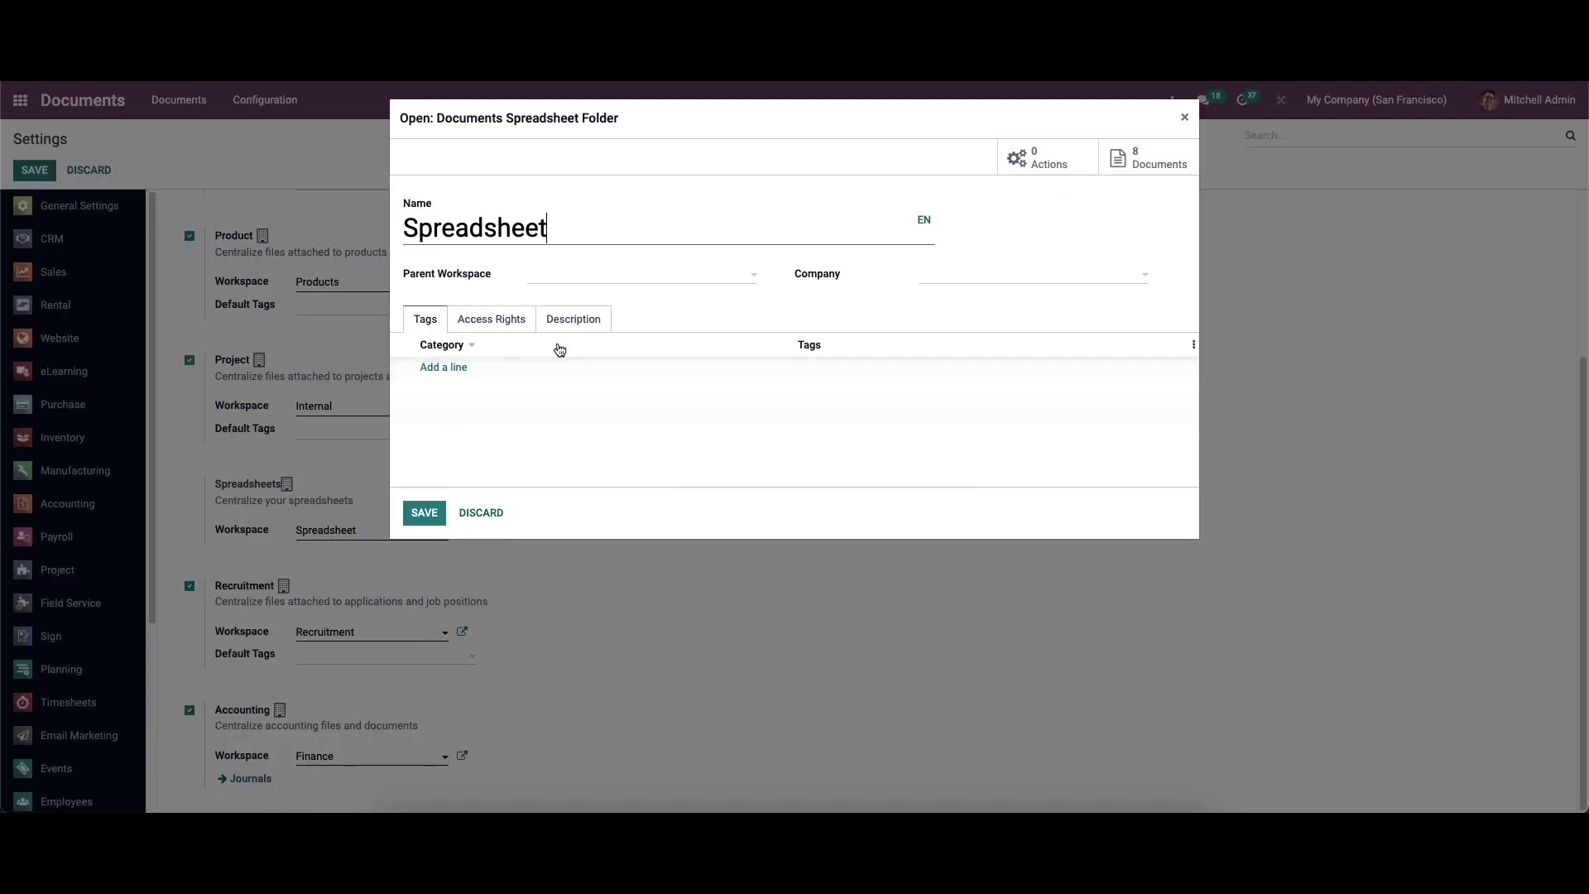
pyautogui.click(479, 513)
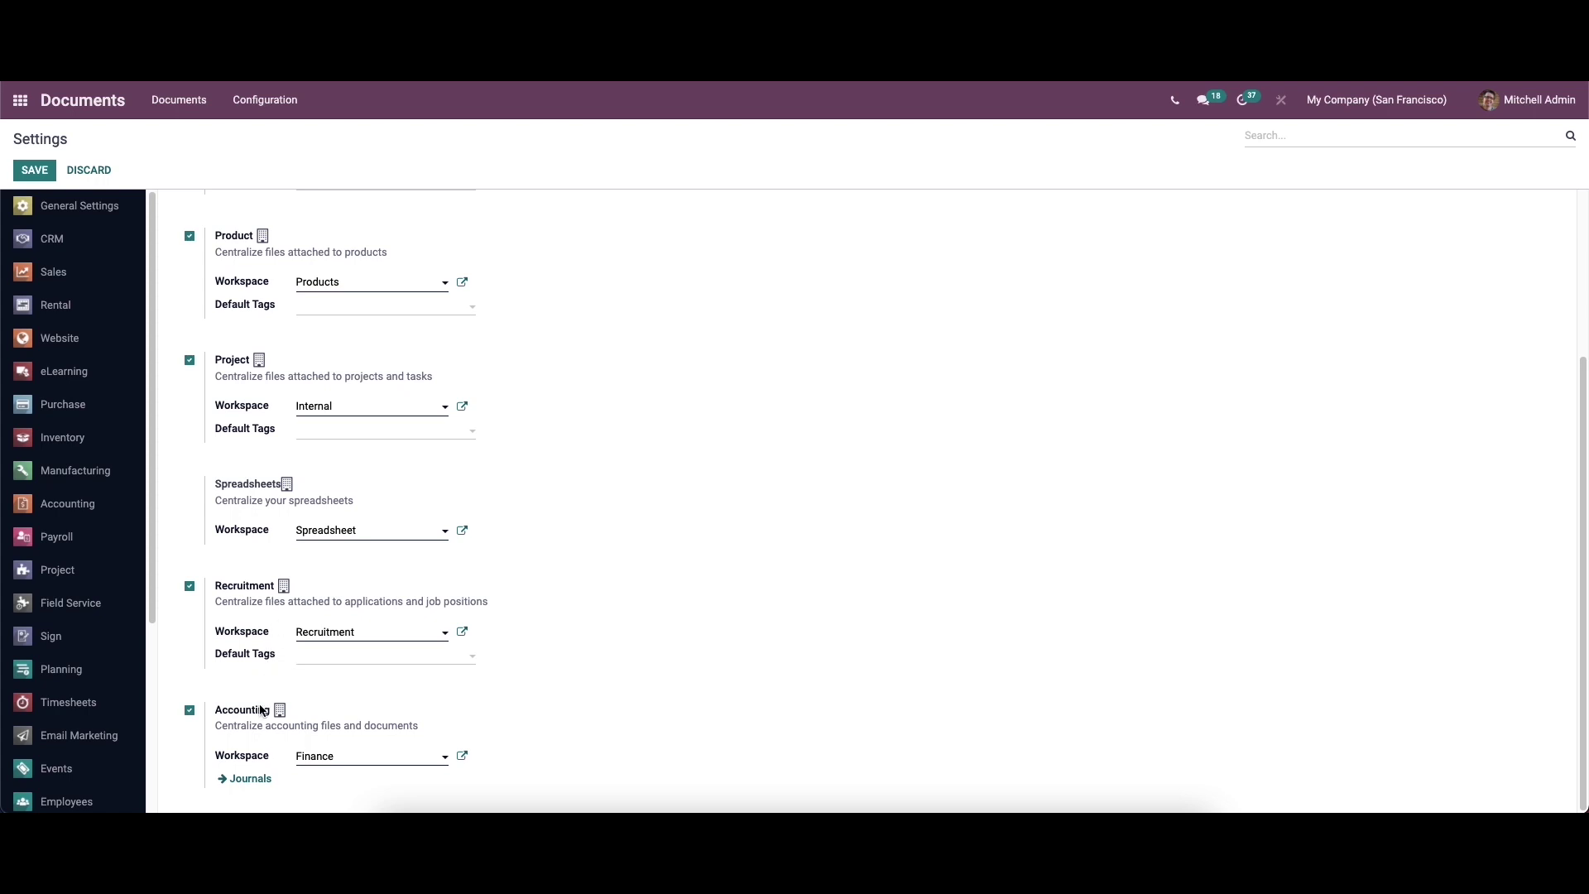
pyautogui.click(251, 782)
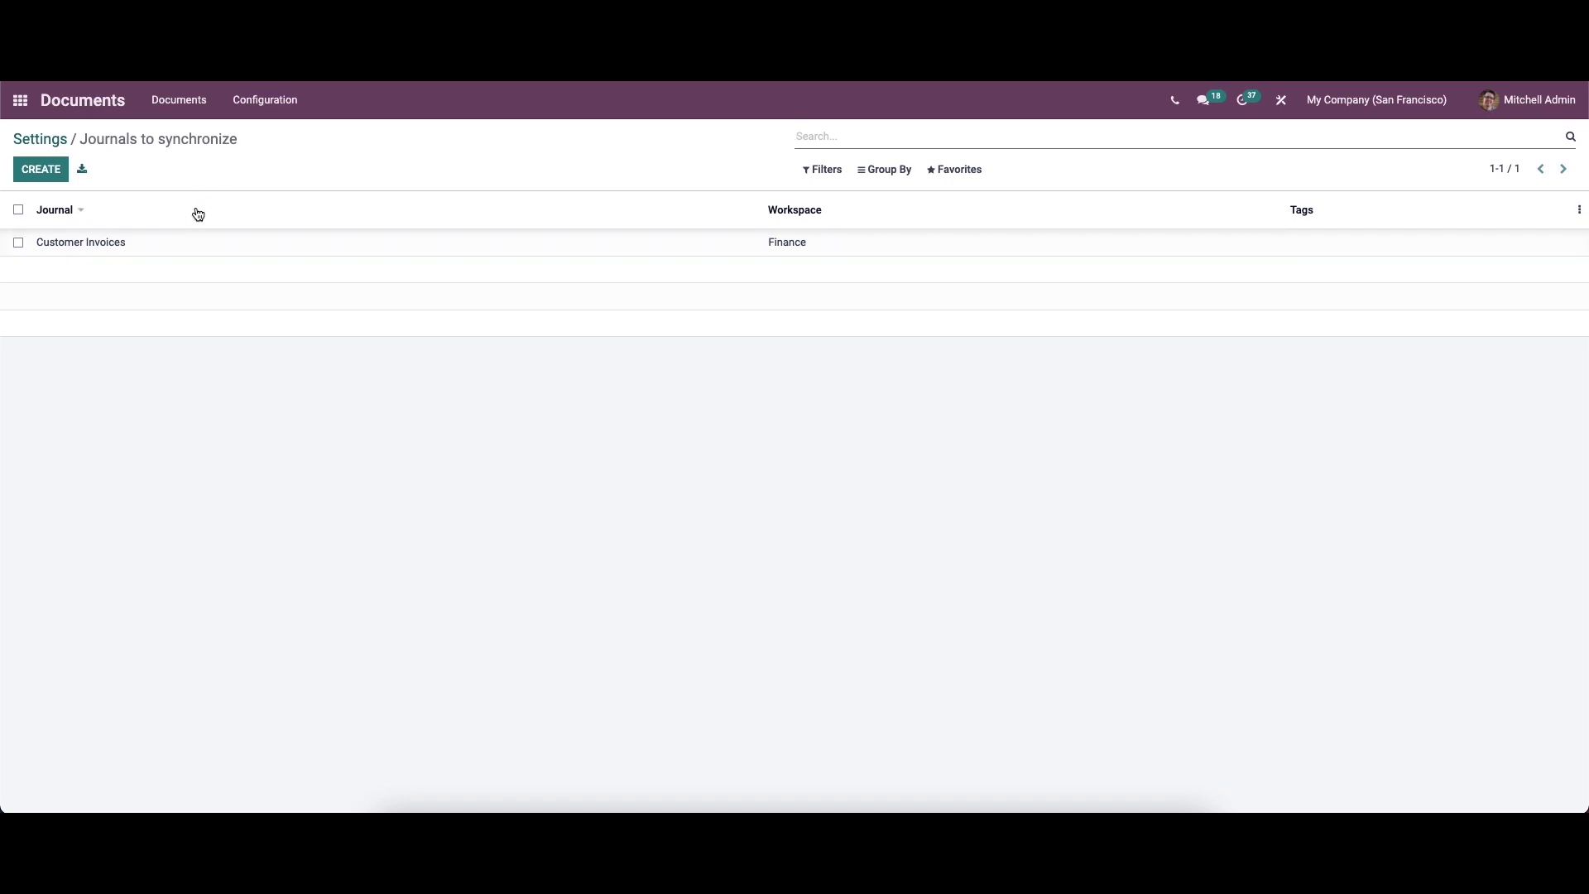
pyautogui.click(50, 172)
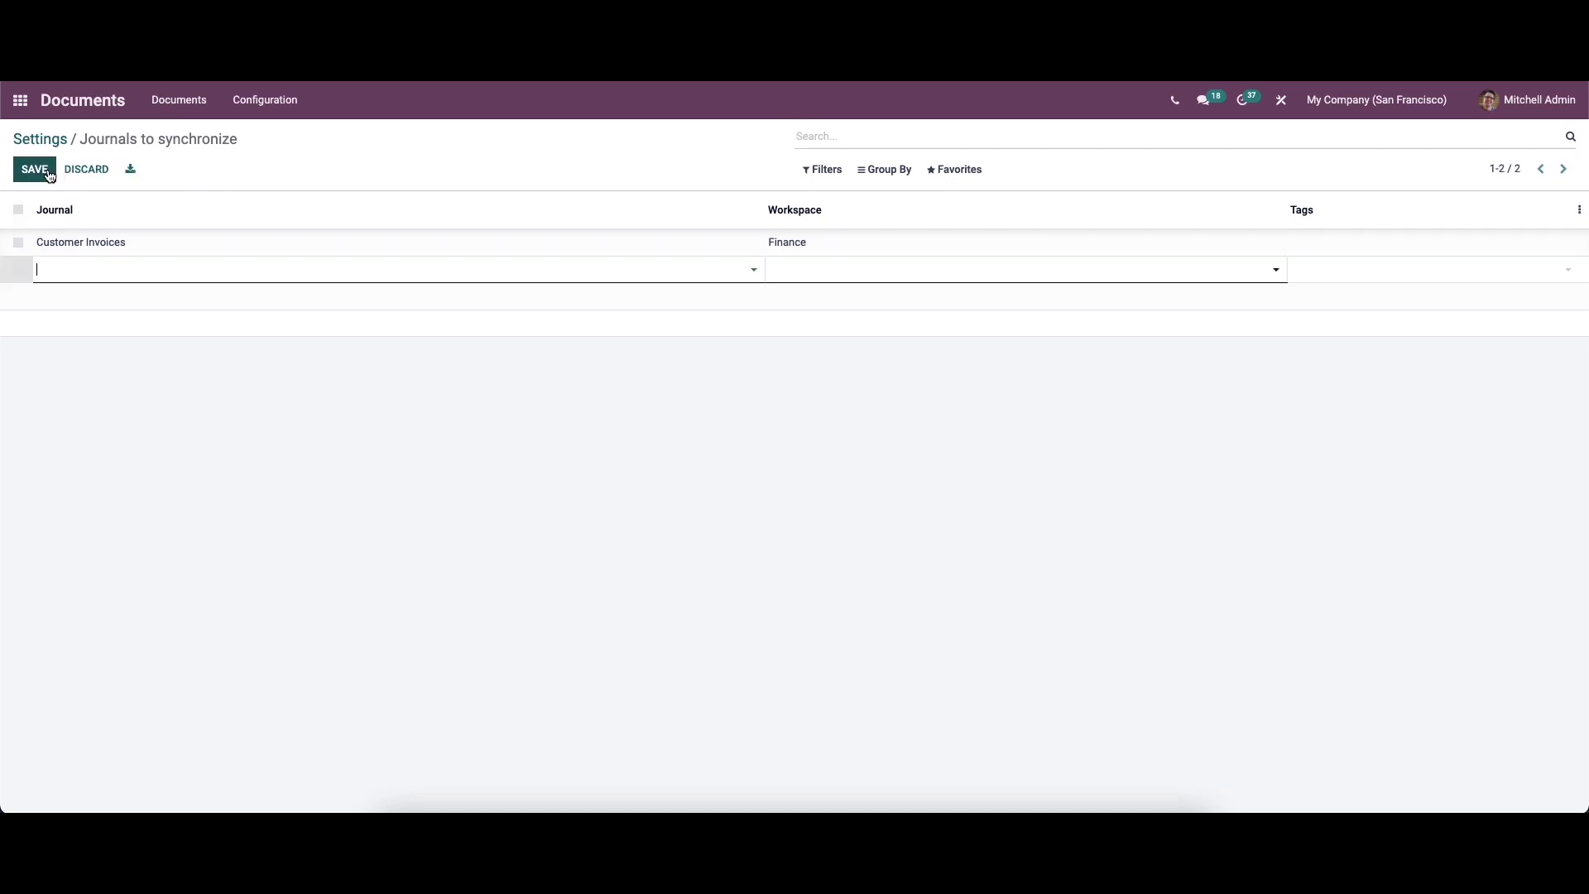
pyautogui.click(91, 169)
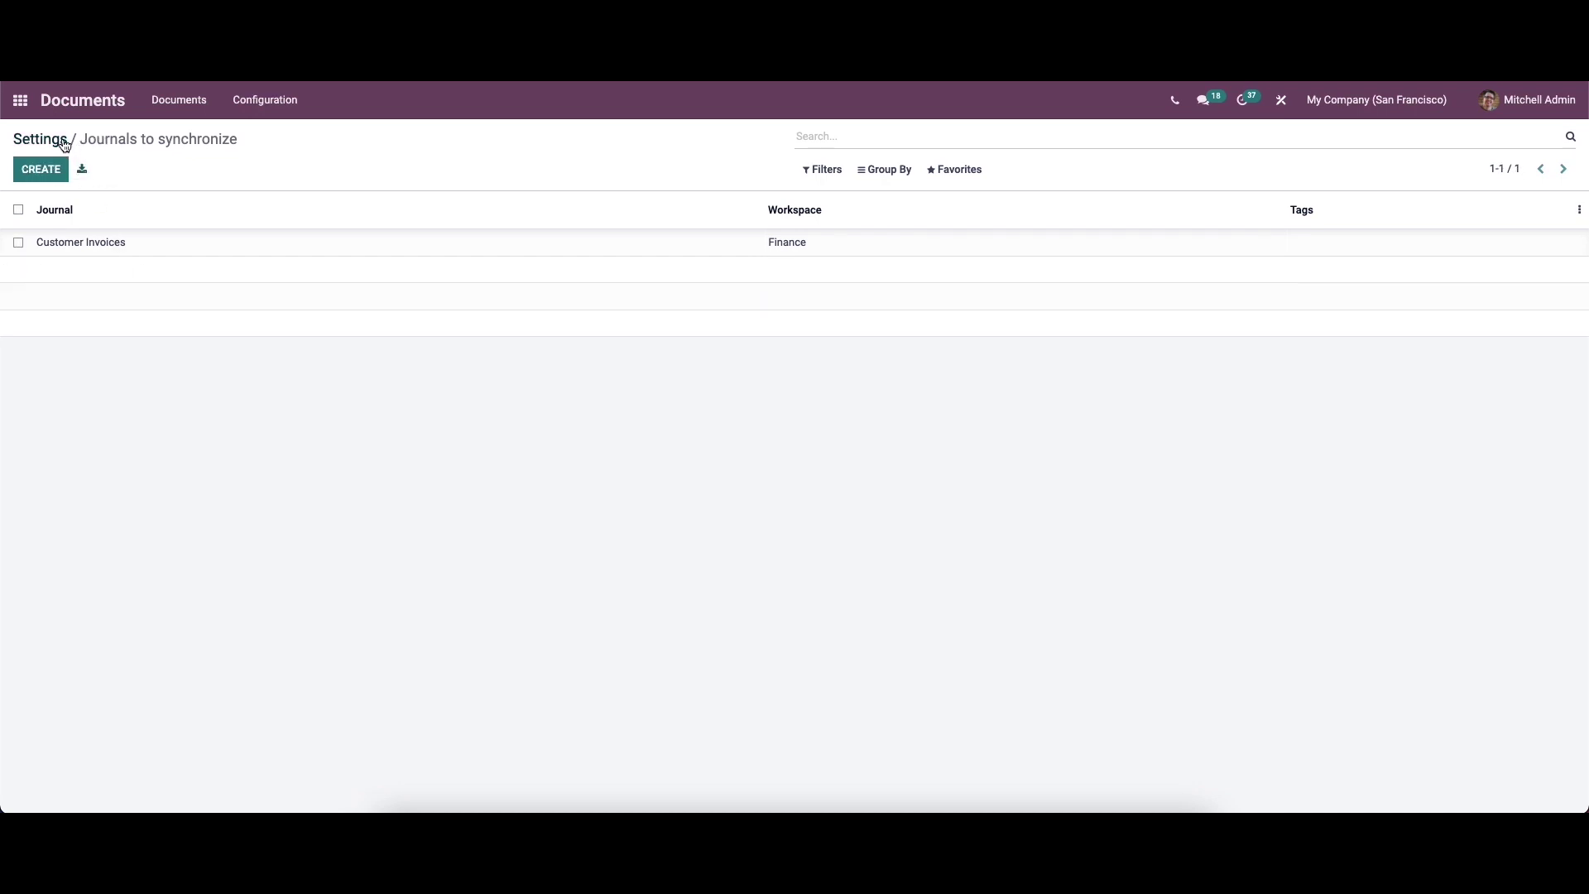
pyautogui.click(65, 140)
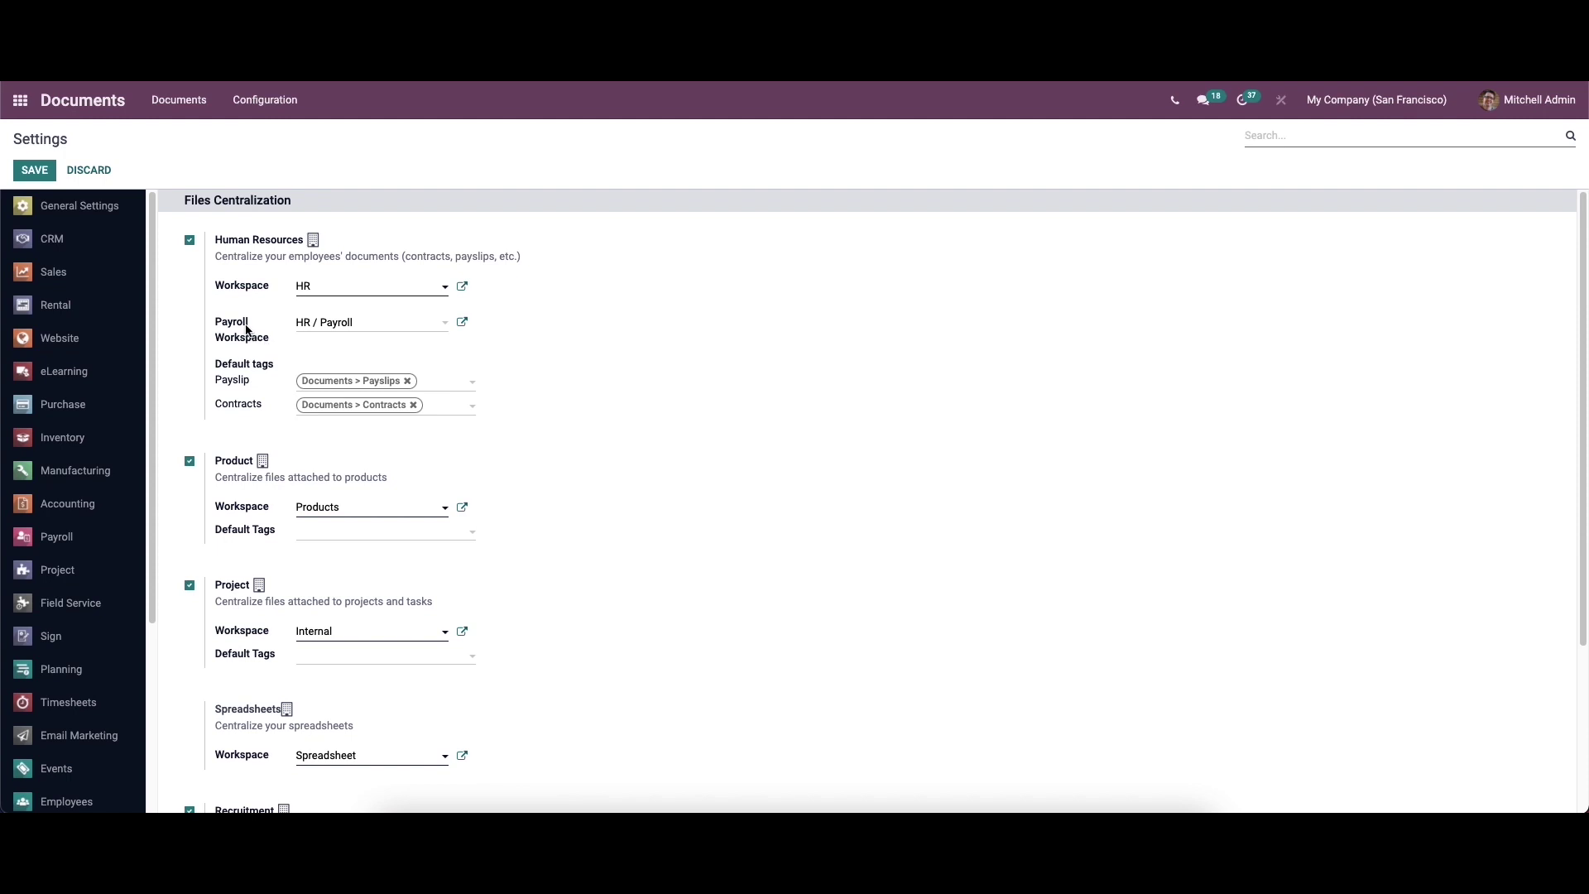
# From Configuration > Workspaces, glance at the filters and open the Internal workspace record.
pyautogui.click(246, 98)
pyautogui.click(271, 158)
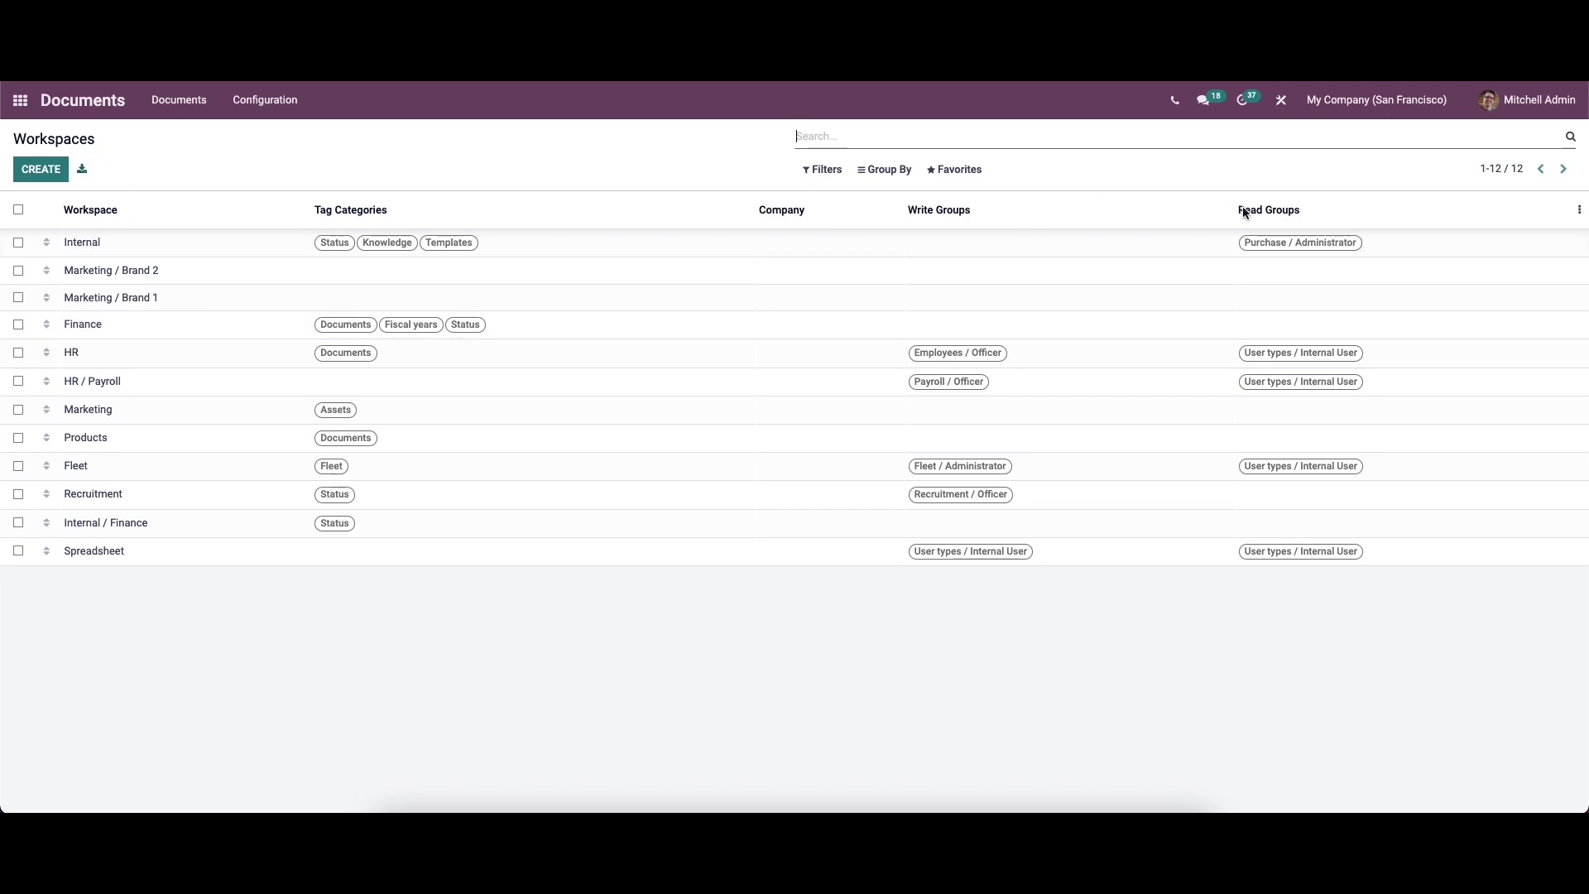
pyautogui.click(825, 181)
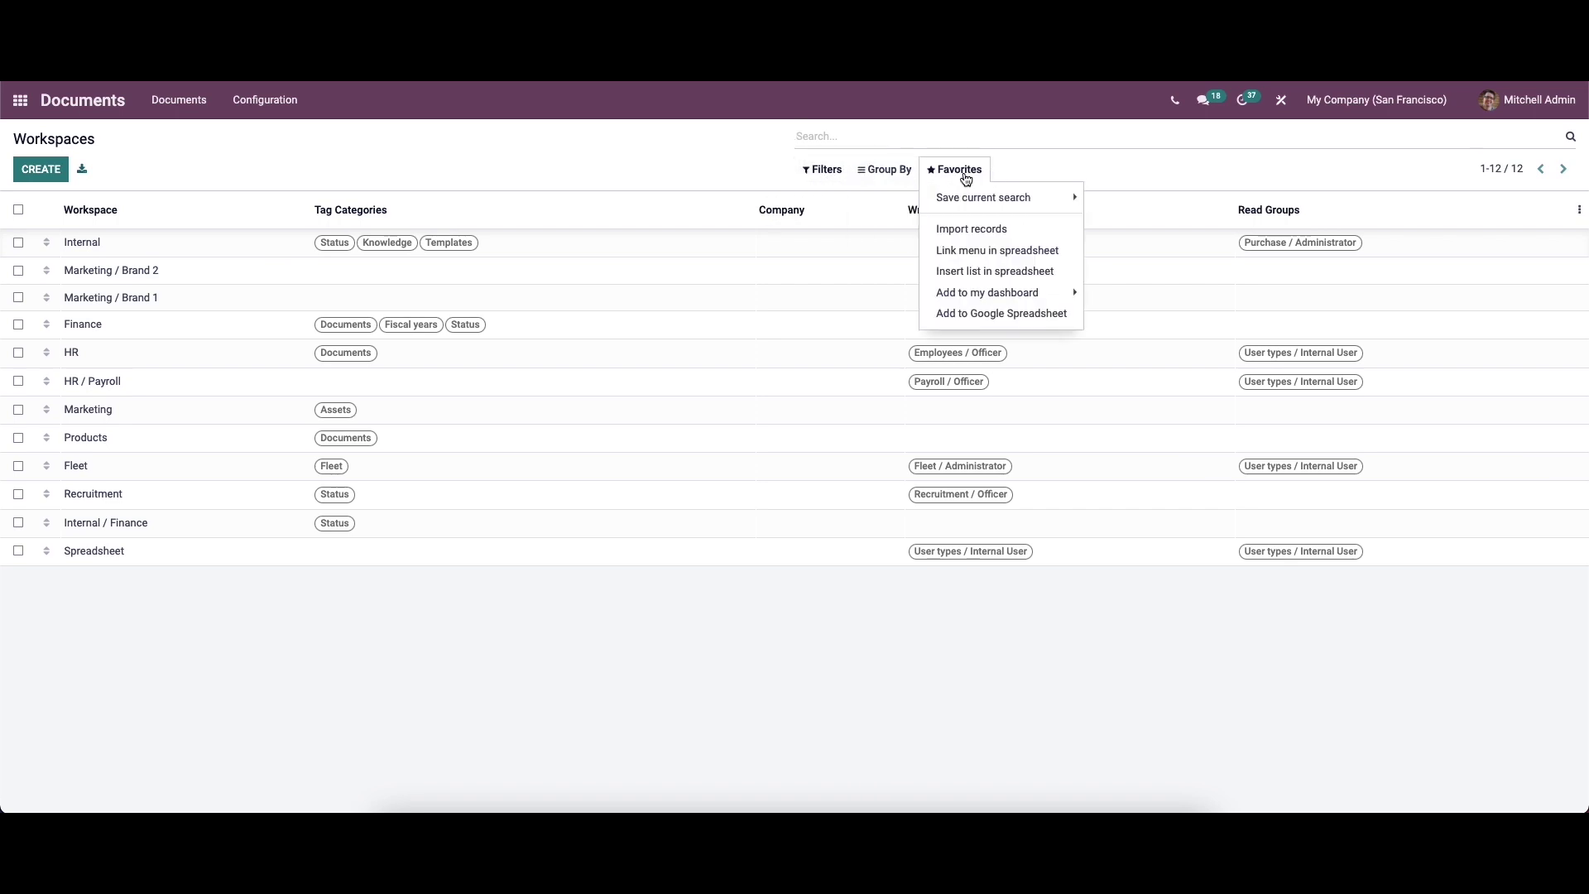
pyautogui.click(719, 171)
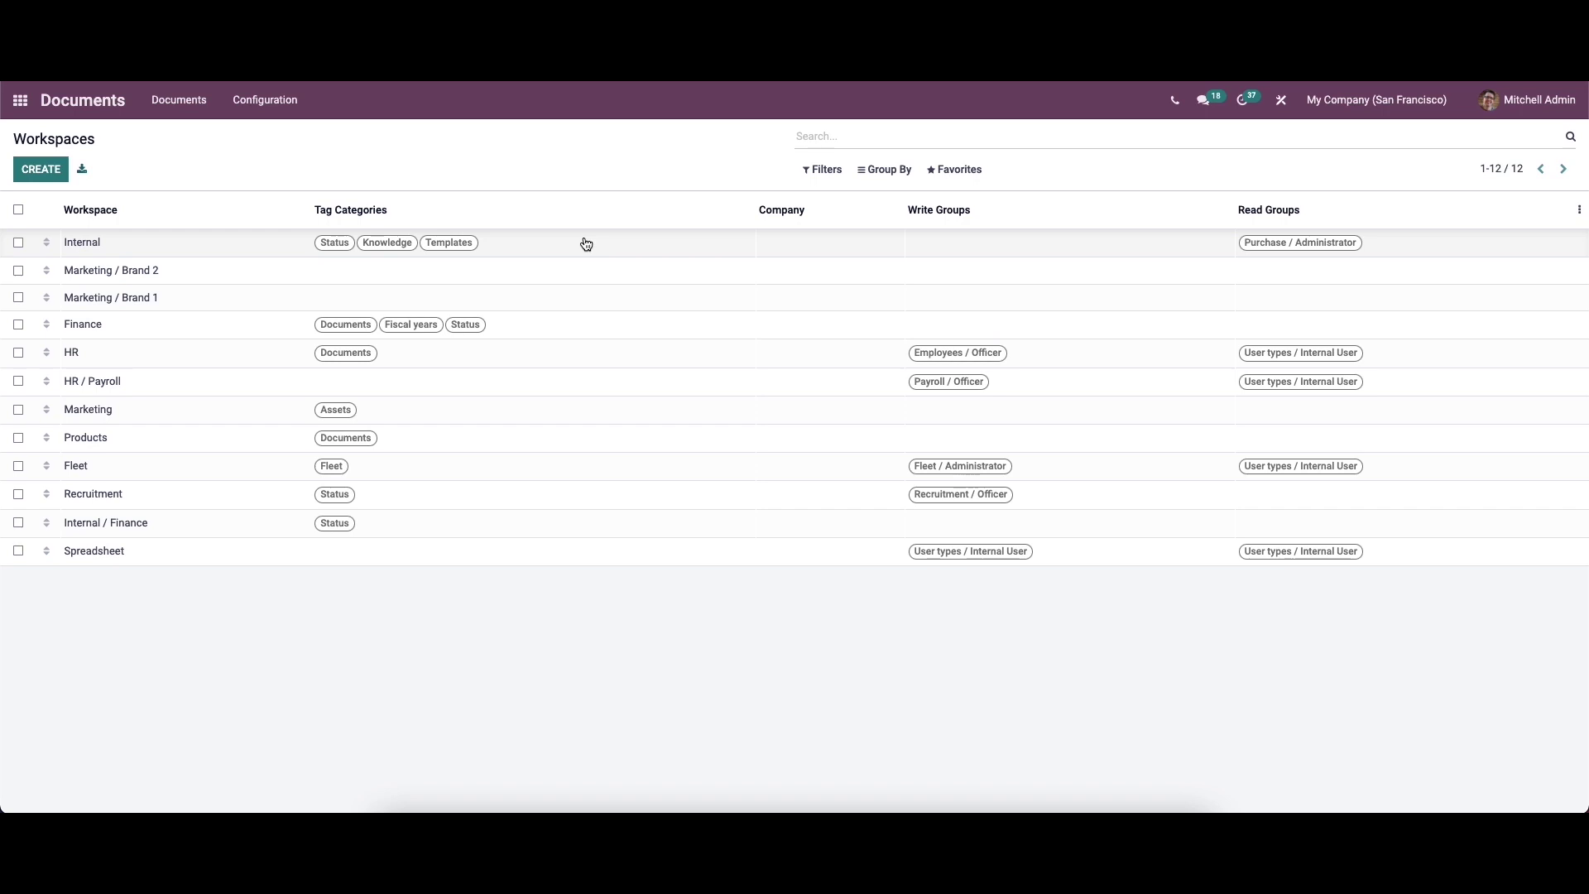
pyautogui.click(639, 250)
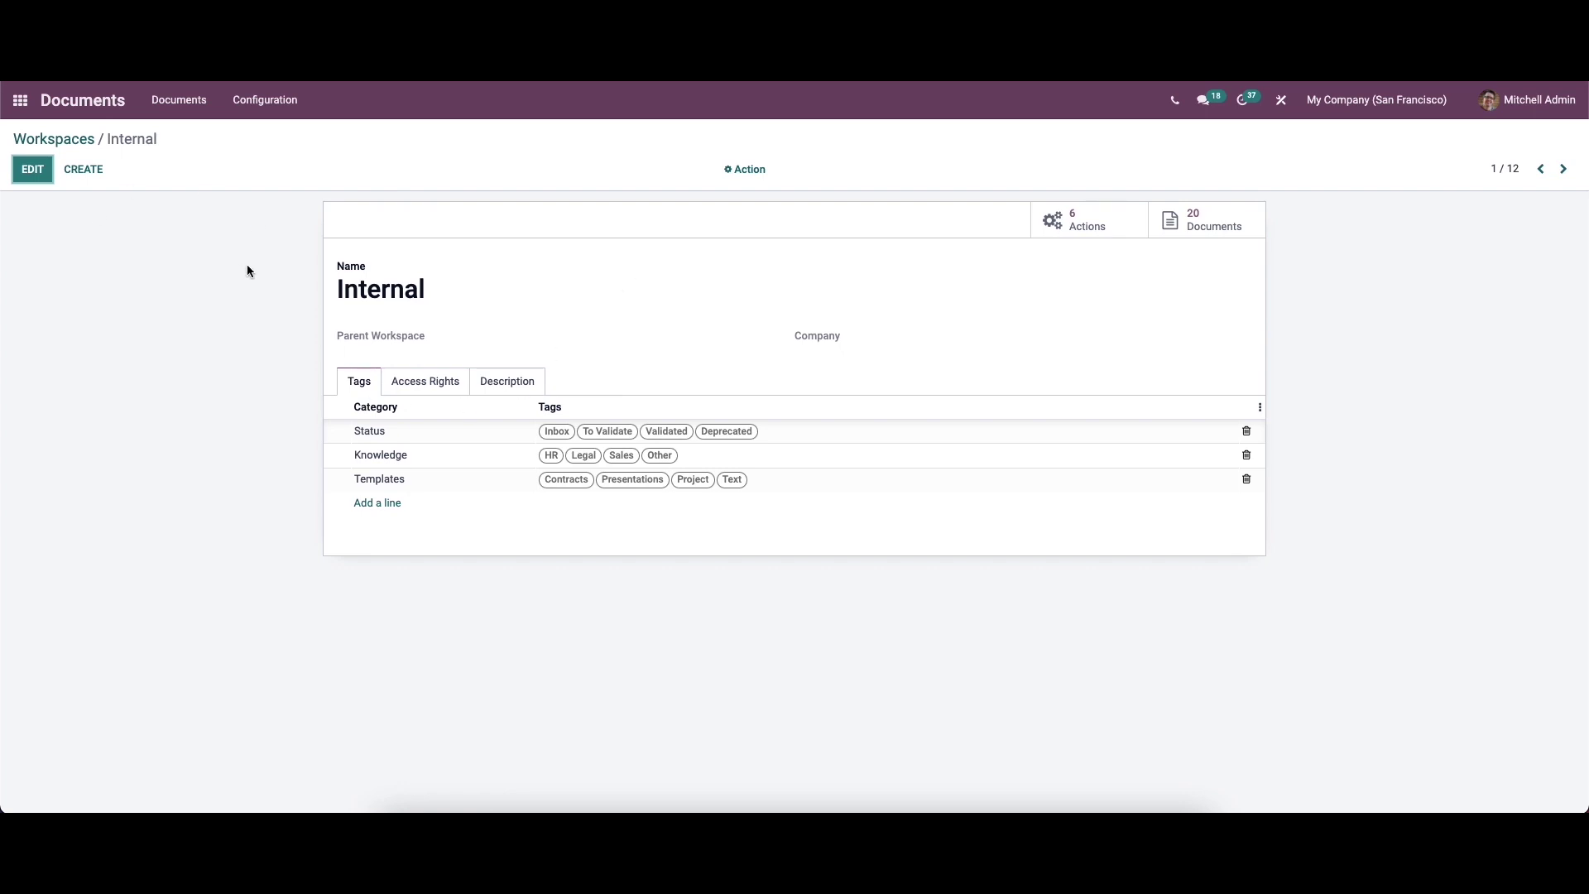
# Review the Internal workspace's actions and its 20 documents, then return to its form.
pyautogui.click(41, 174)
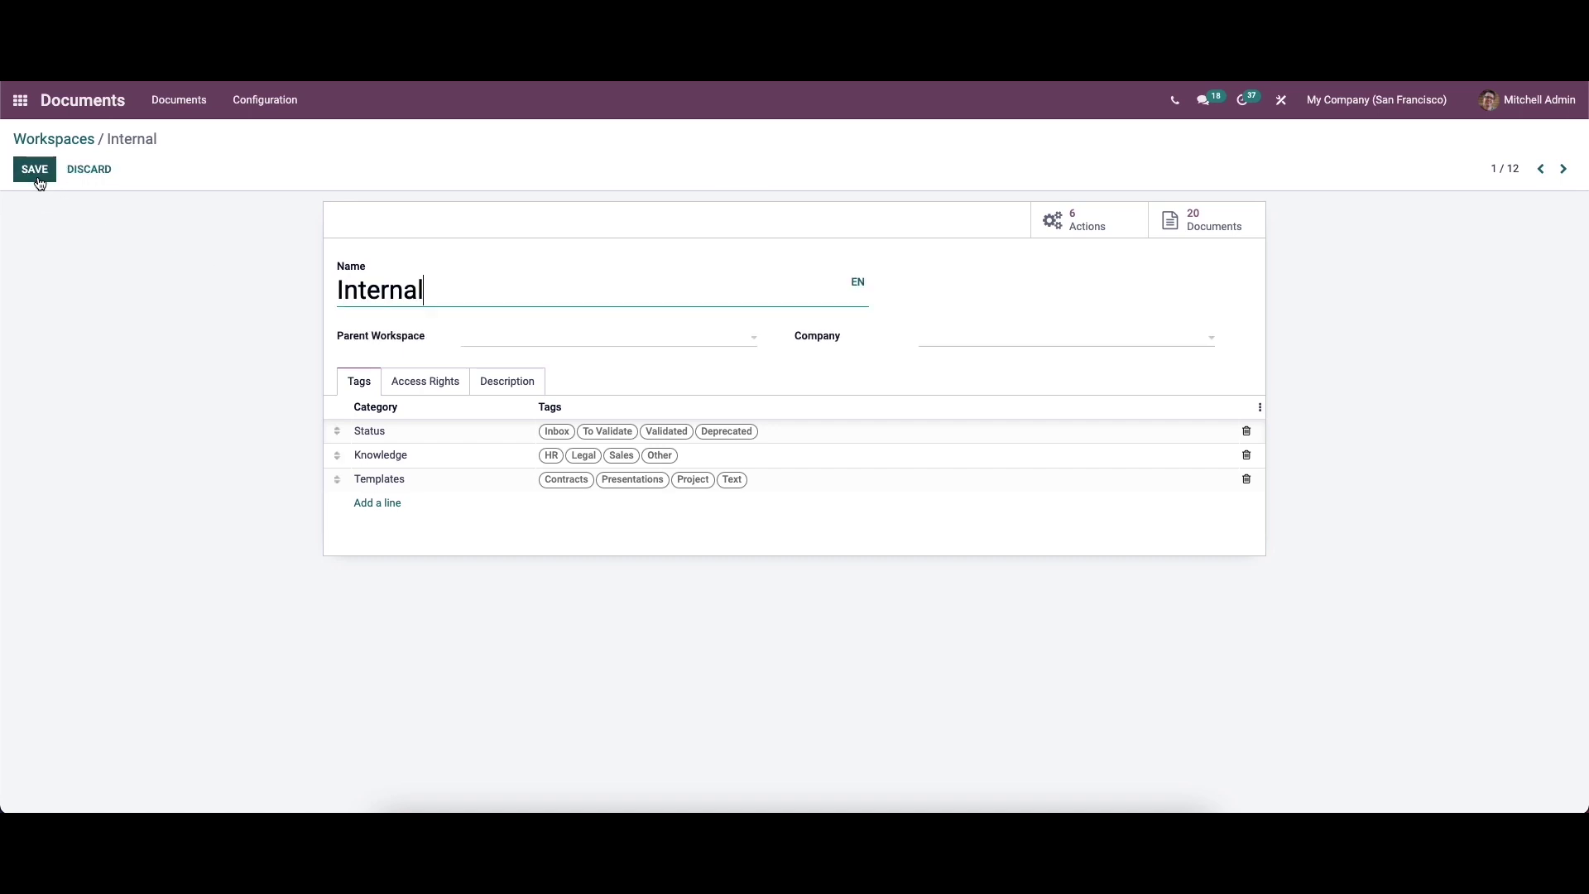
pyautogui.click(41, 174)
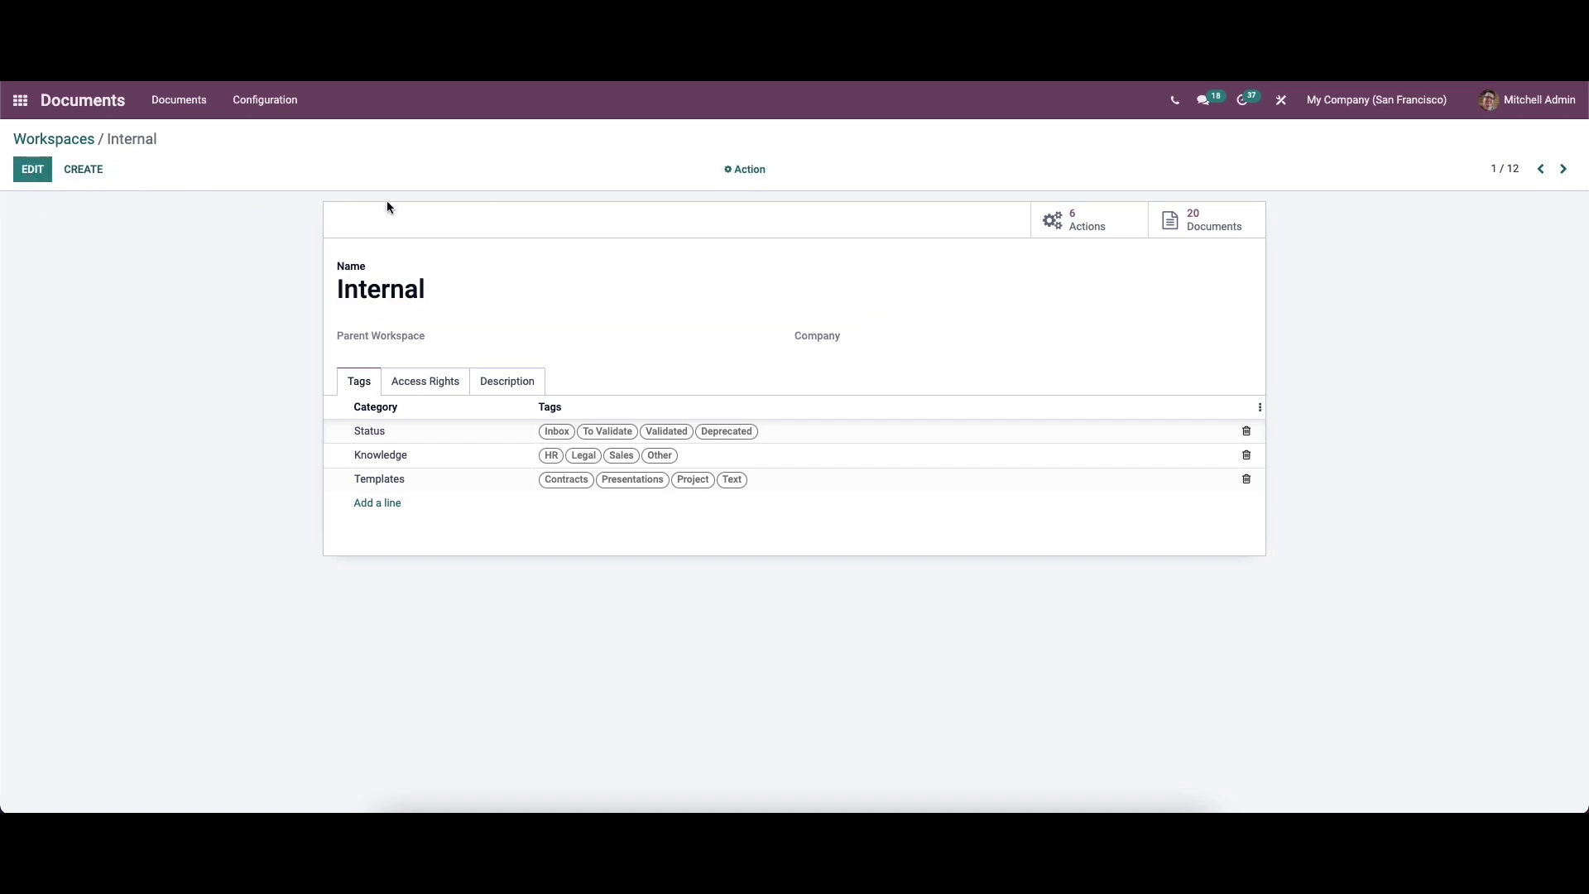
pyautogui.click(1086, 222)
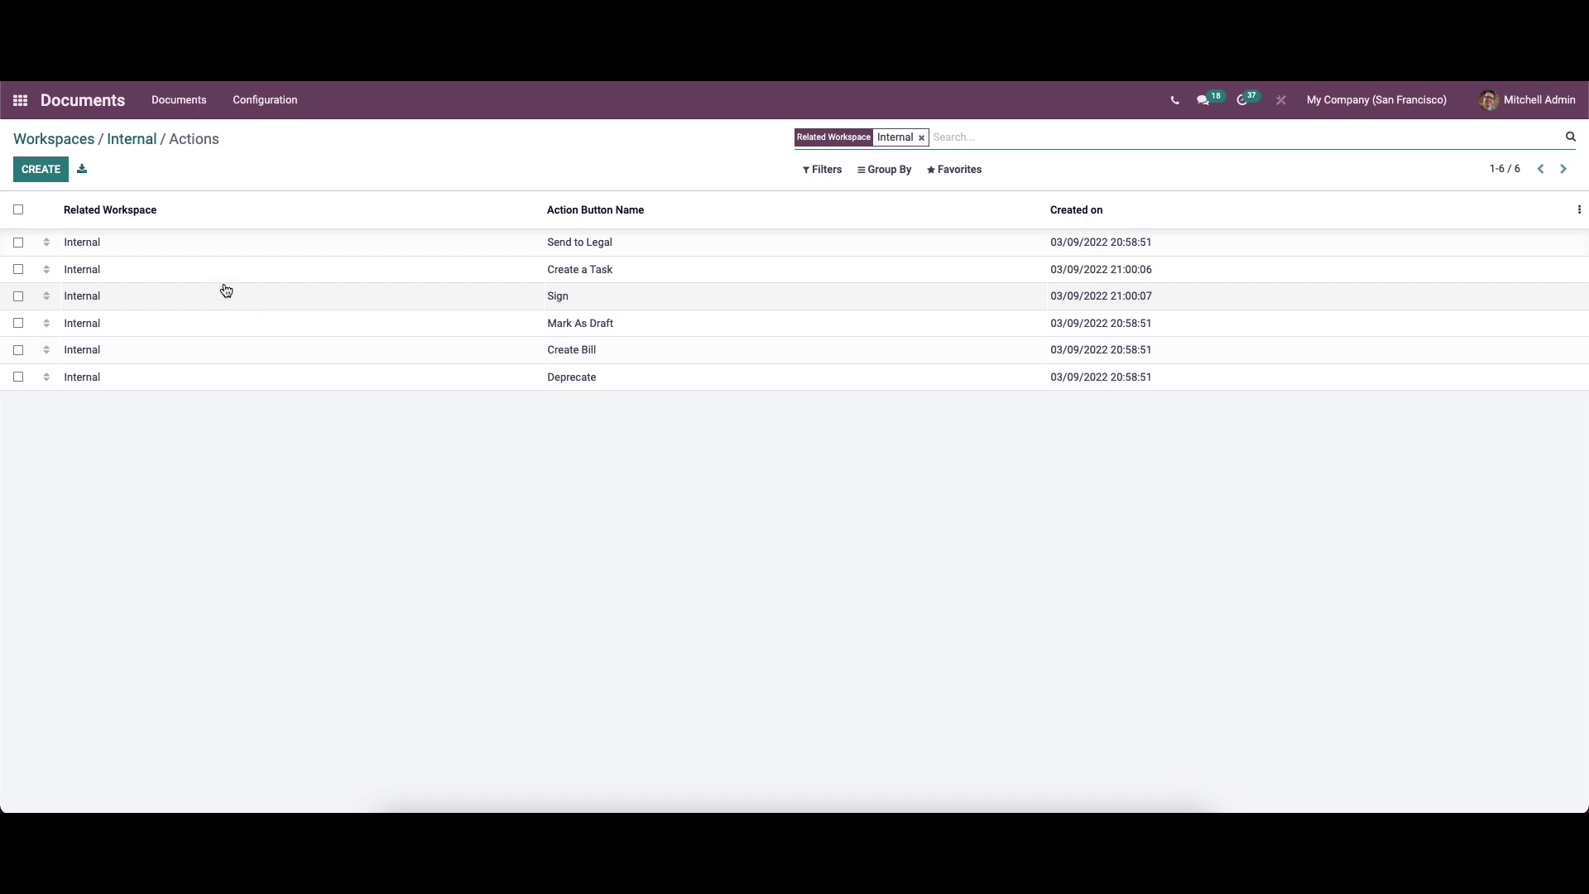
pyautogui.click(139, 143)
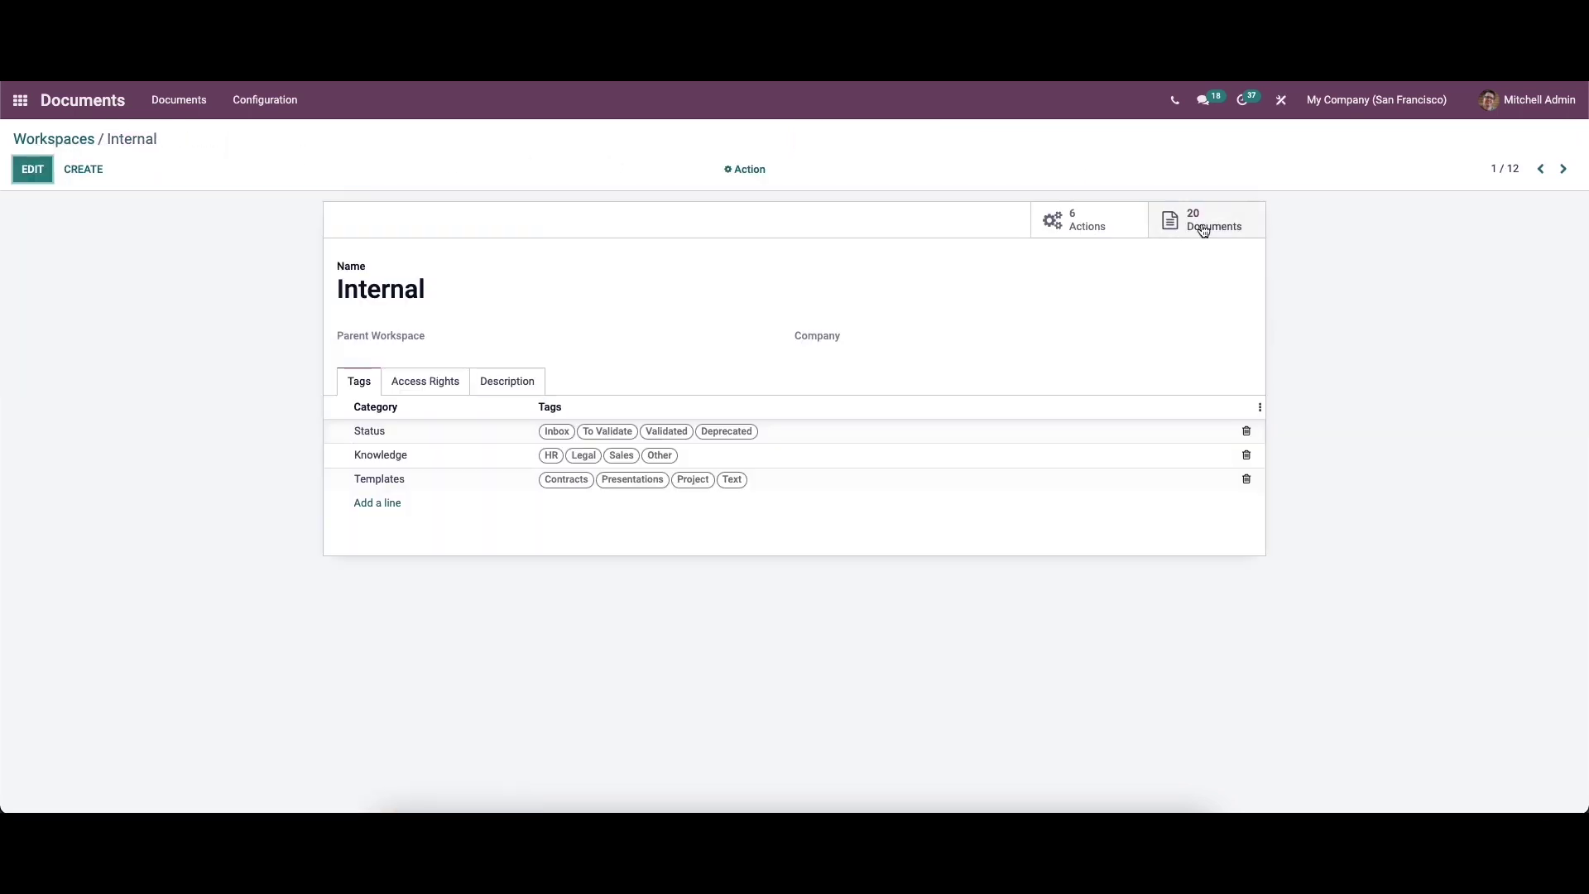
pyautogui.click(1204, 229)
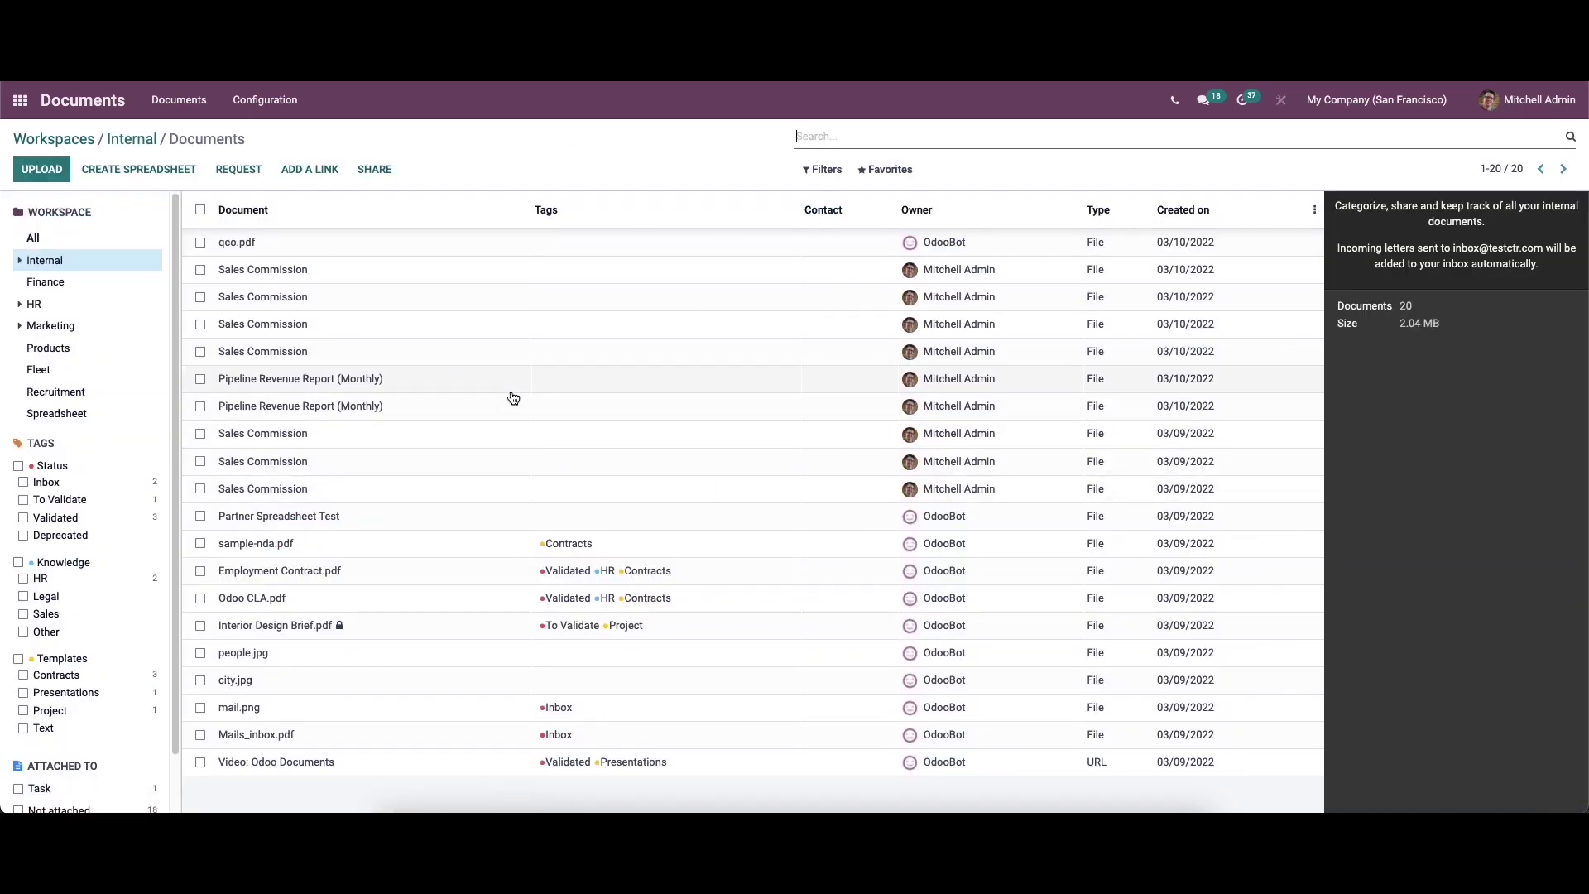
pyautogui.click(122, 142)
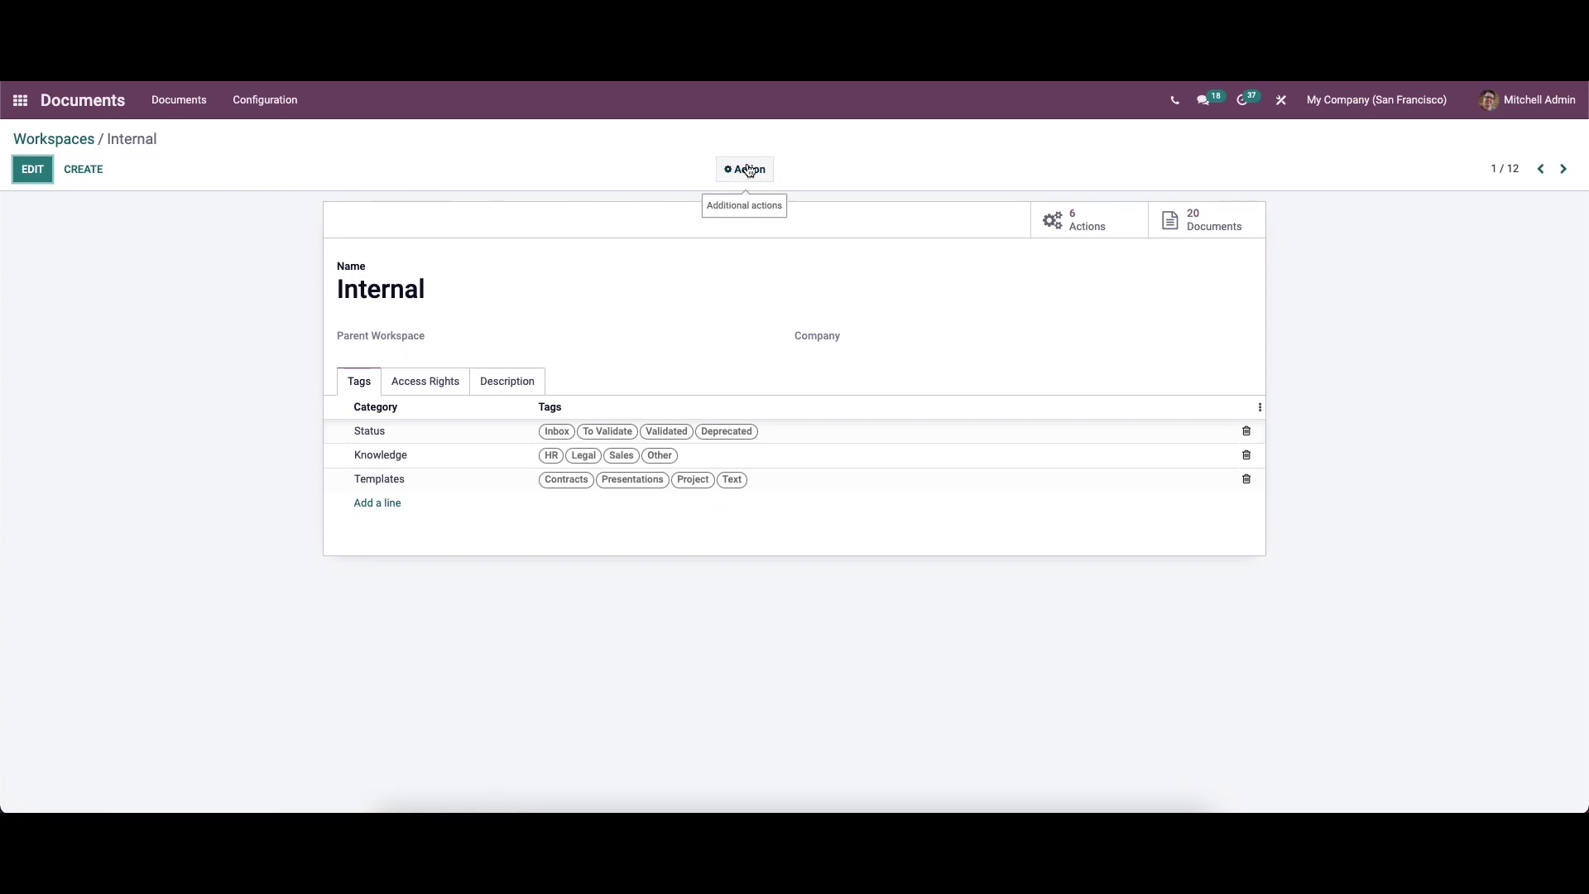
# Check the Action menu without choosing anything and go back to the Workspaces list.
pyautogui.click(749, 169)
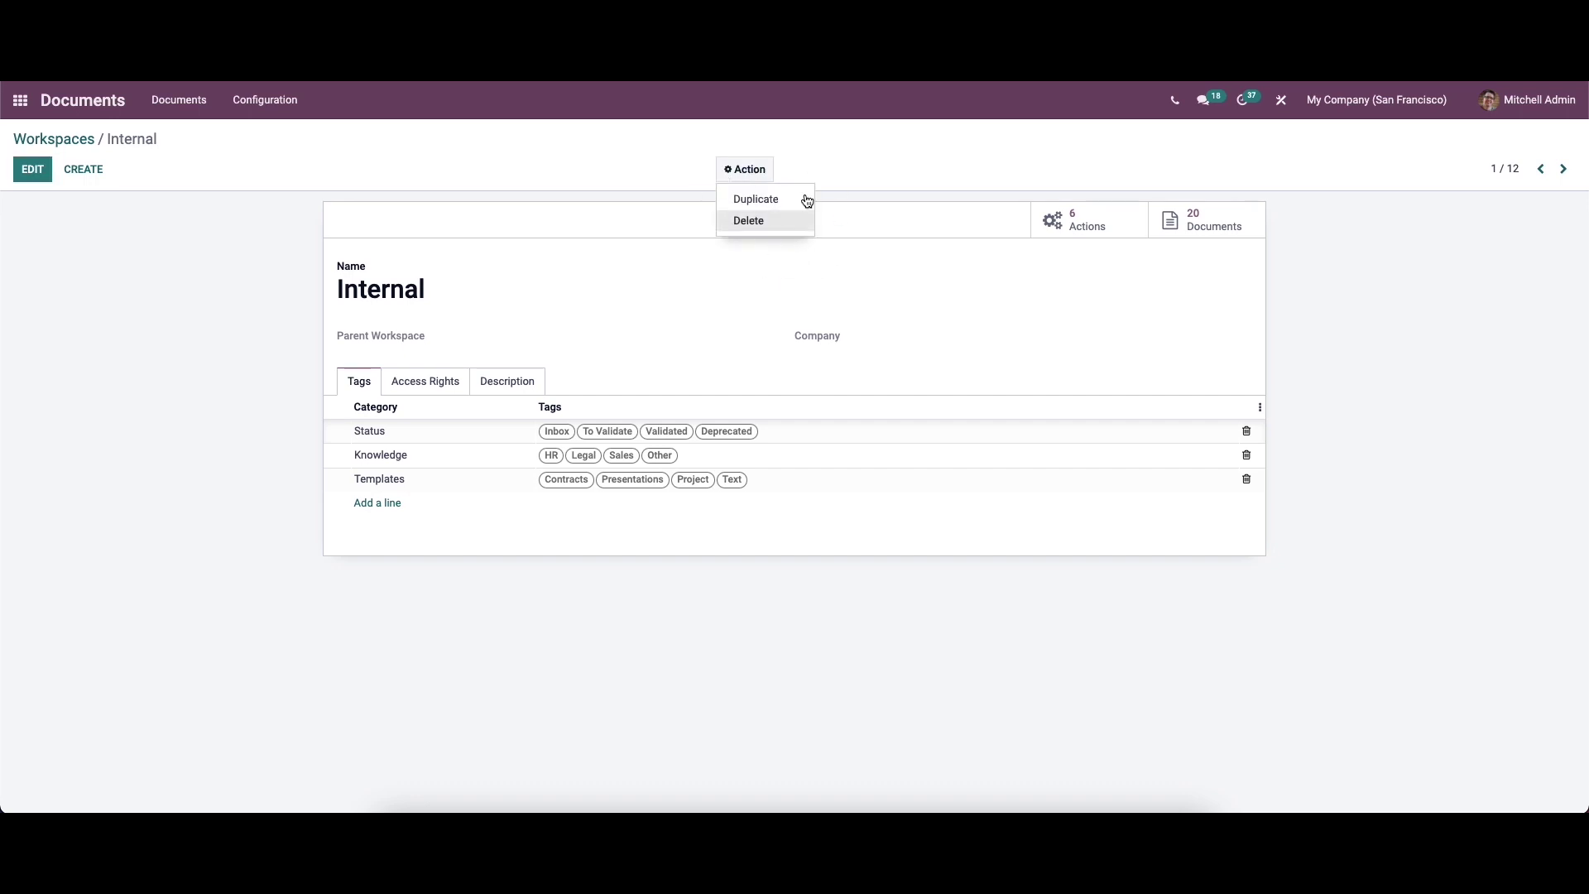
pyautogui.click(622, 164)
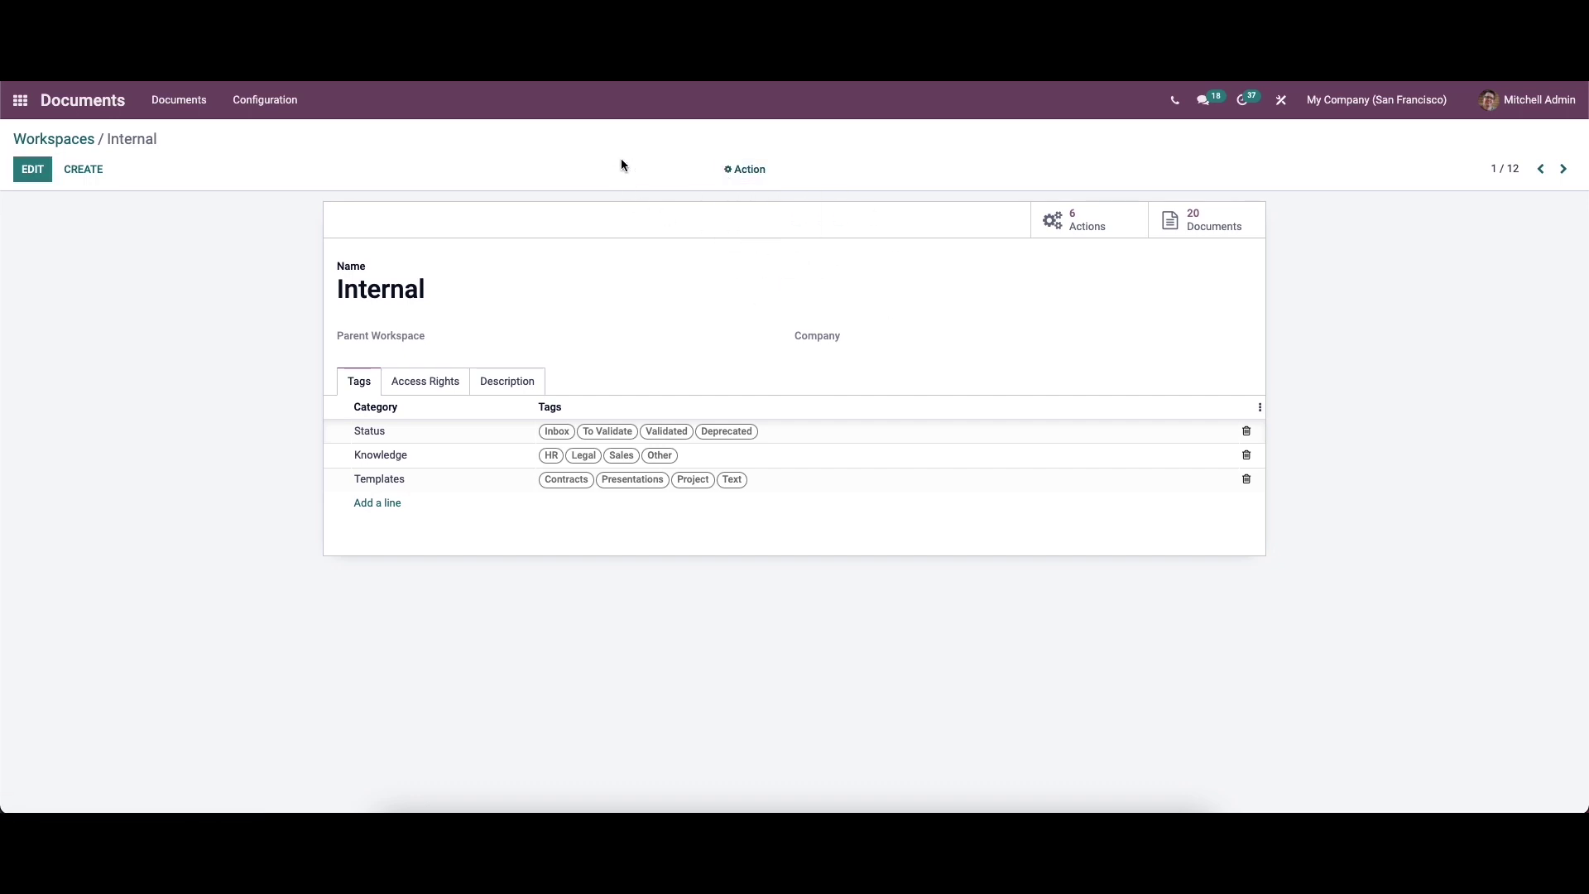
pyautogui.click(54, 139)
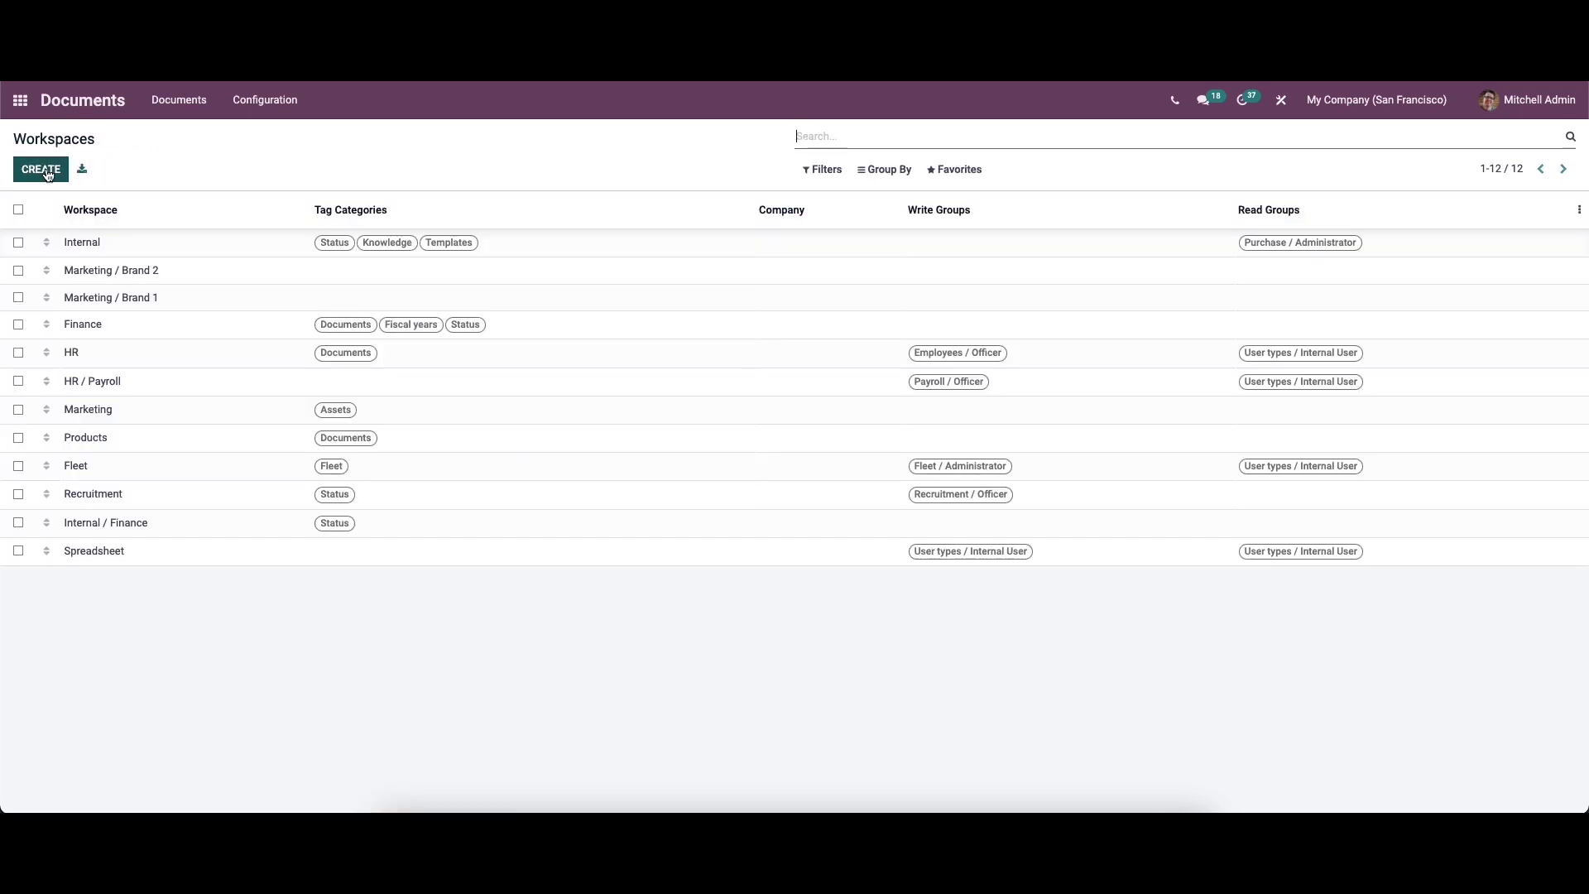
# Create a workspace named Finance with parent Internal, no company, and add a tag category line.
pyautogui.click(42, 170)
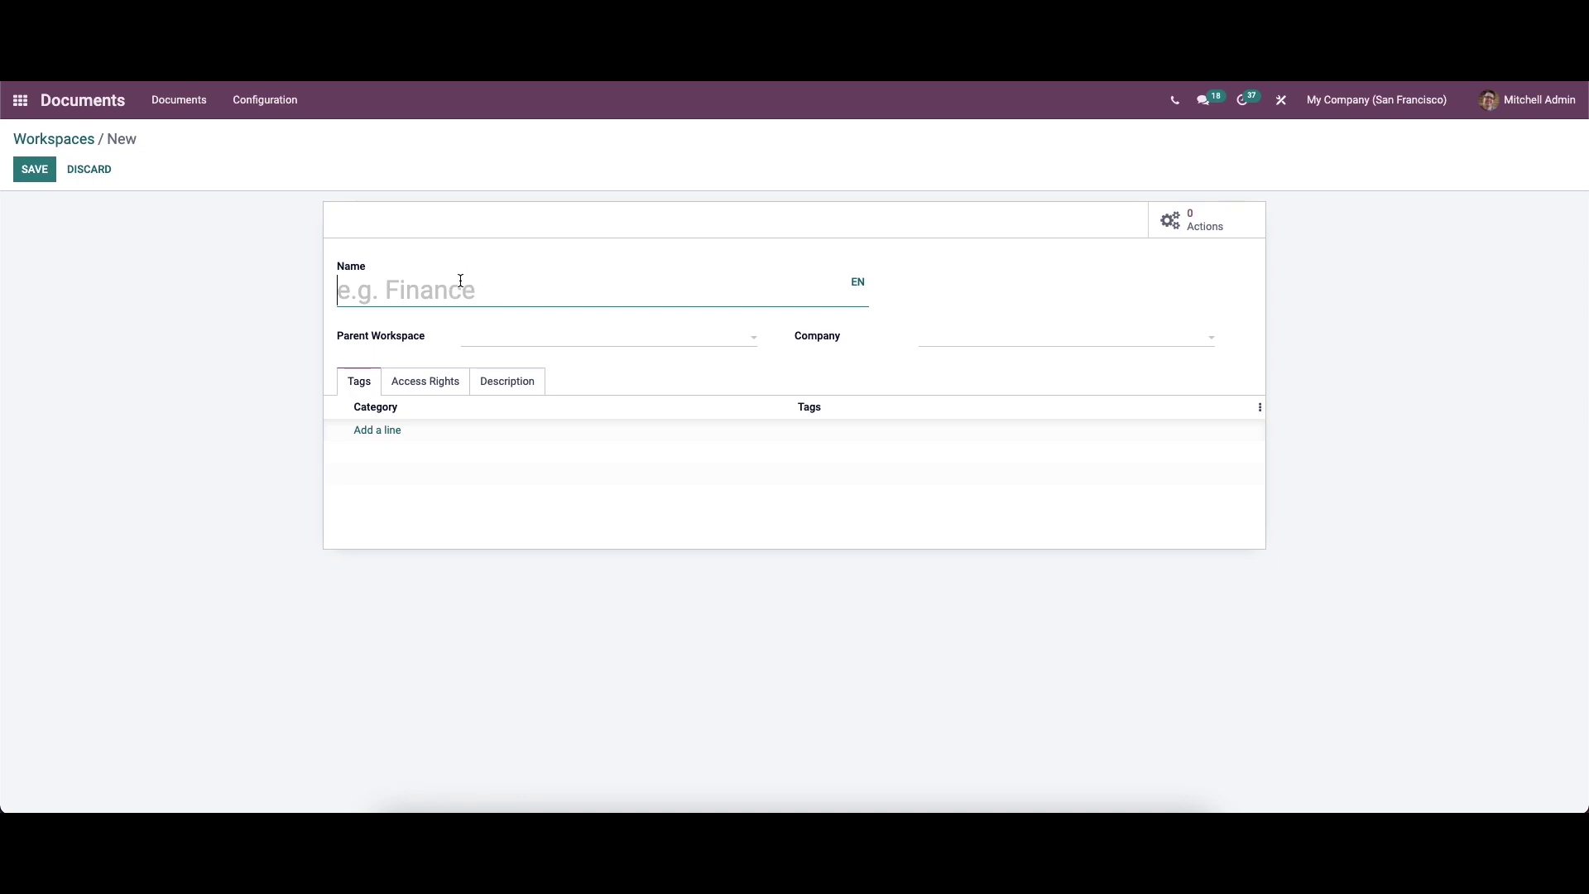
pyautogui.write('Finance')
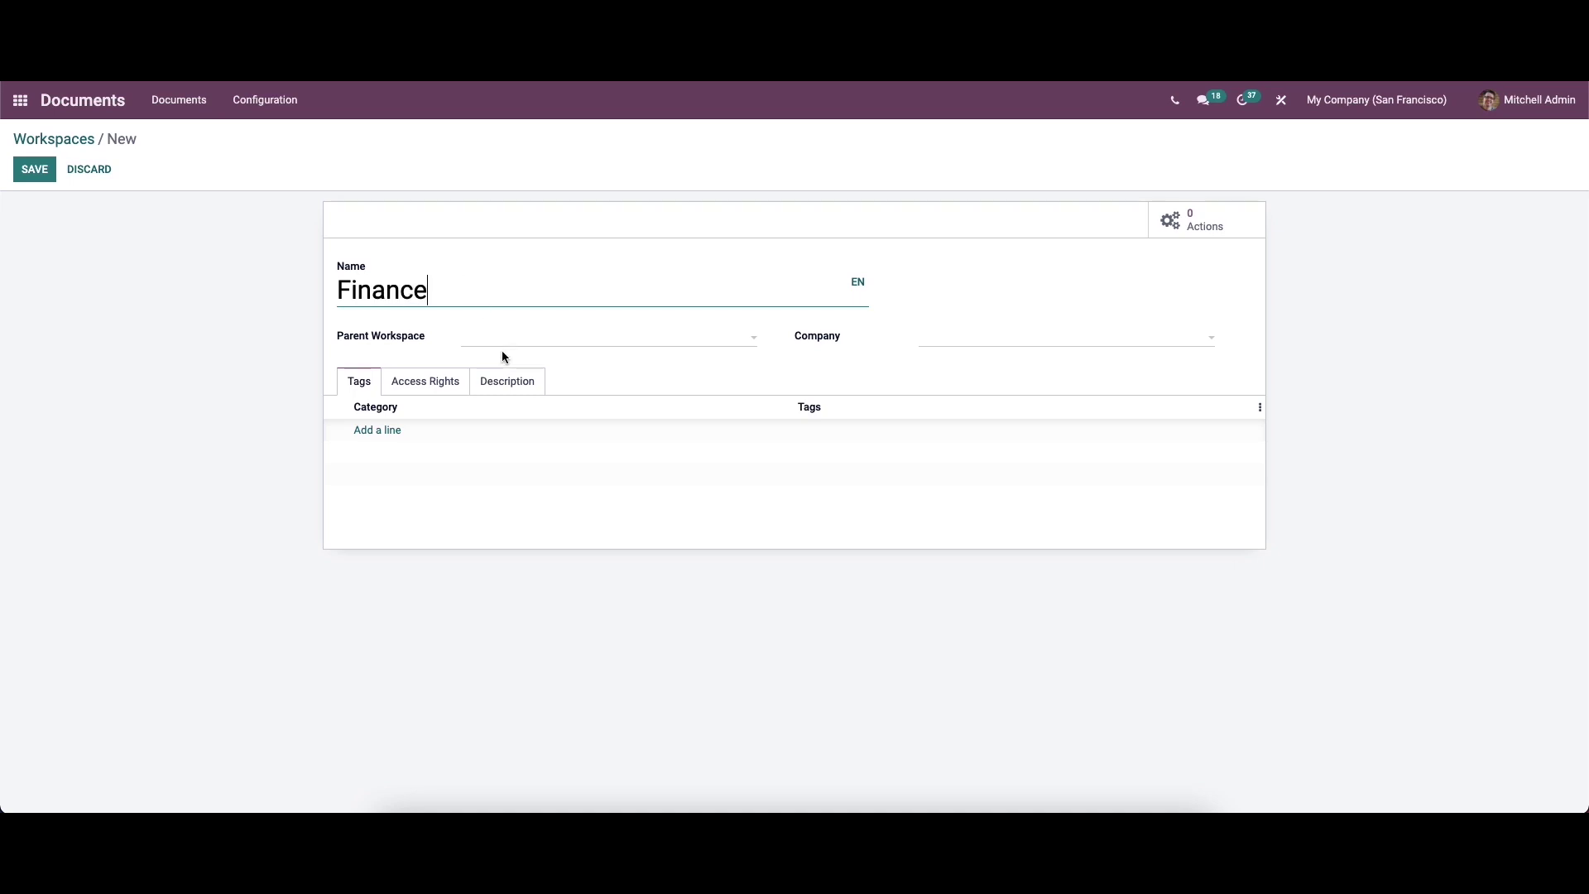
pyautogui.click(532, 351)
pyautogui.click(554, 360)
pyautogui.click(970, 346)
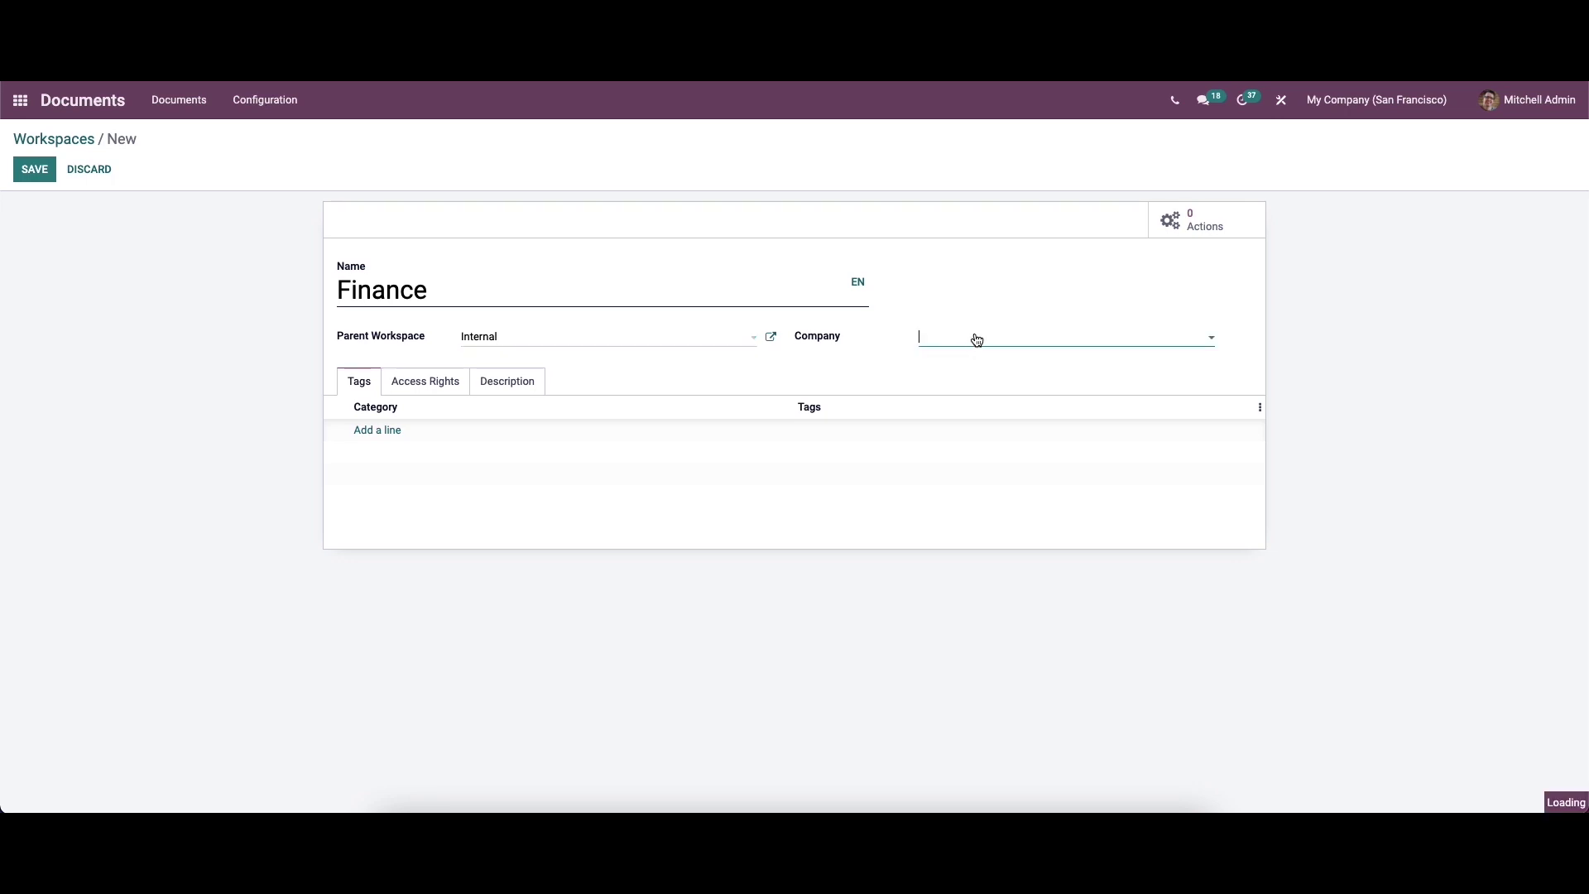
pyautogui.click(972, 322)
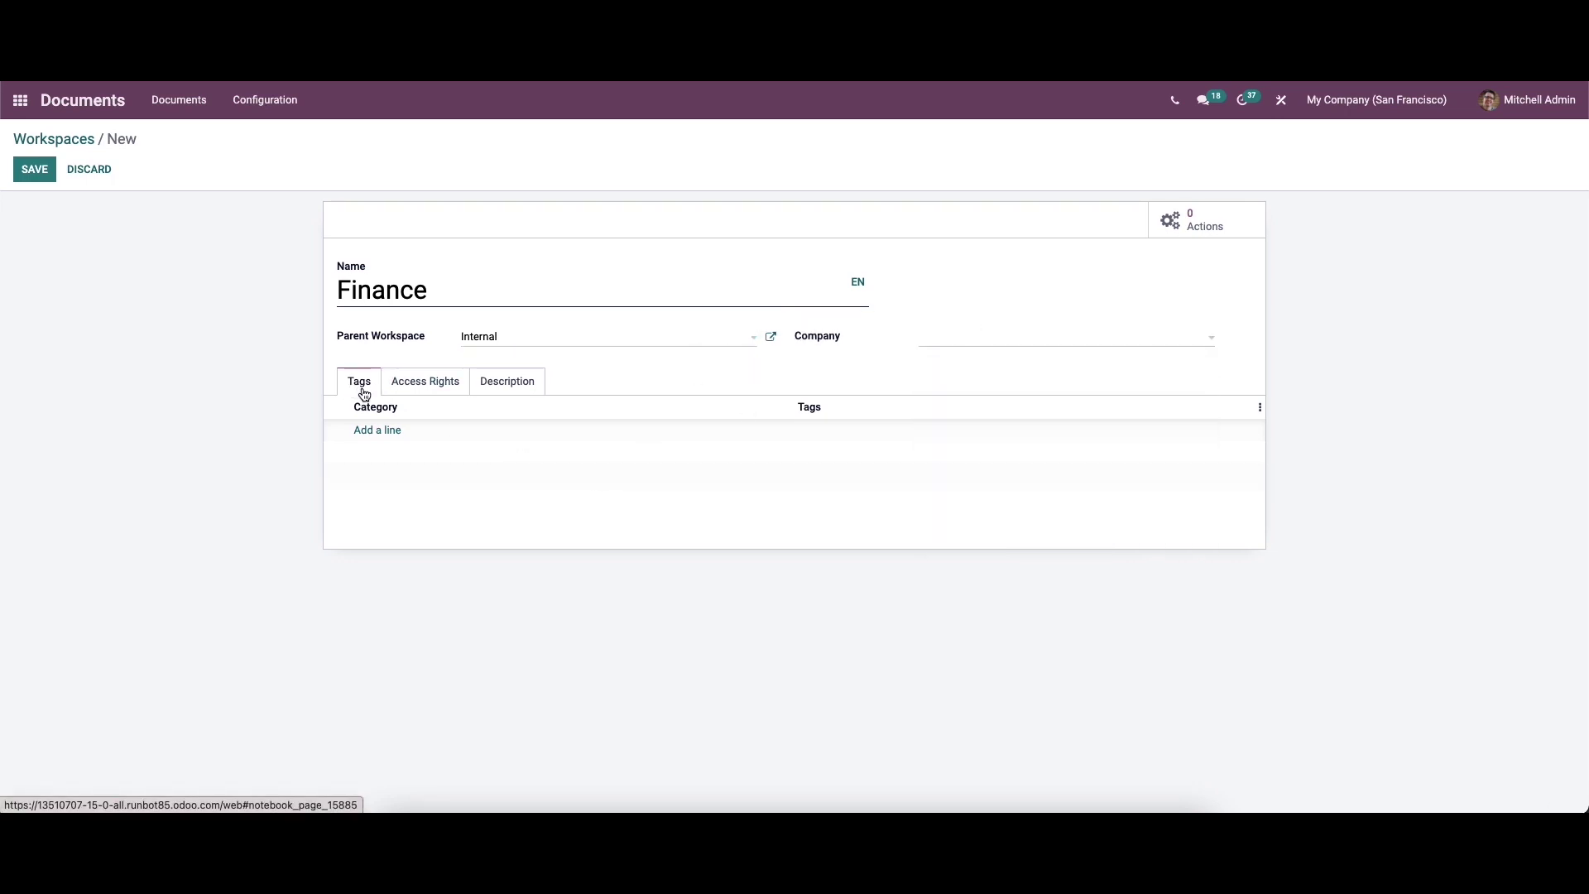
pyautogui.click(393, 430)
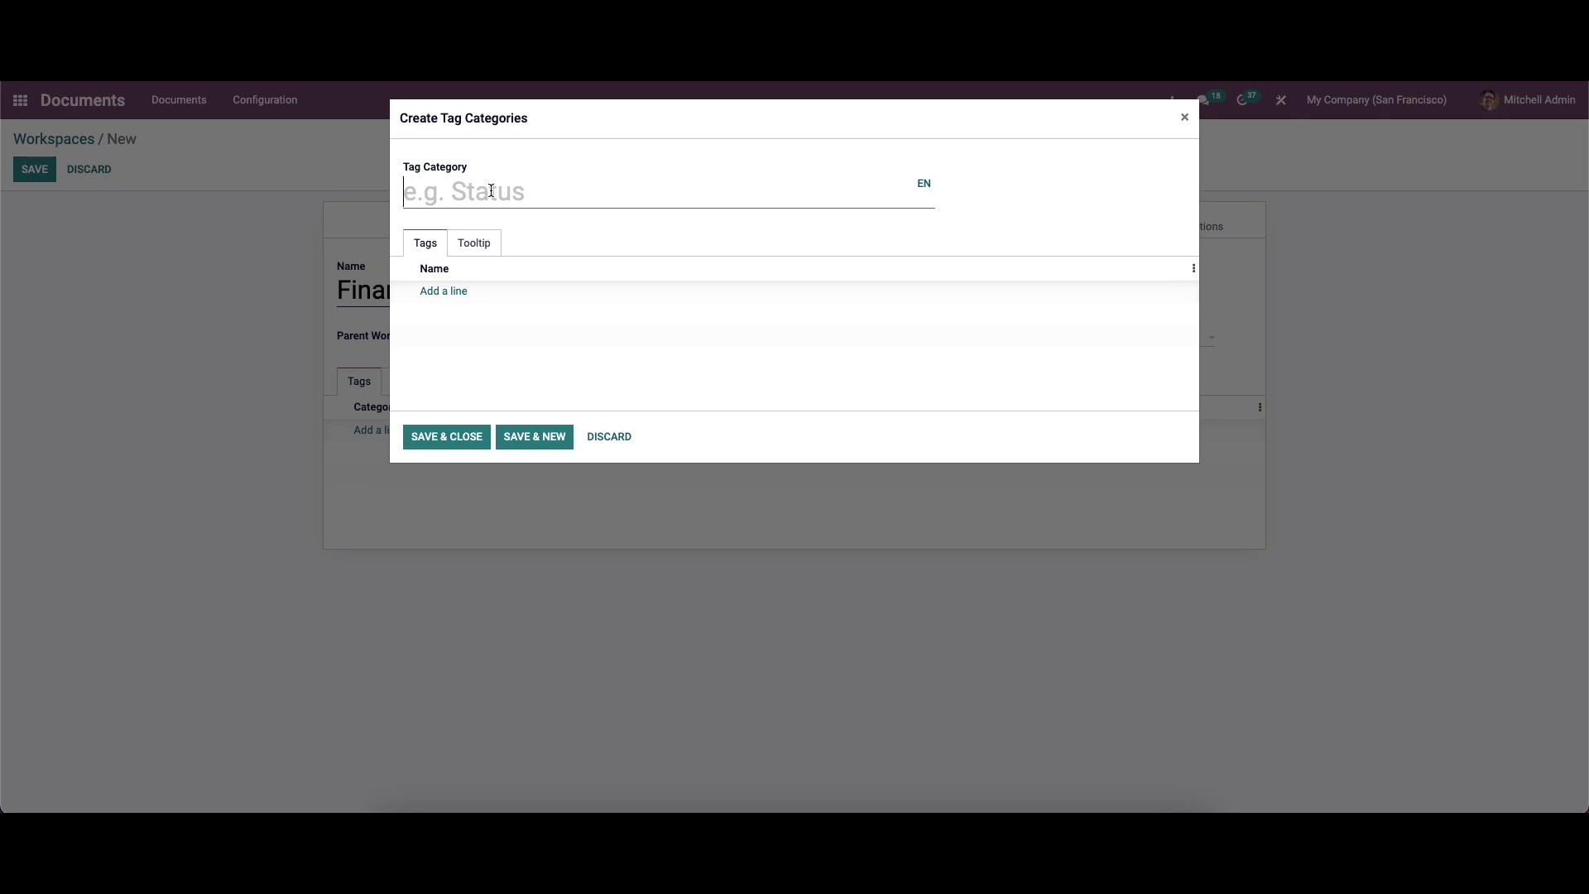
# Name the tag category Documents with tags Bill, Expense and Contract, leaving the tooltip empty.
pyautogui.write('d')
pyautogui.press('BackSpace')
pyautogui.write('Do')
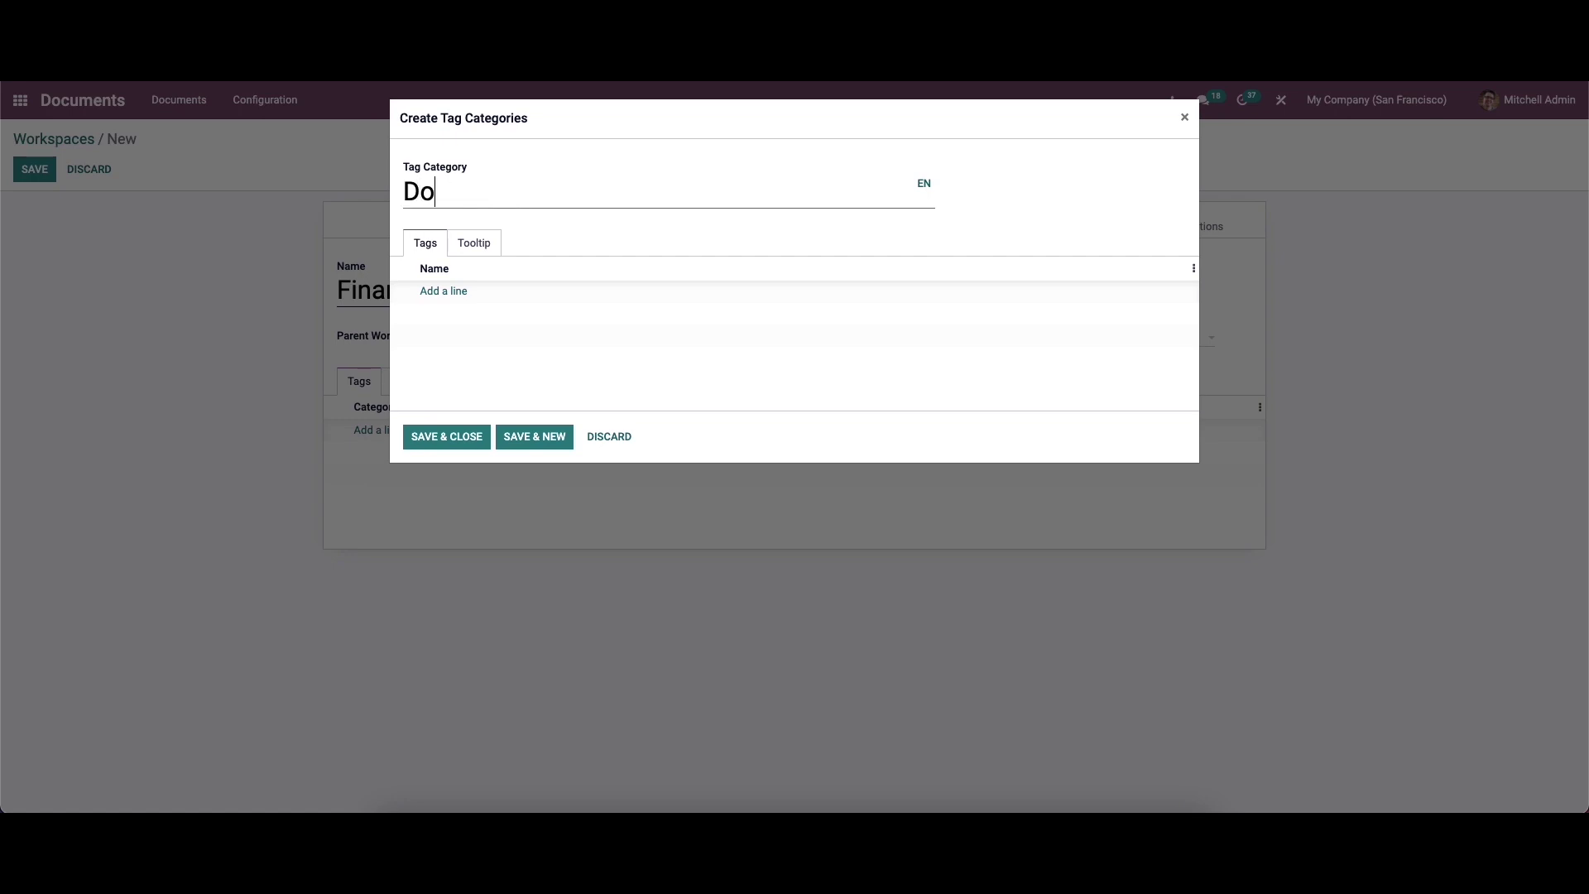
pyautogui.write('cuments')
pyautogui.click(445, 292)
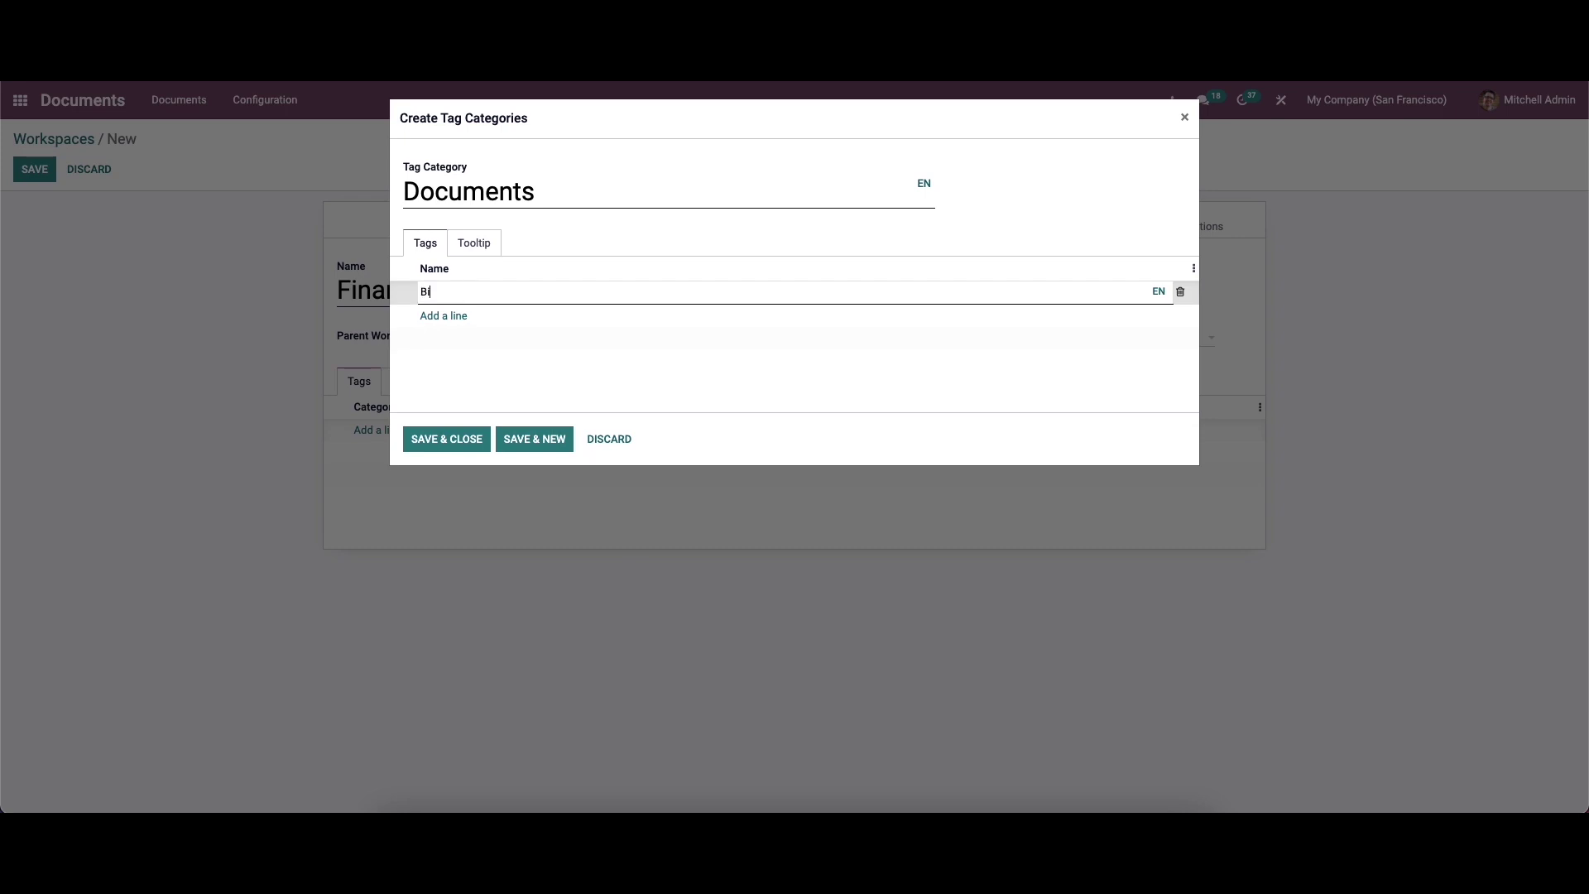
pyautogui.click(450, 314)
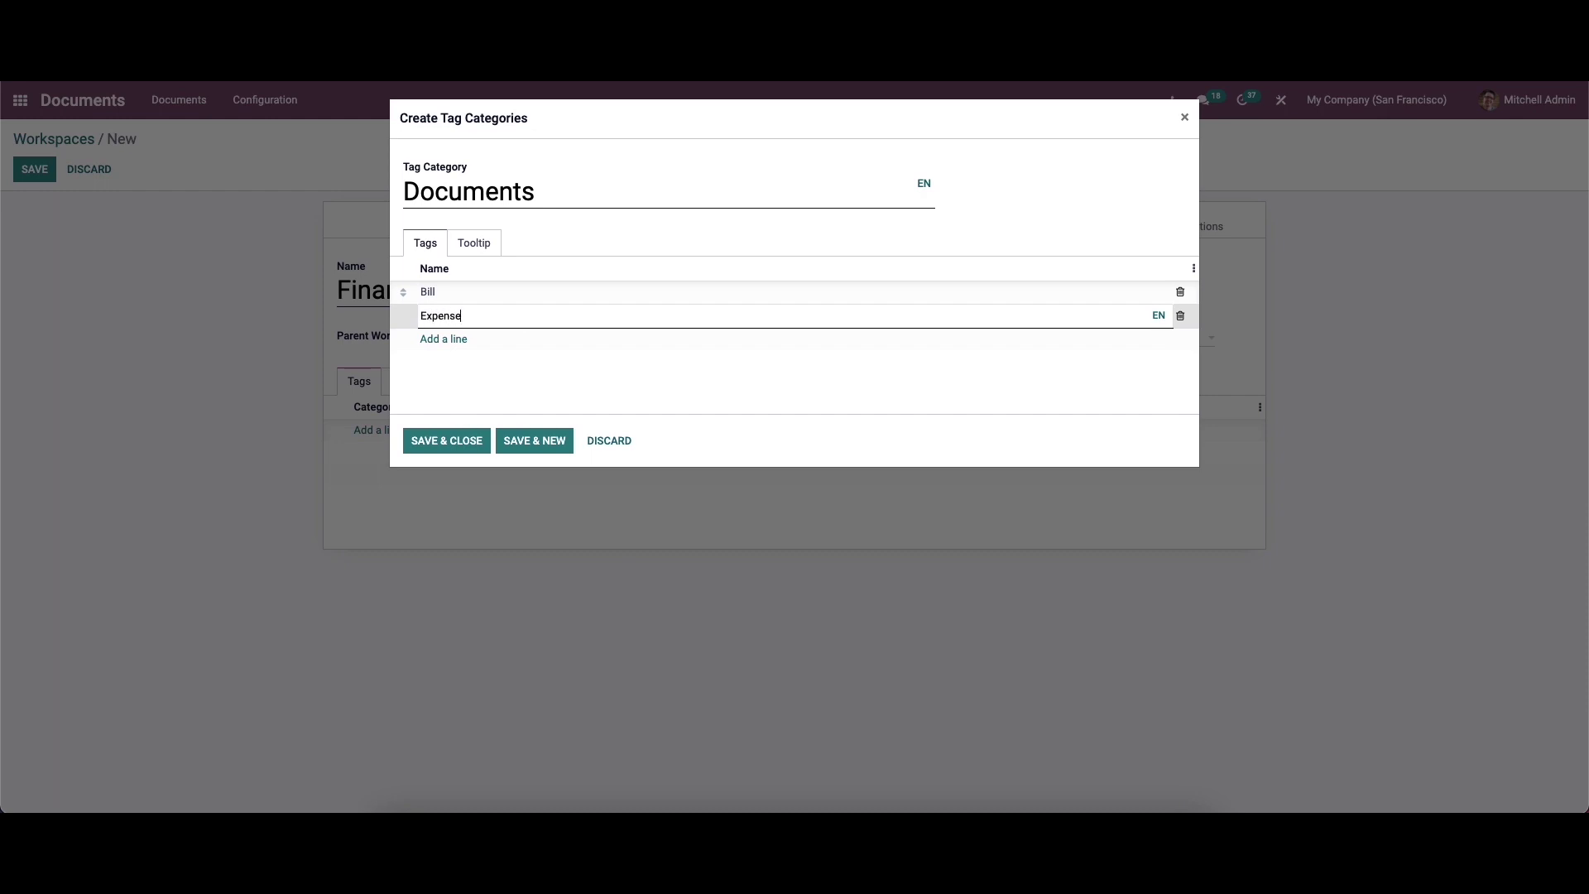
pyautogui.click(444, 339)
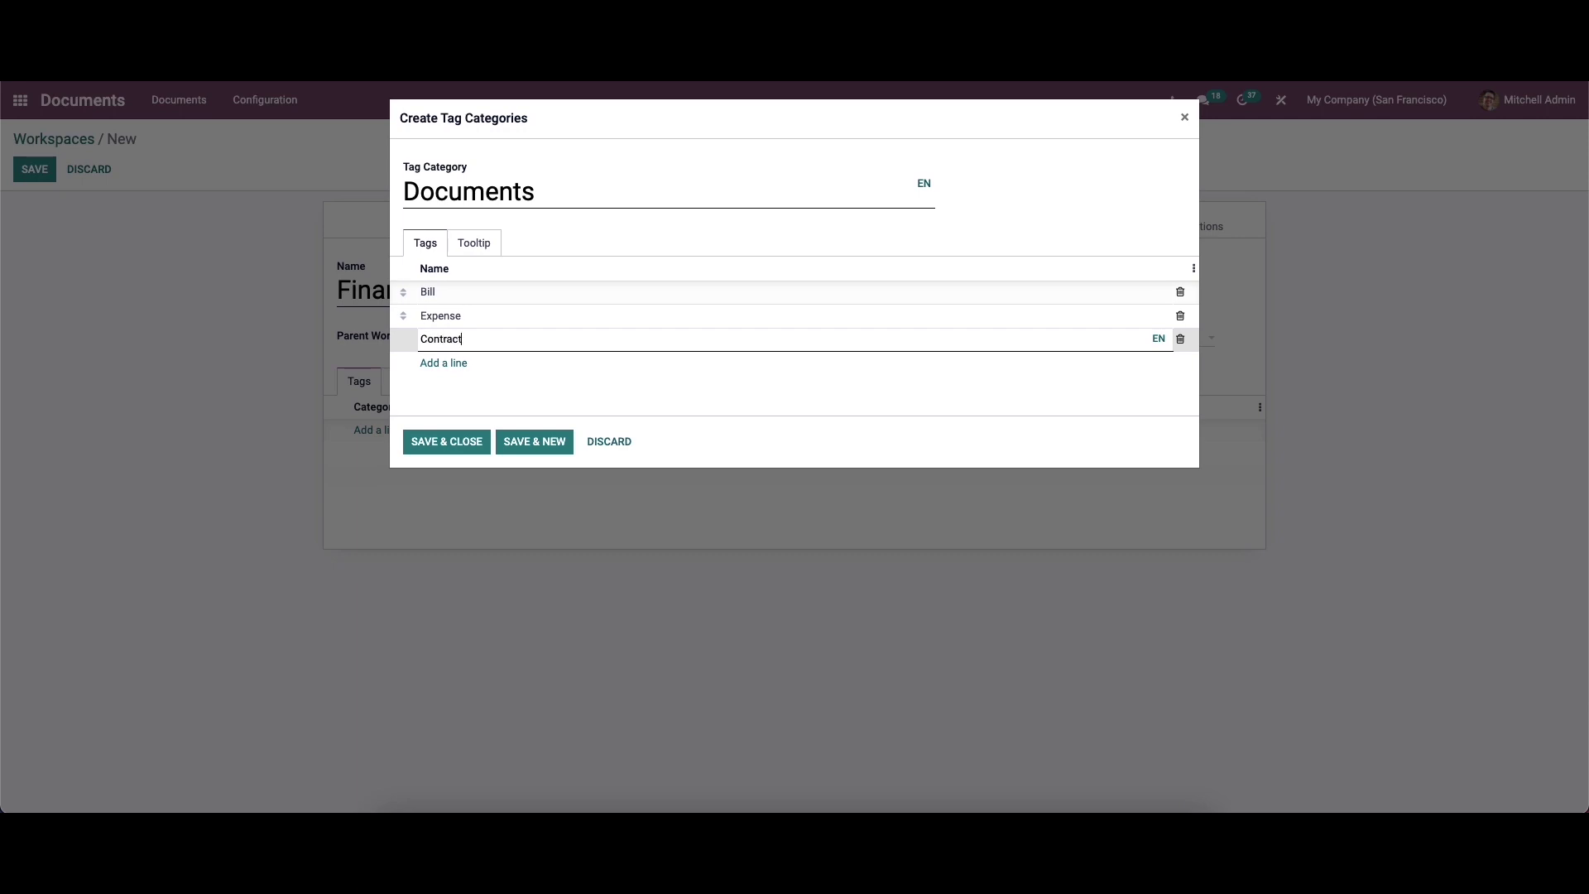
pyautogui.click(487, 250)
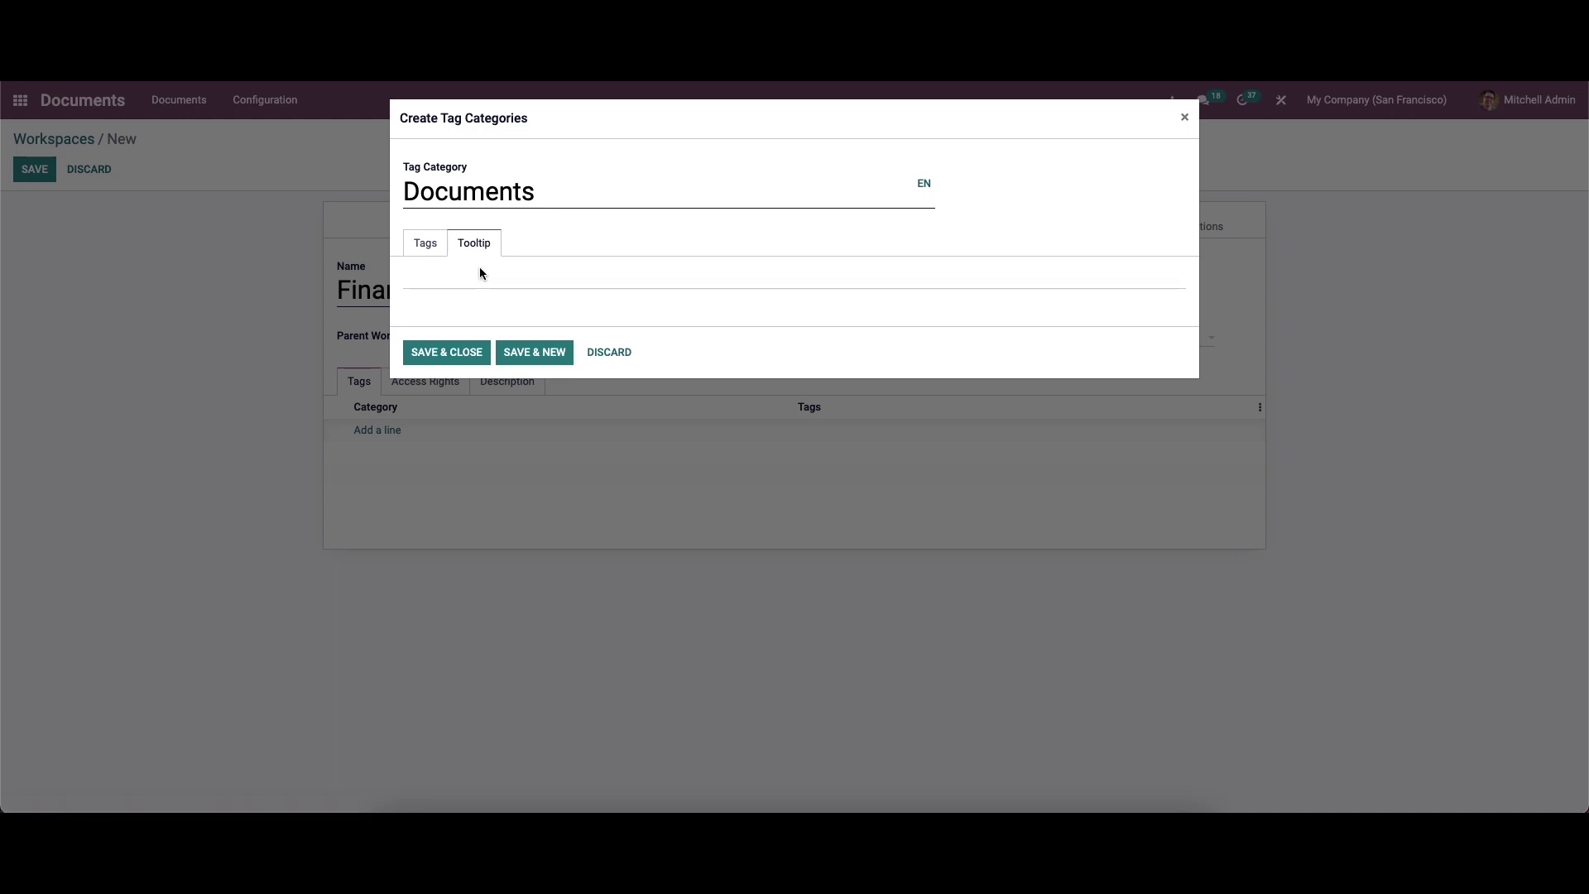
# Attach the Documents category and review the Access Rights read groups without changes.
pyautogui.click(461, 352)
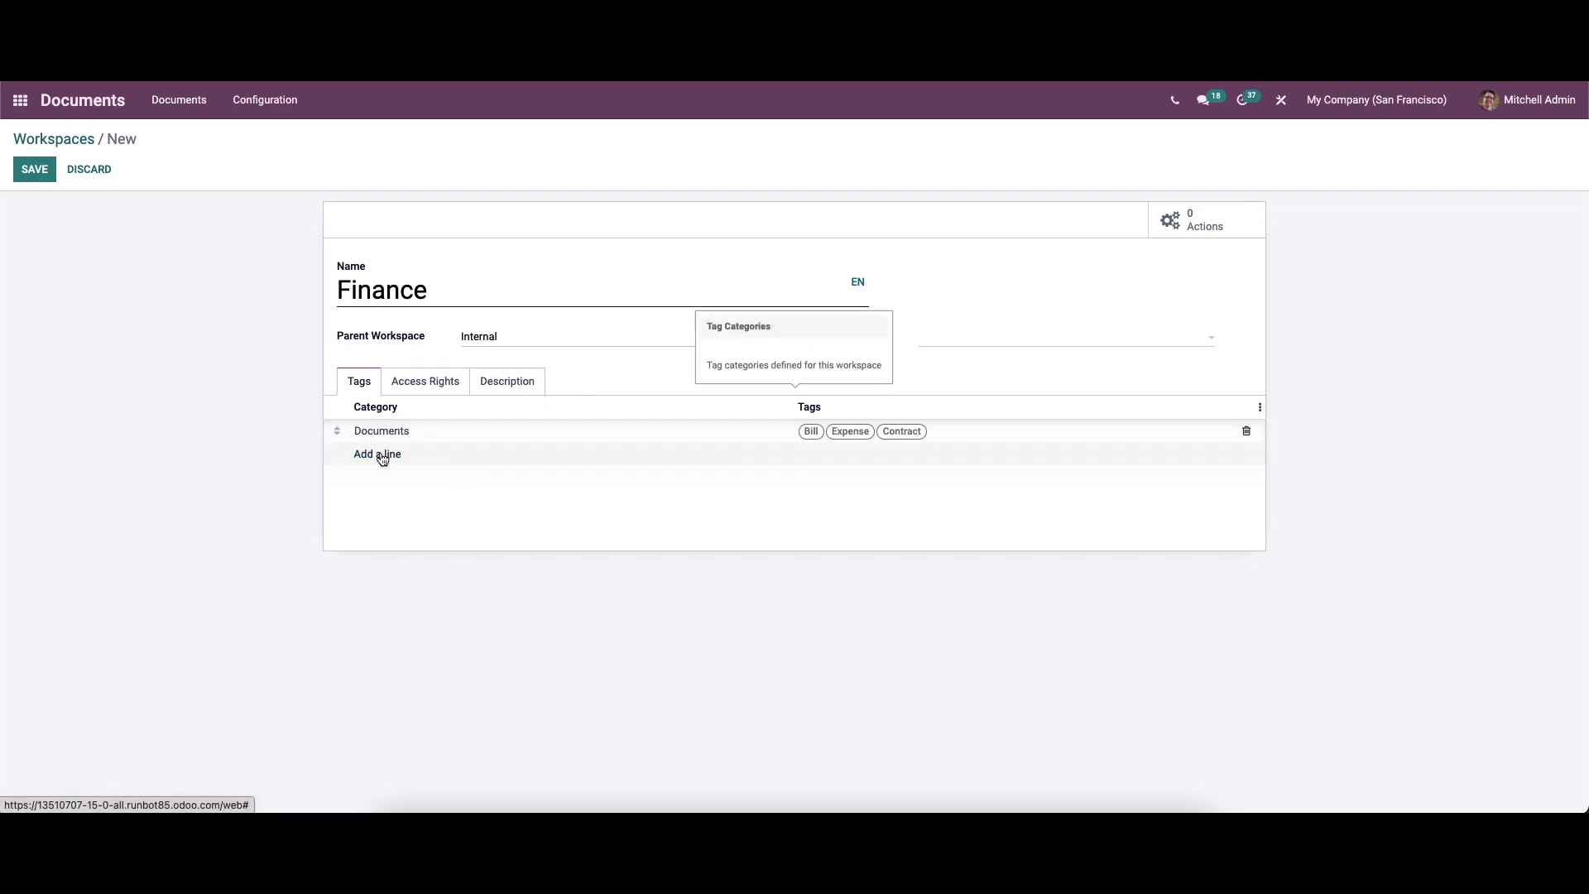
pyautogui.click(424, 391)
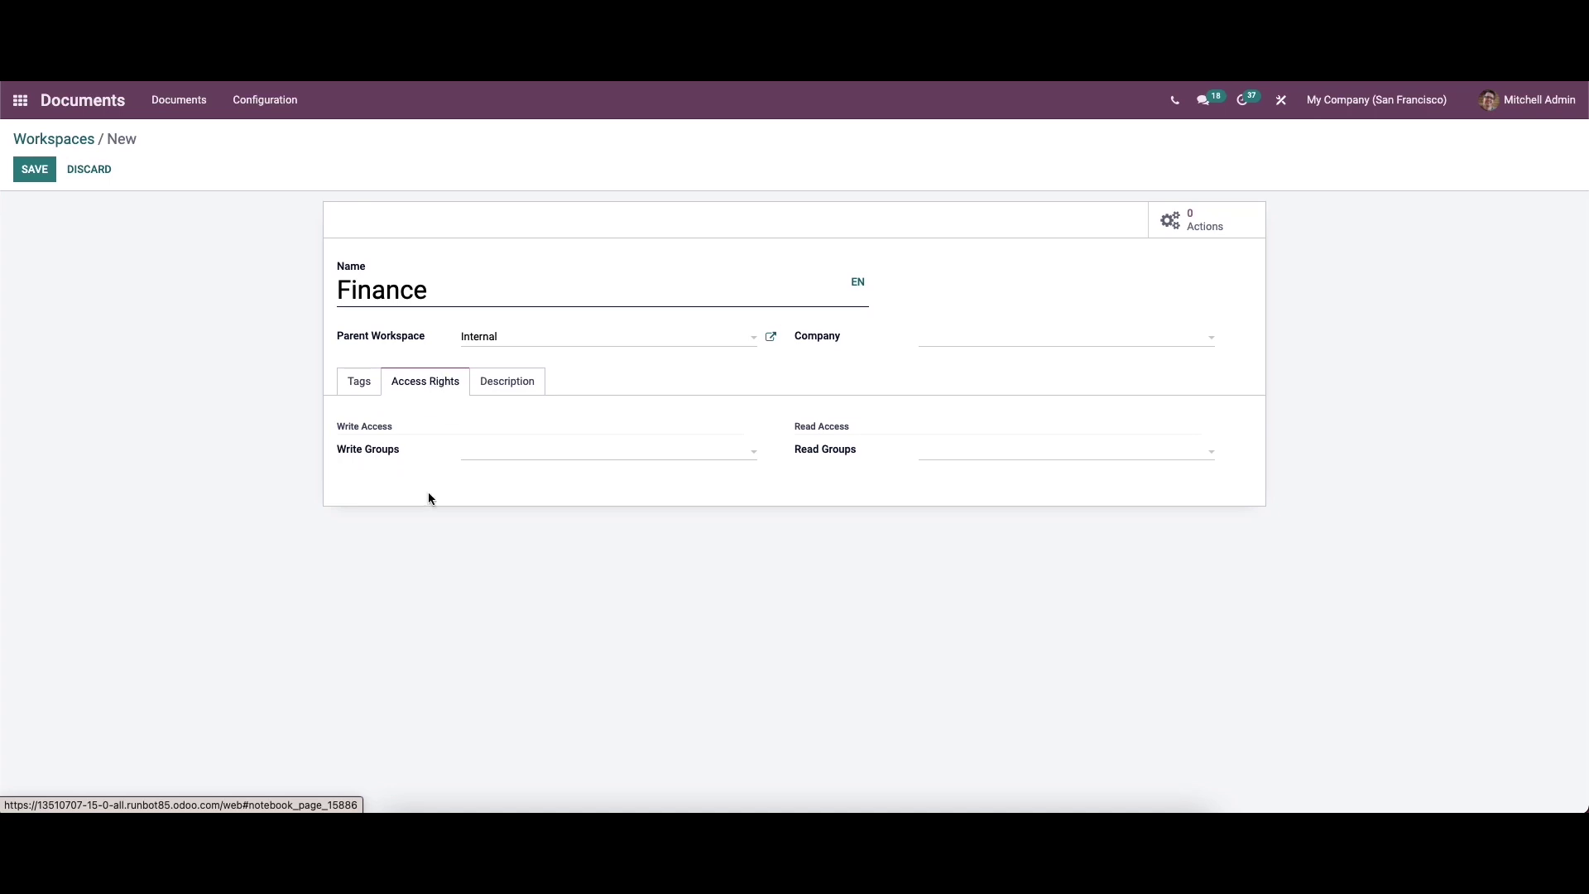
pyautogui.click(958, 451)
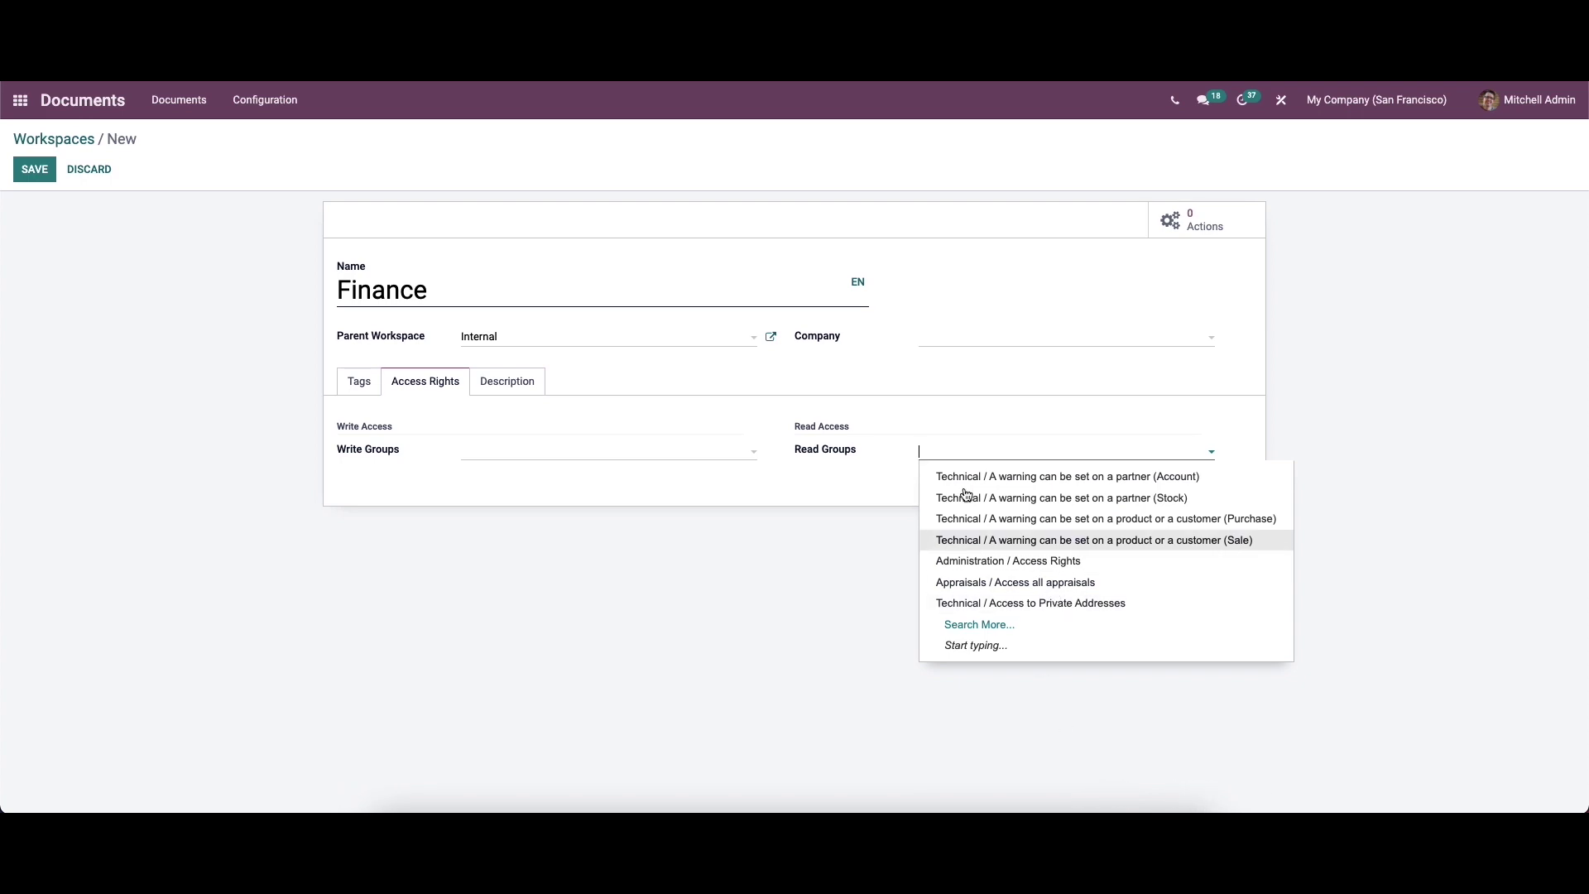
pyautogui.click(857, 401)
# Check the Description, save the Internal / Finance workspace, and return to the 13-workspace list.
pyautogui.click(502, 385)
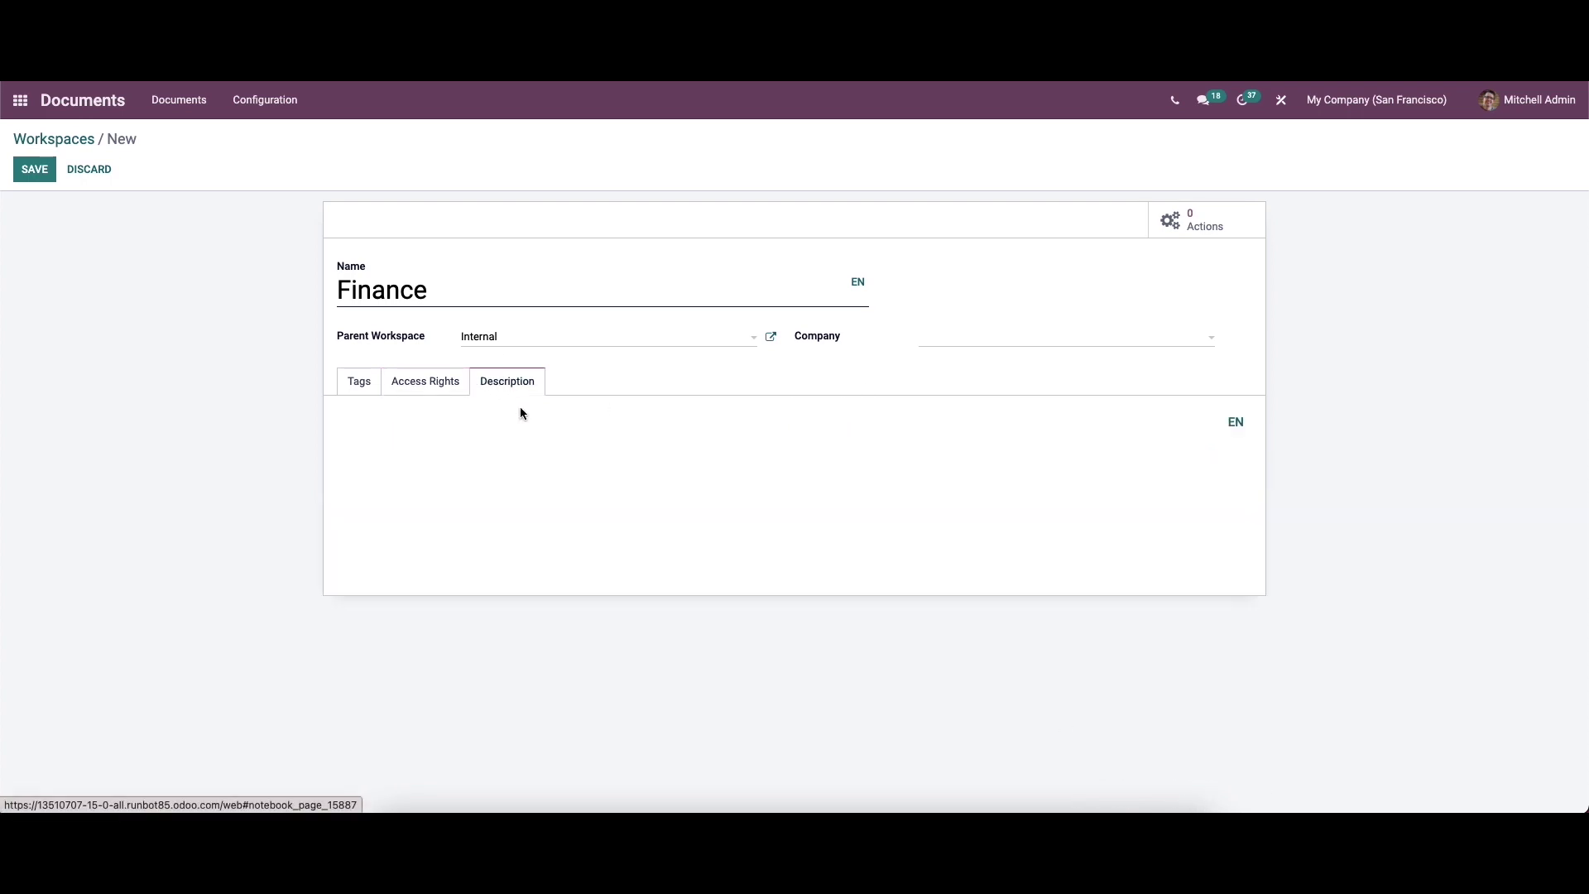
pyautogui.click(425, 446)
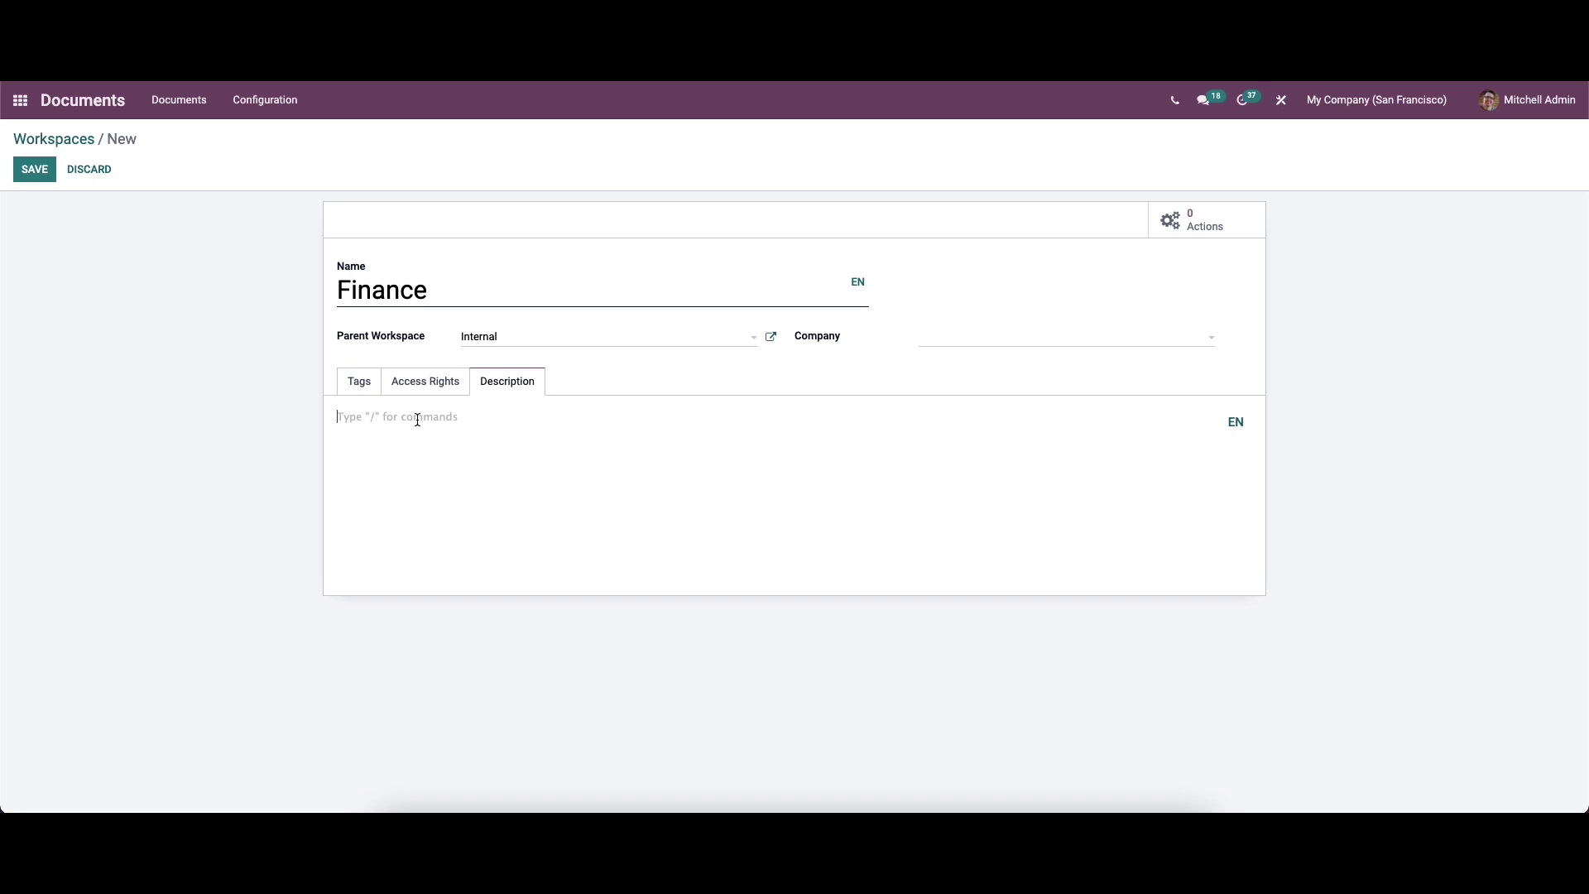
pyautogui.click(25, 168)
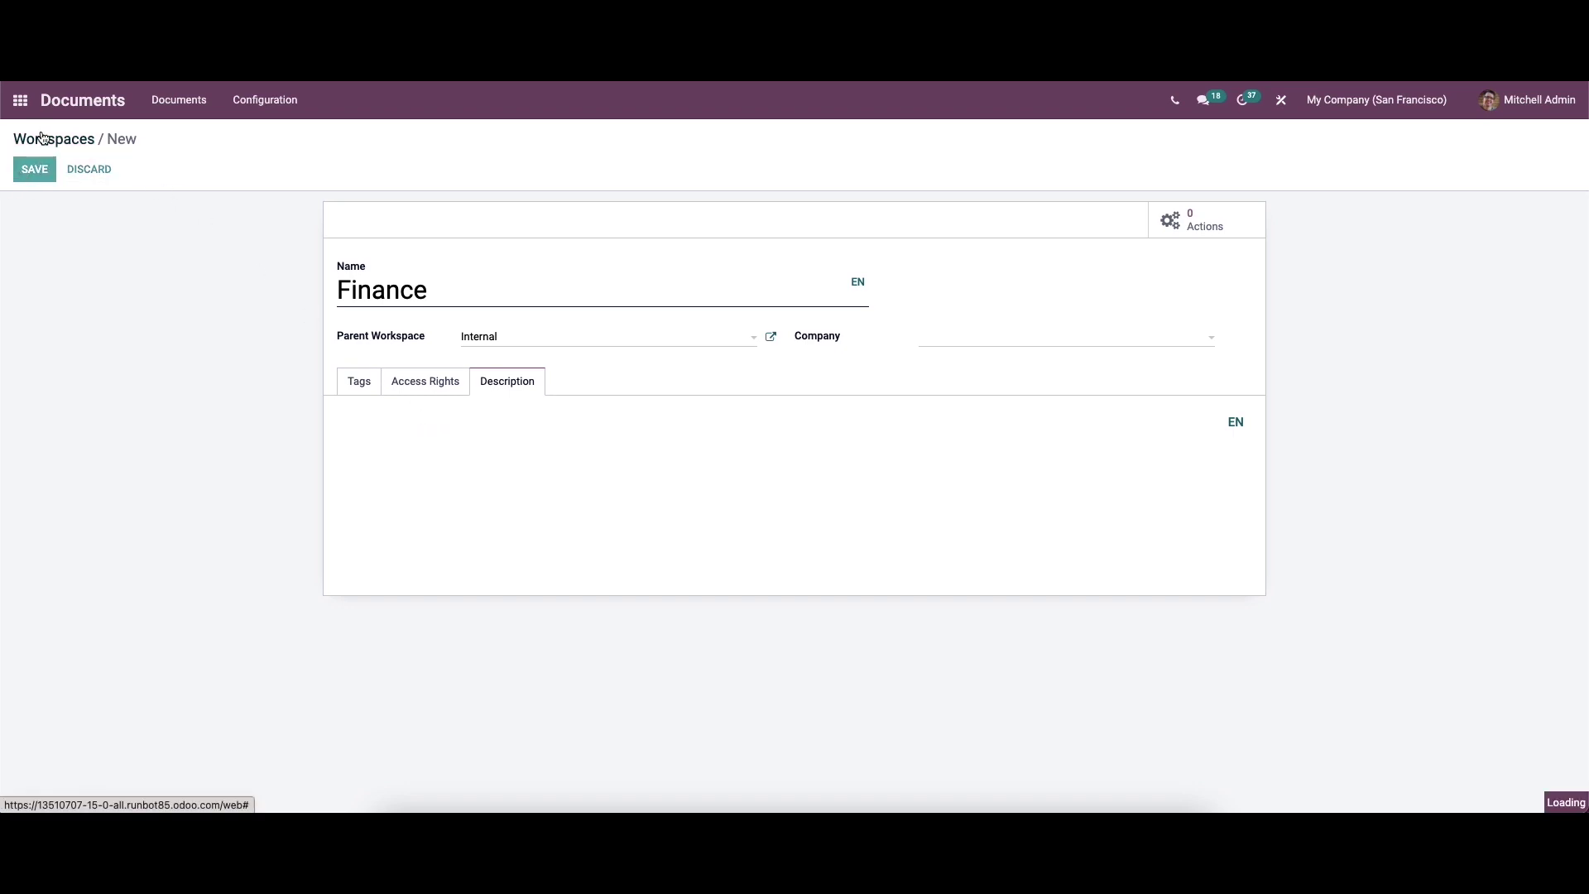
pyautogui.click(47, 140)
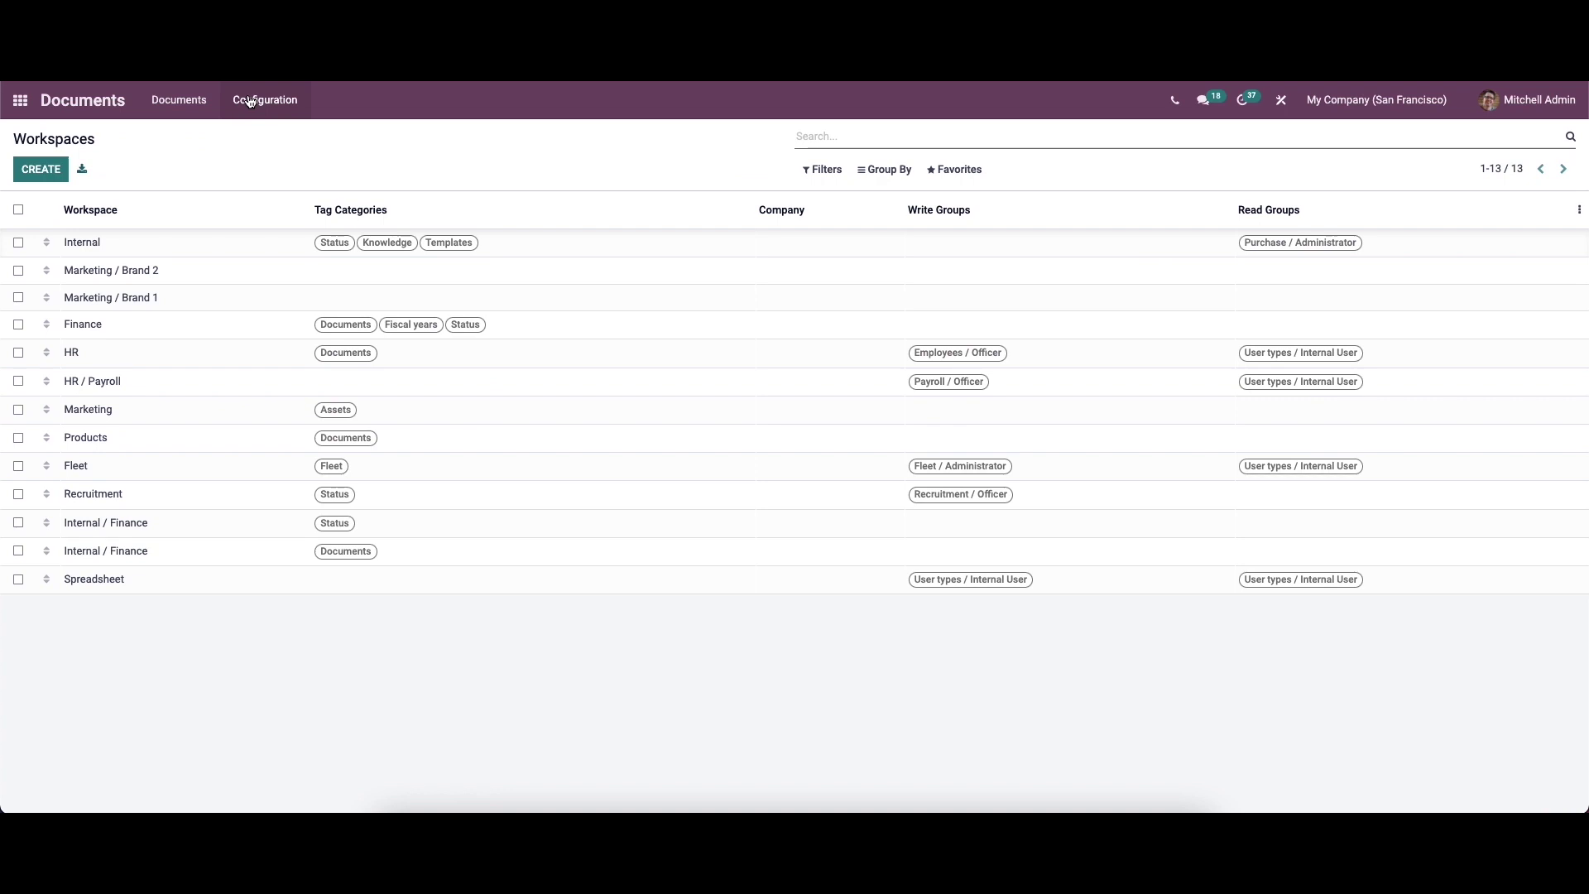
# From Configuration > Tags, start a new tag category record.
pyautogui.click(249, 101)
pyautogui.click(260, 175)
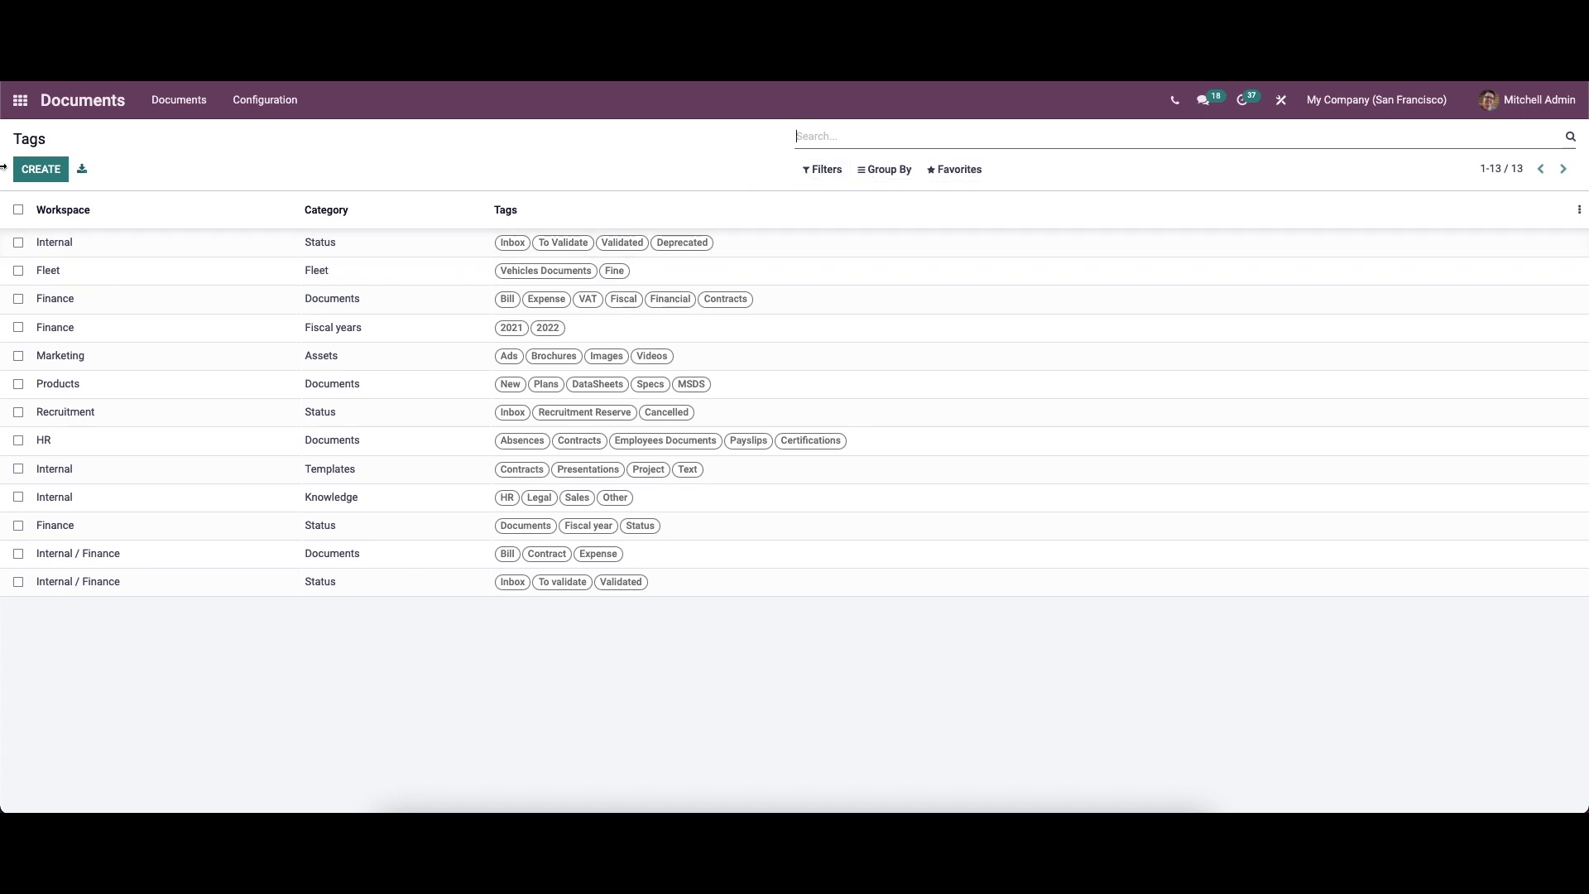
pyautogui.click(41, 169)
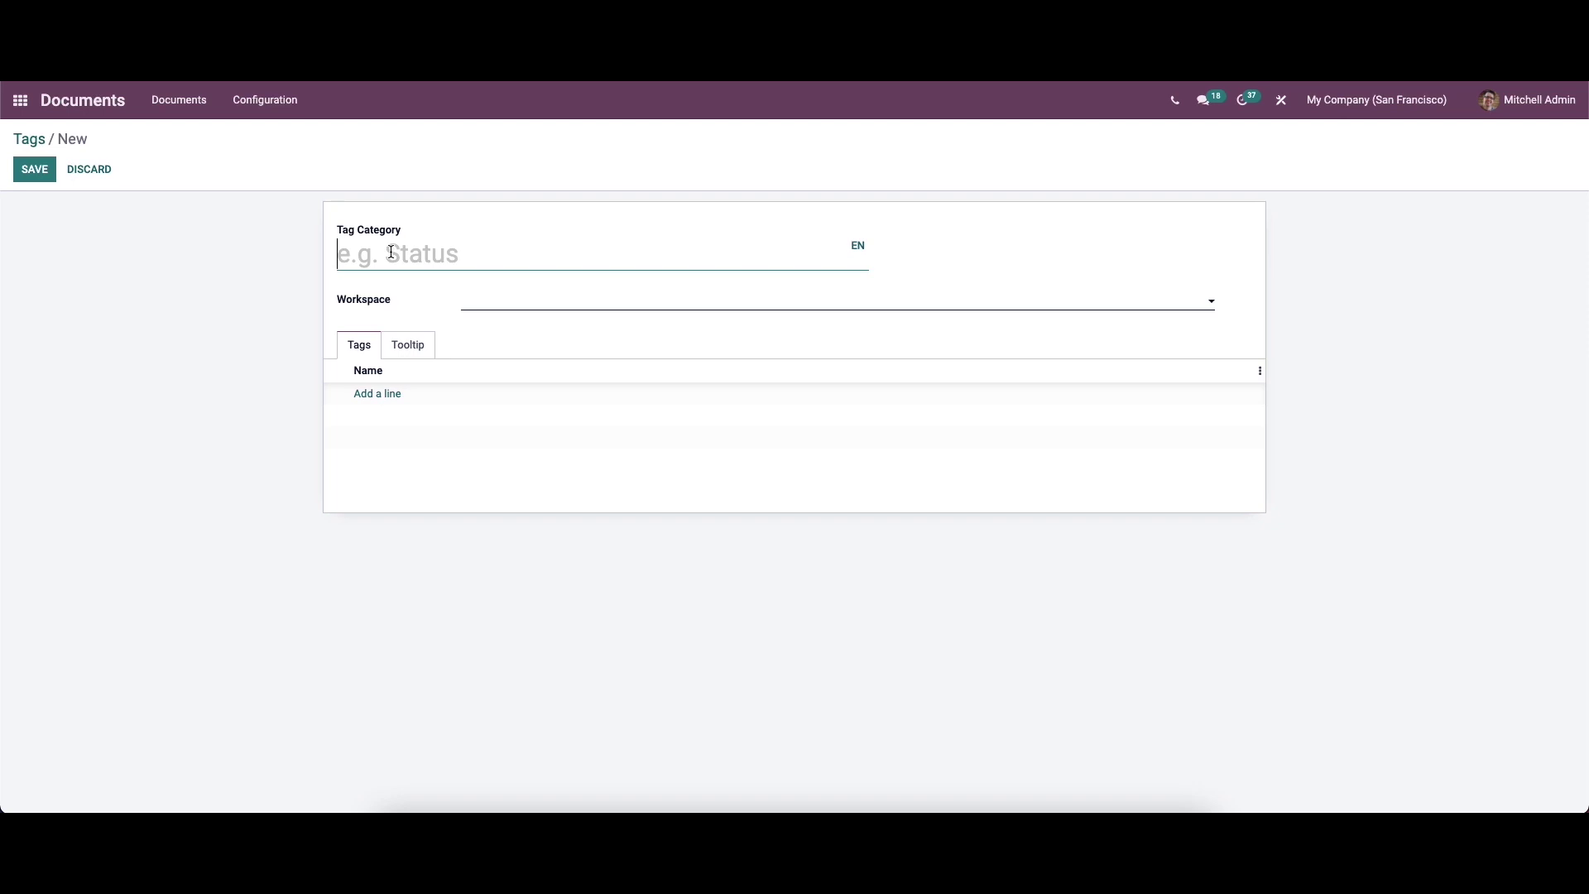
# Save a Finance tag category in Internal with tags Inbox, To validate and Validated.
pyautogui.write('Fina')
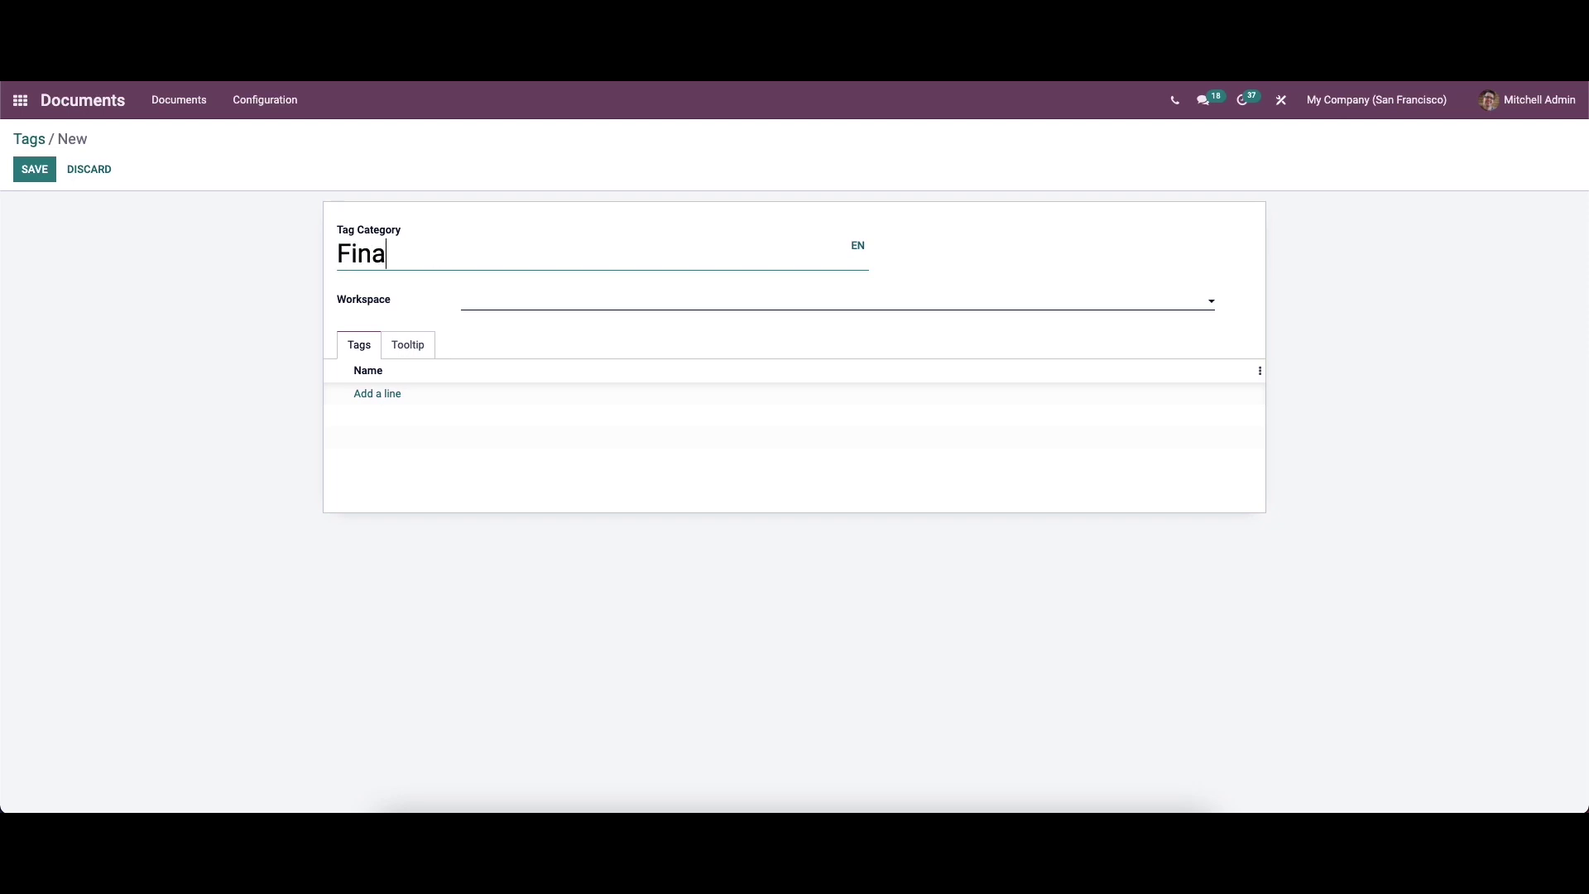
pyautogui.write('nce')
pyautogui.click(477, 302)
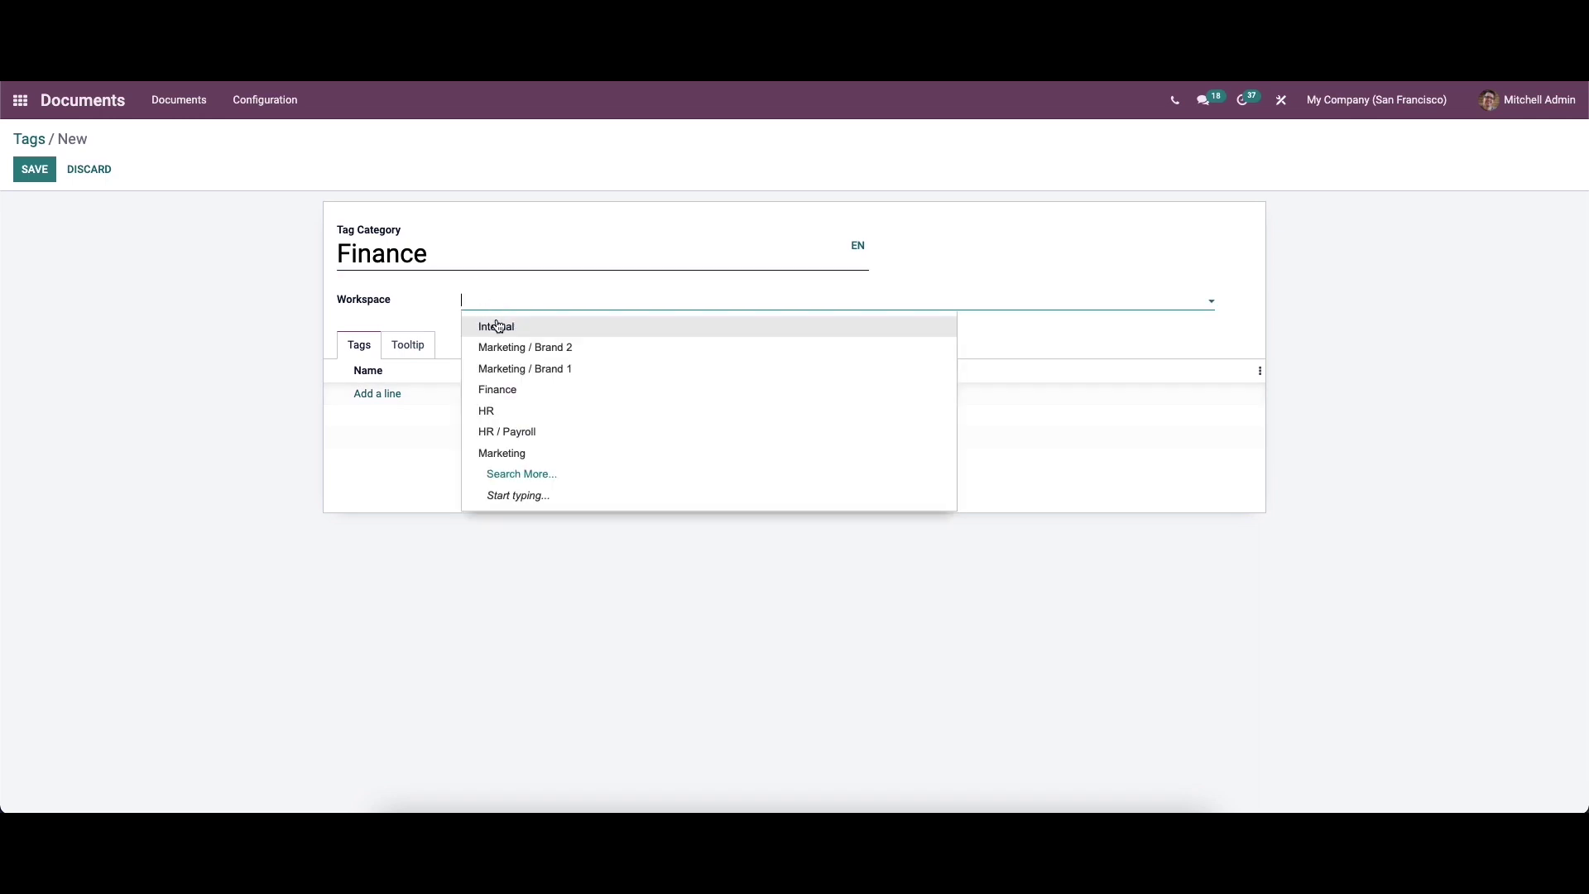
pyautogui.click(498, 326)
pyautogui.click(377, 393)
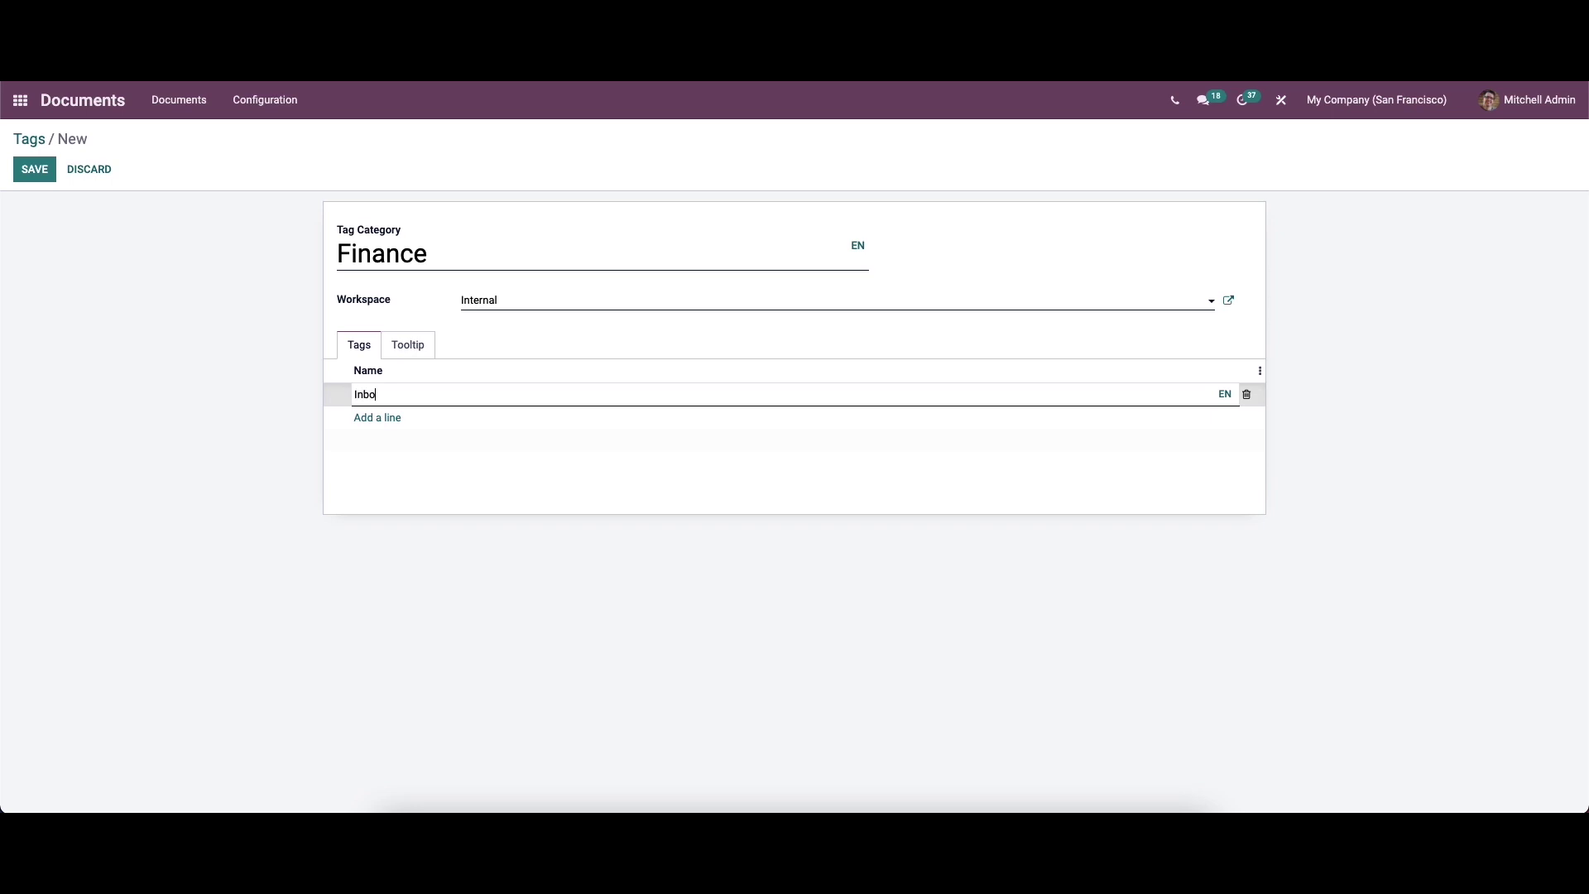
pyautogui.click(382, 417)
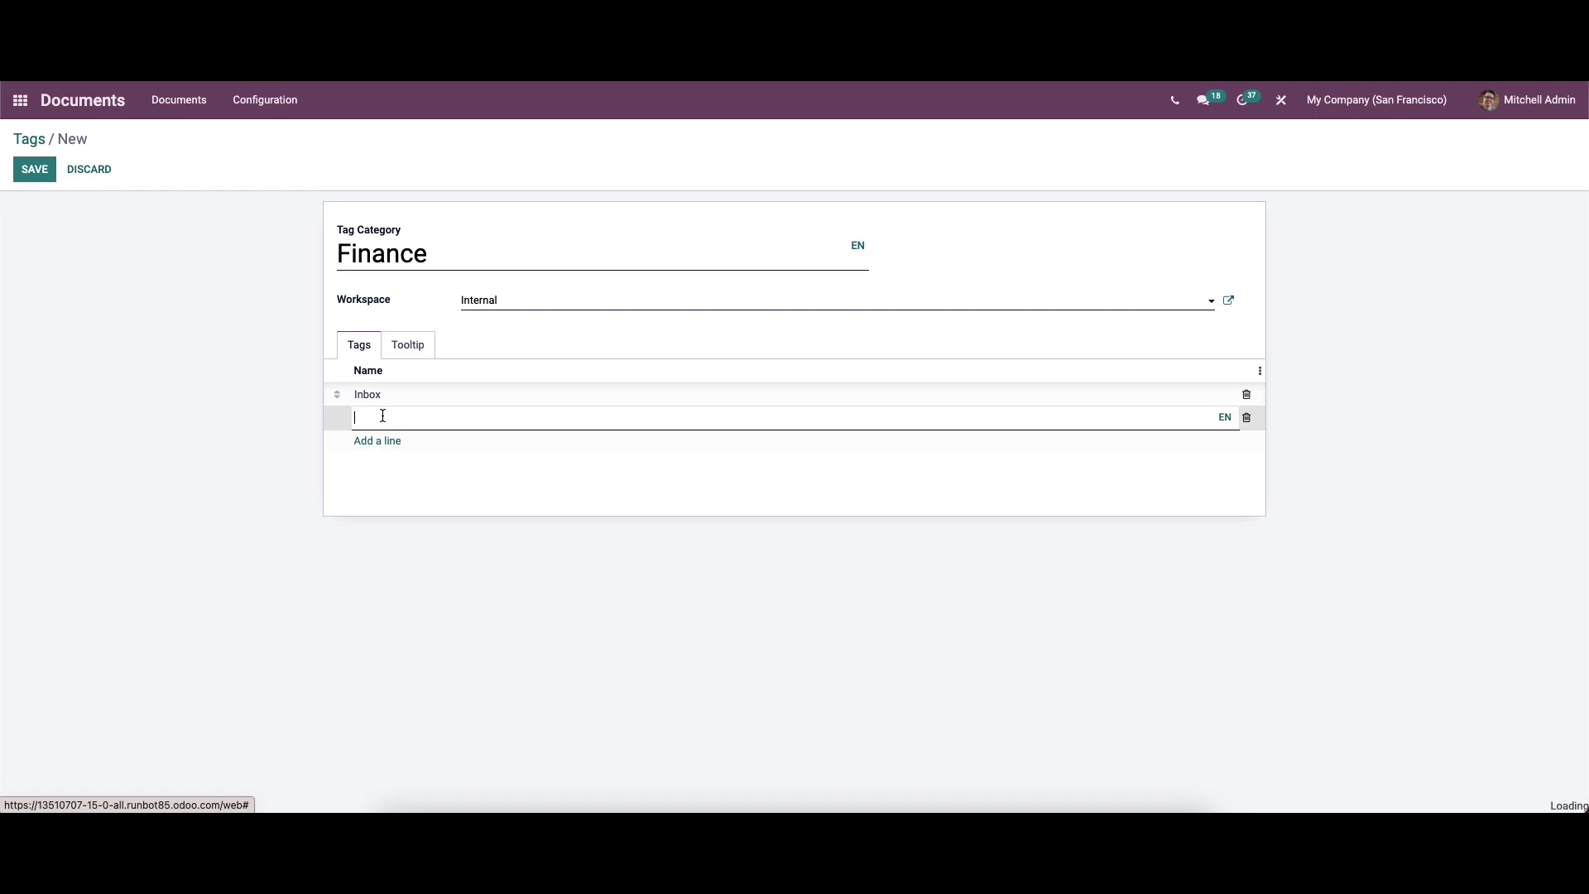
pyautogui.write('To valid')
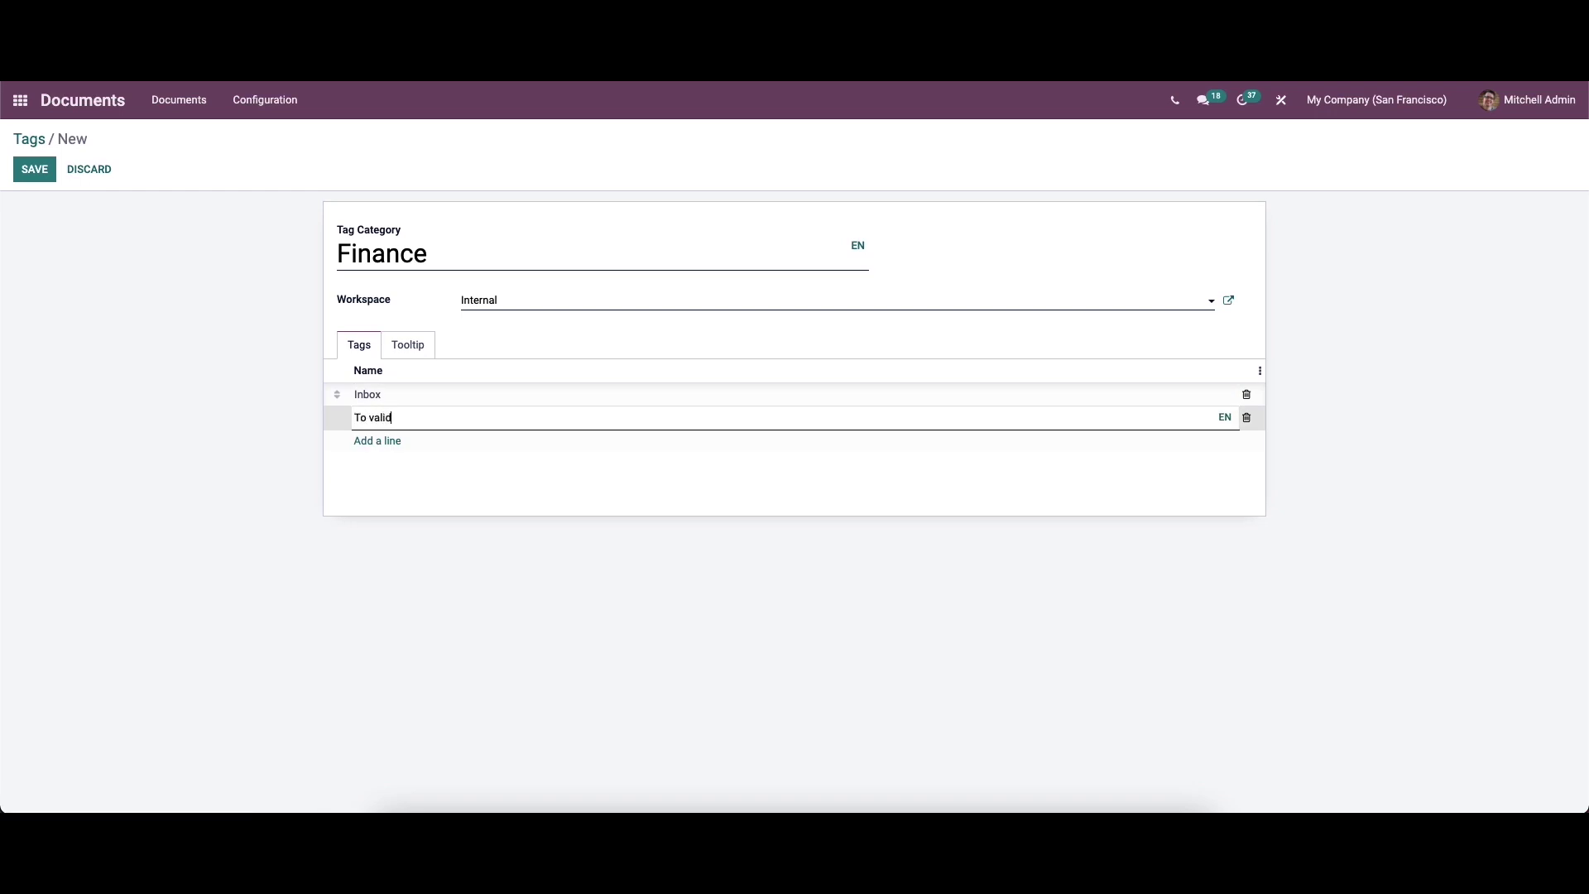
pyautogui.click(377, 438)
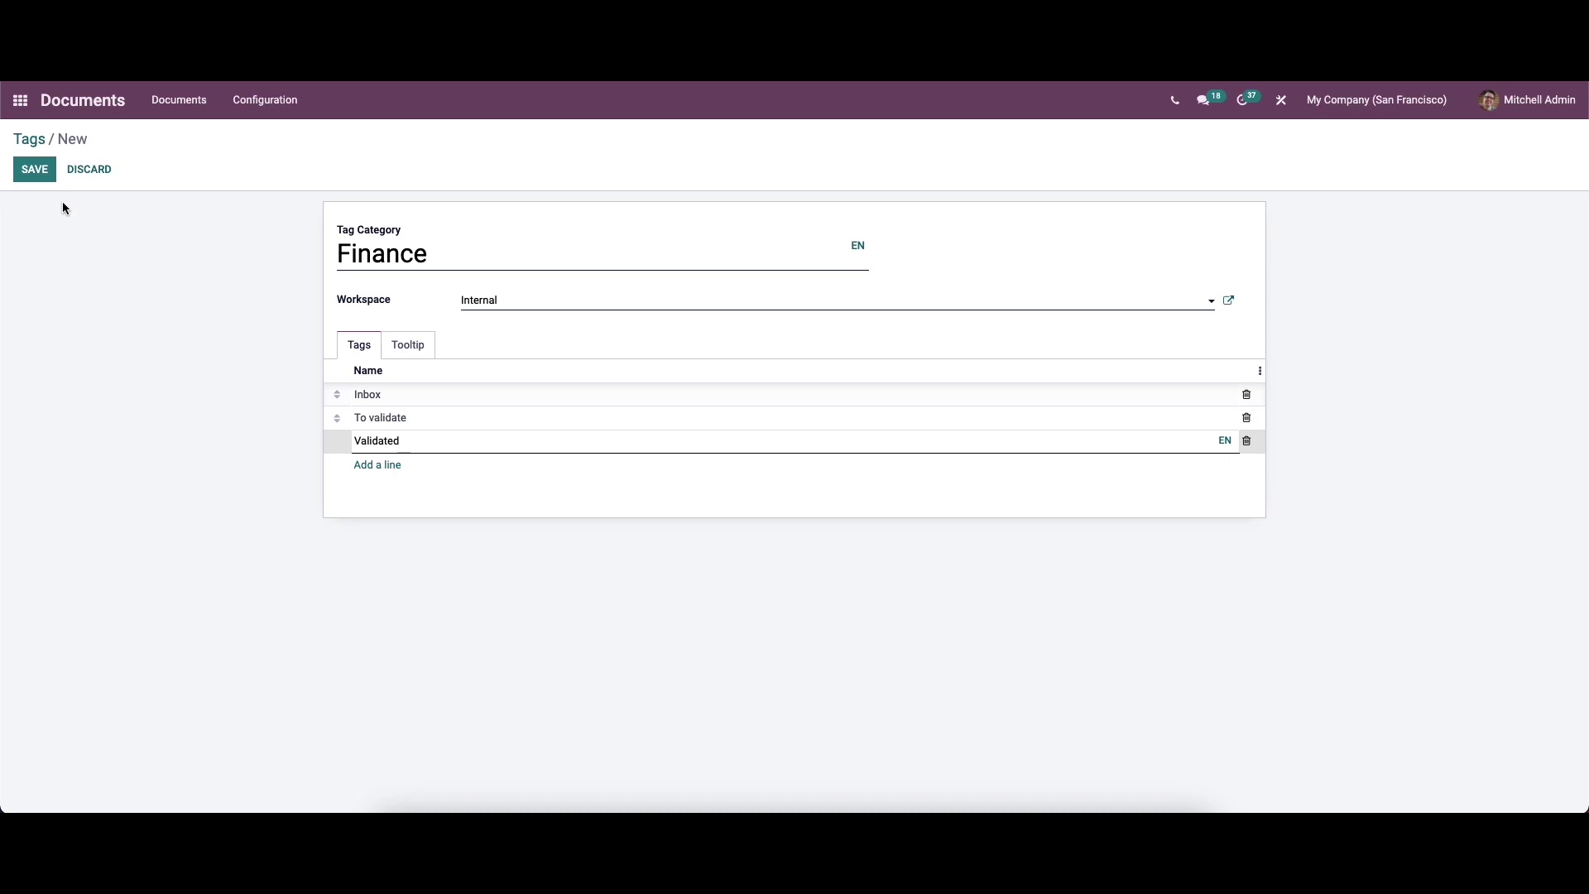
pyautogui.click(36, 177)
pyautogui.click(29, 139)
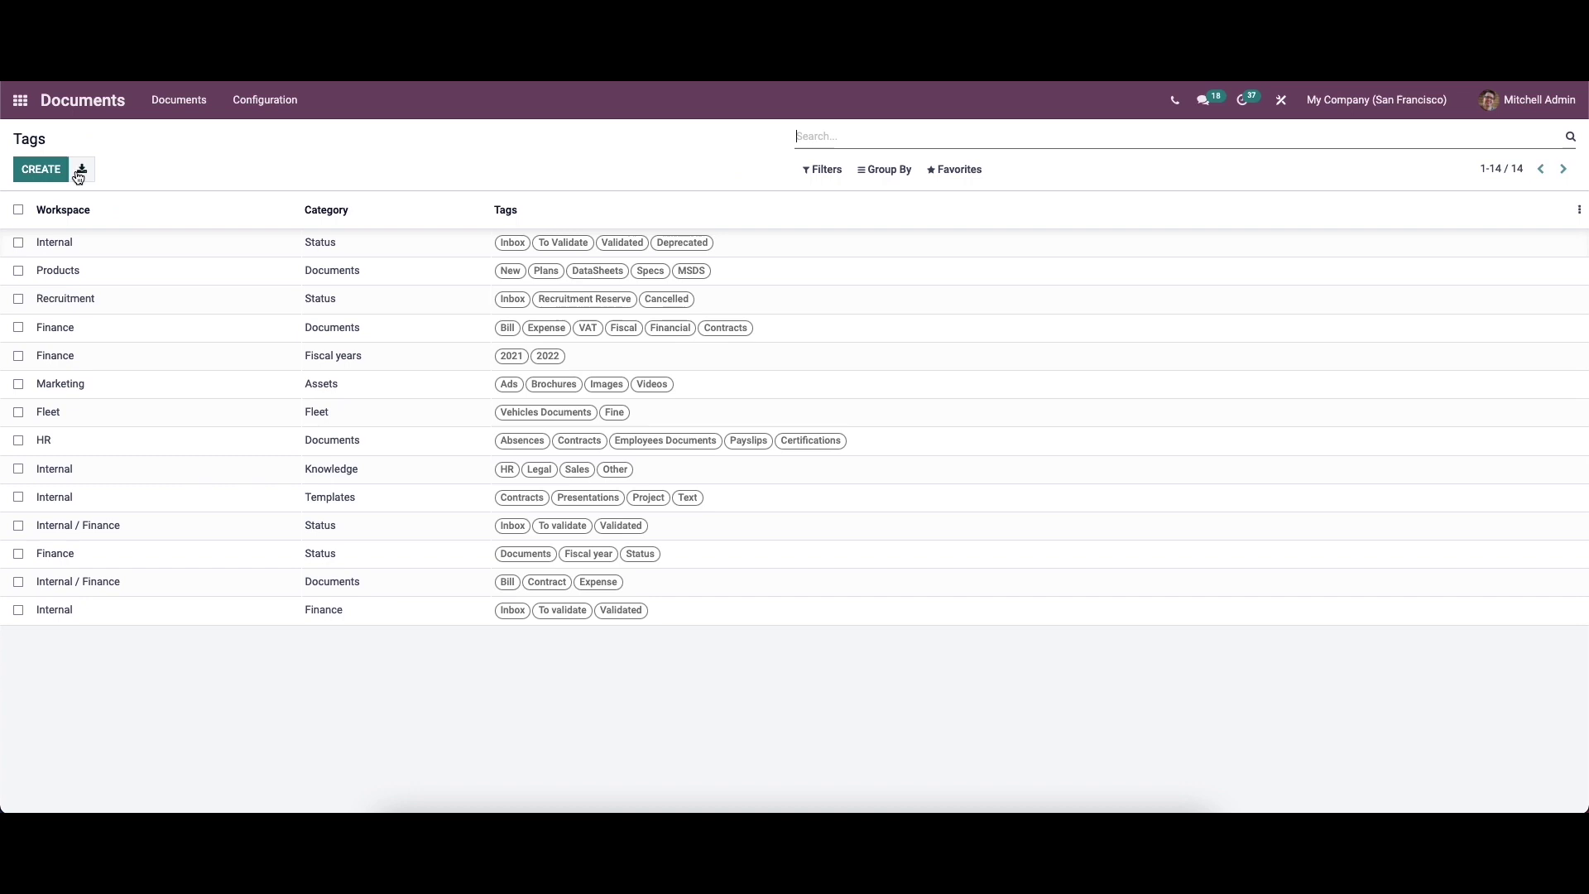
# Open Configuration > Shares & Emails and inspect the Inbox Internal upload-by-email share link.
pyautogui.click(264, 99)
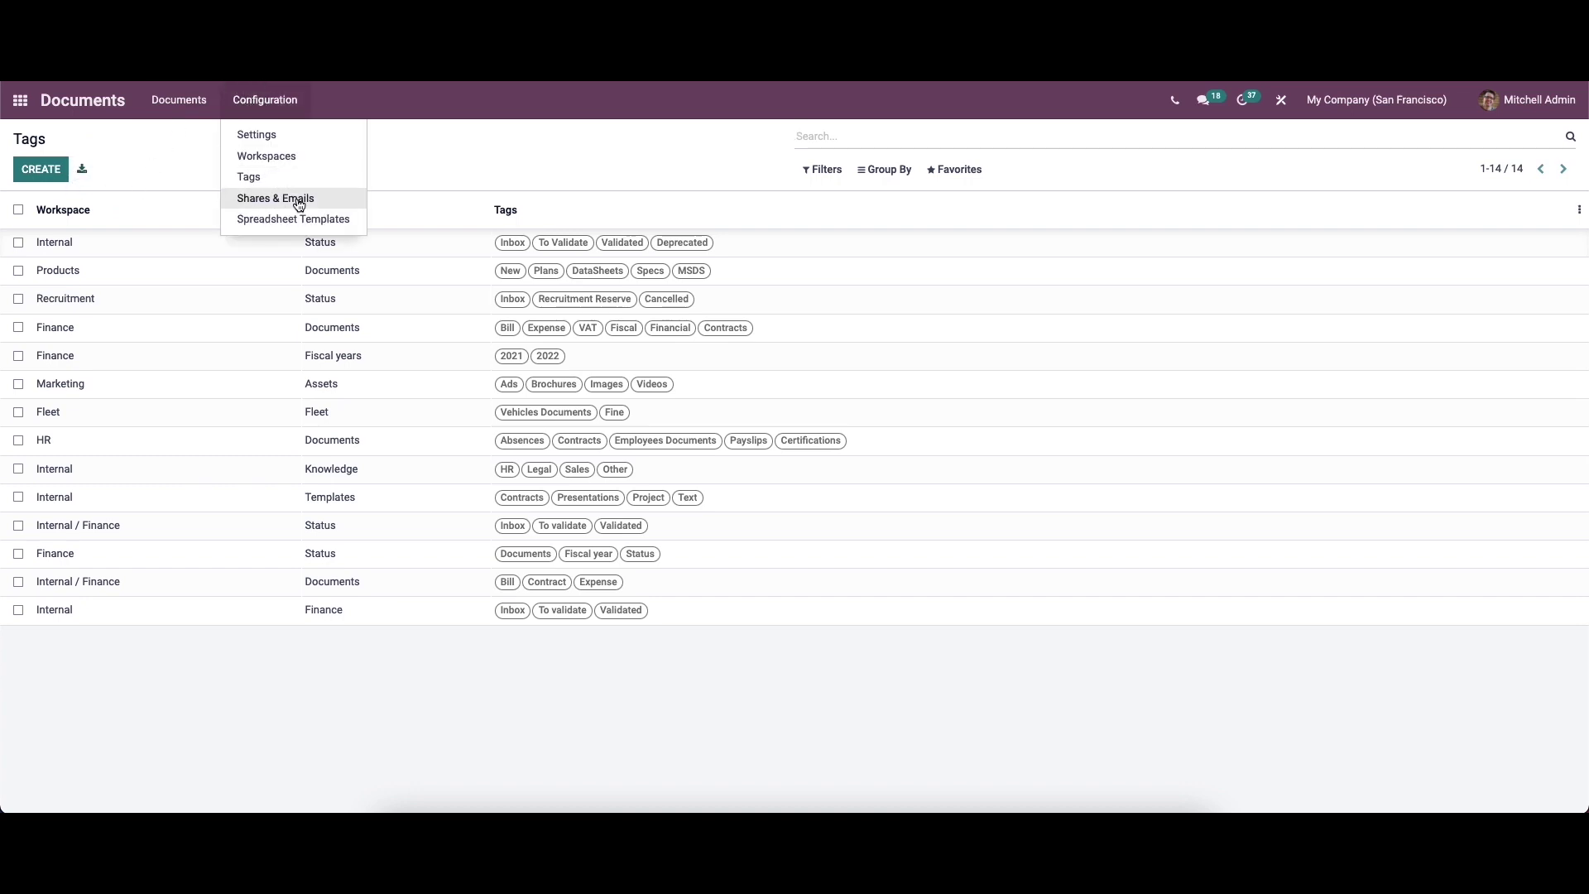
pyautogui.click(298, 200)
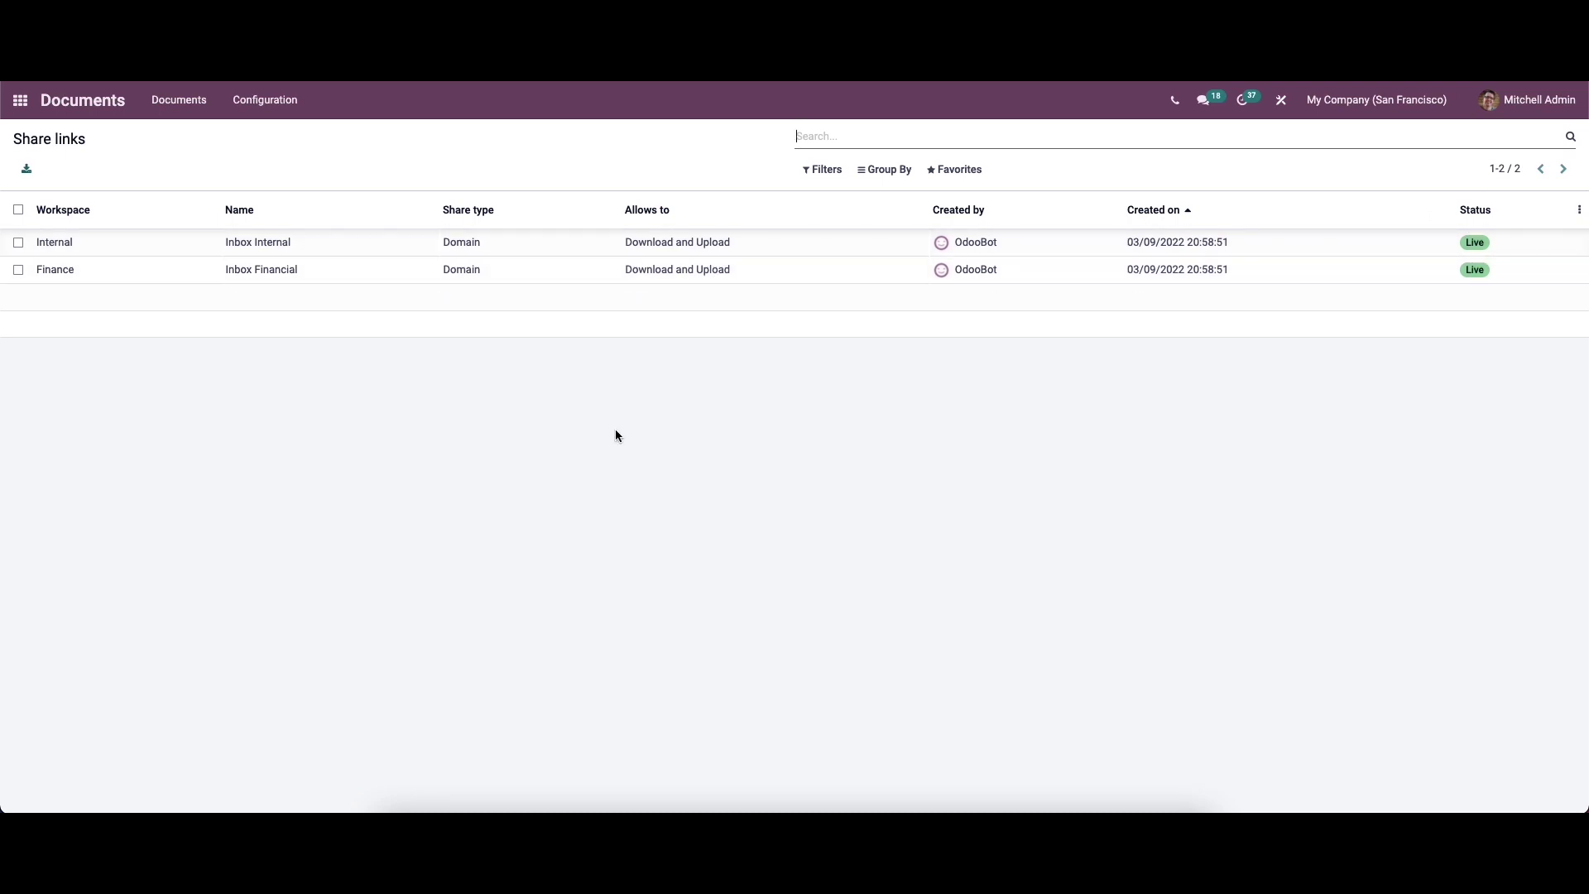
pyautogui.click(520, 243)
# Review the Inbox Internal link's validity date, Inbox activity, Days due unit and responsible, saving unchanged.
pyautogui.click(395, 267)
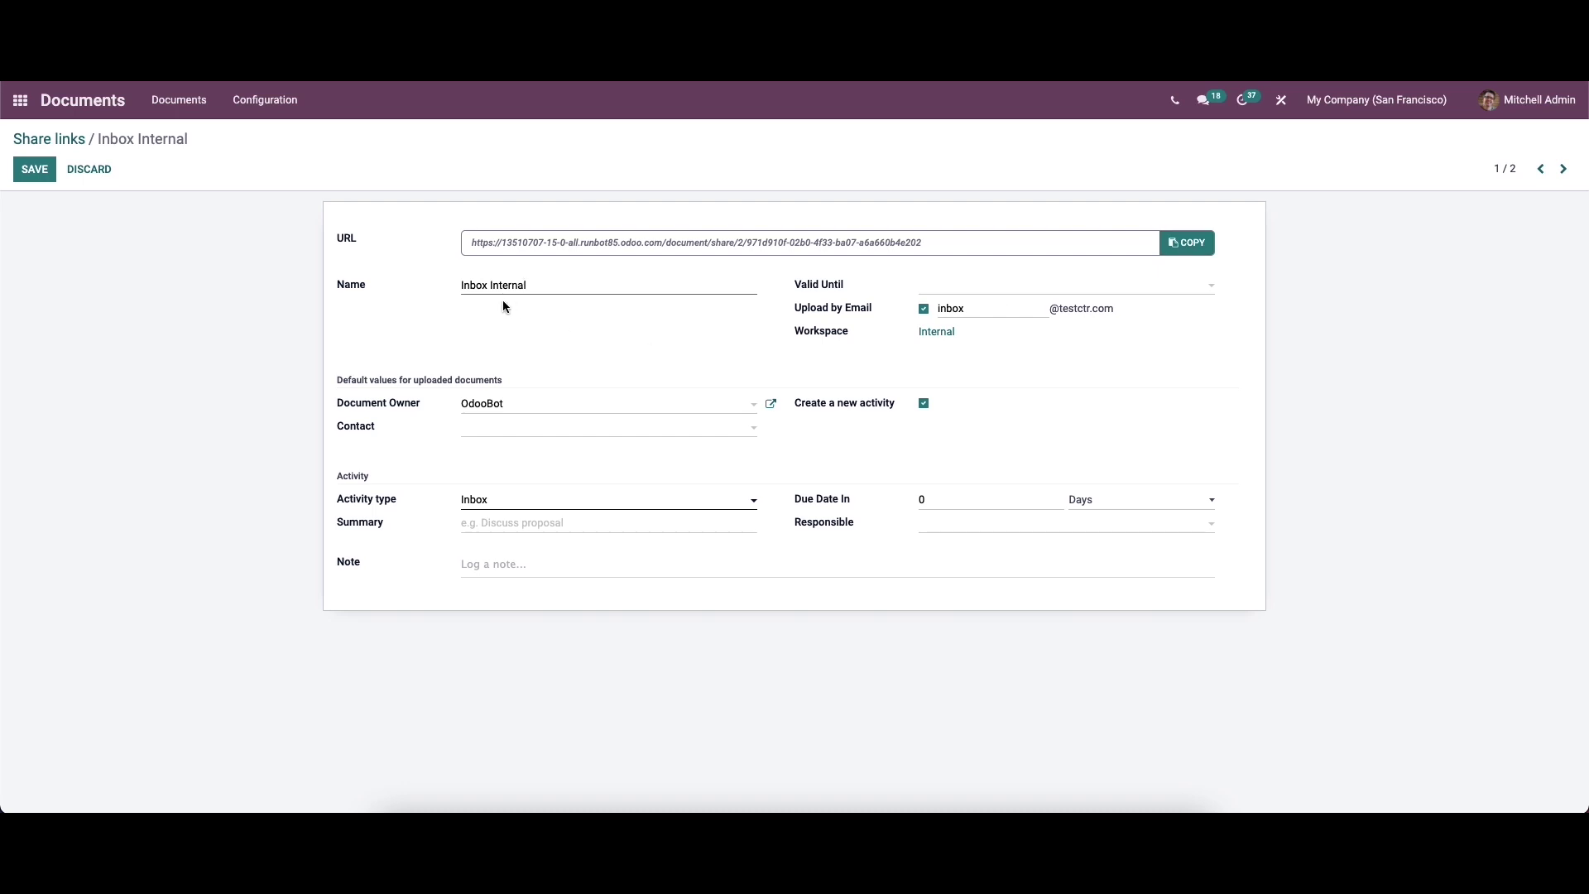
pyautogui.click(946, 287)
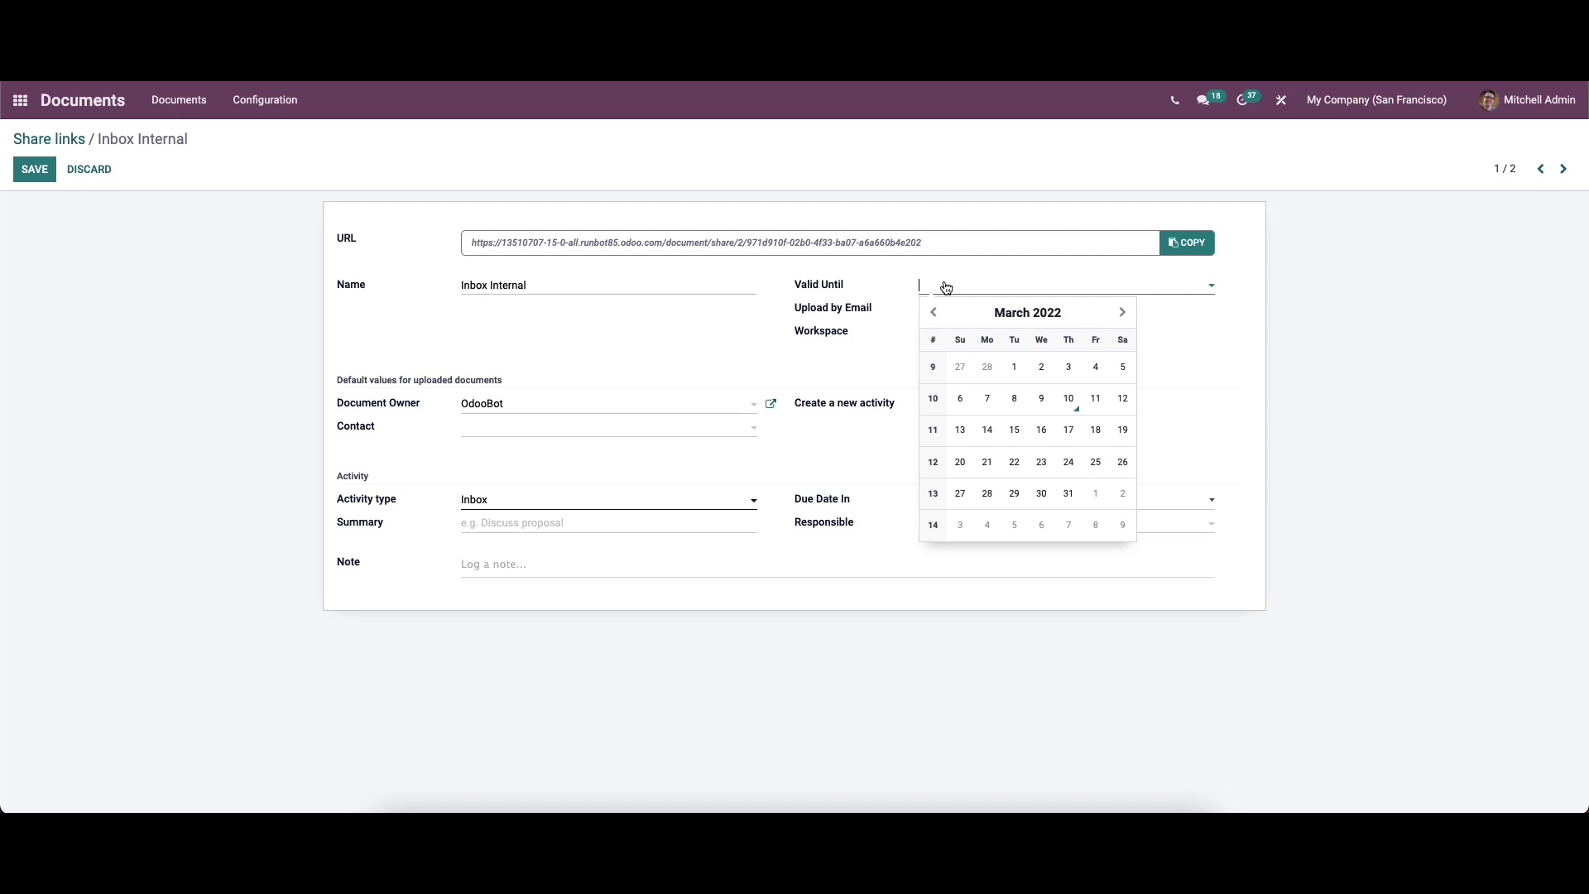
pyautogui.click(914, 289)
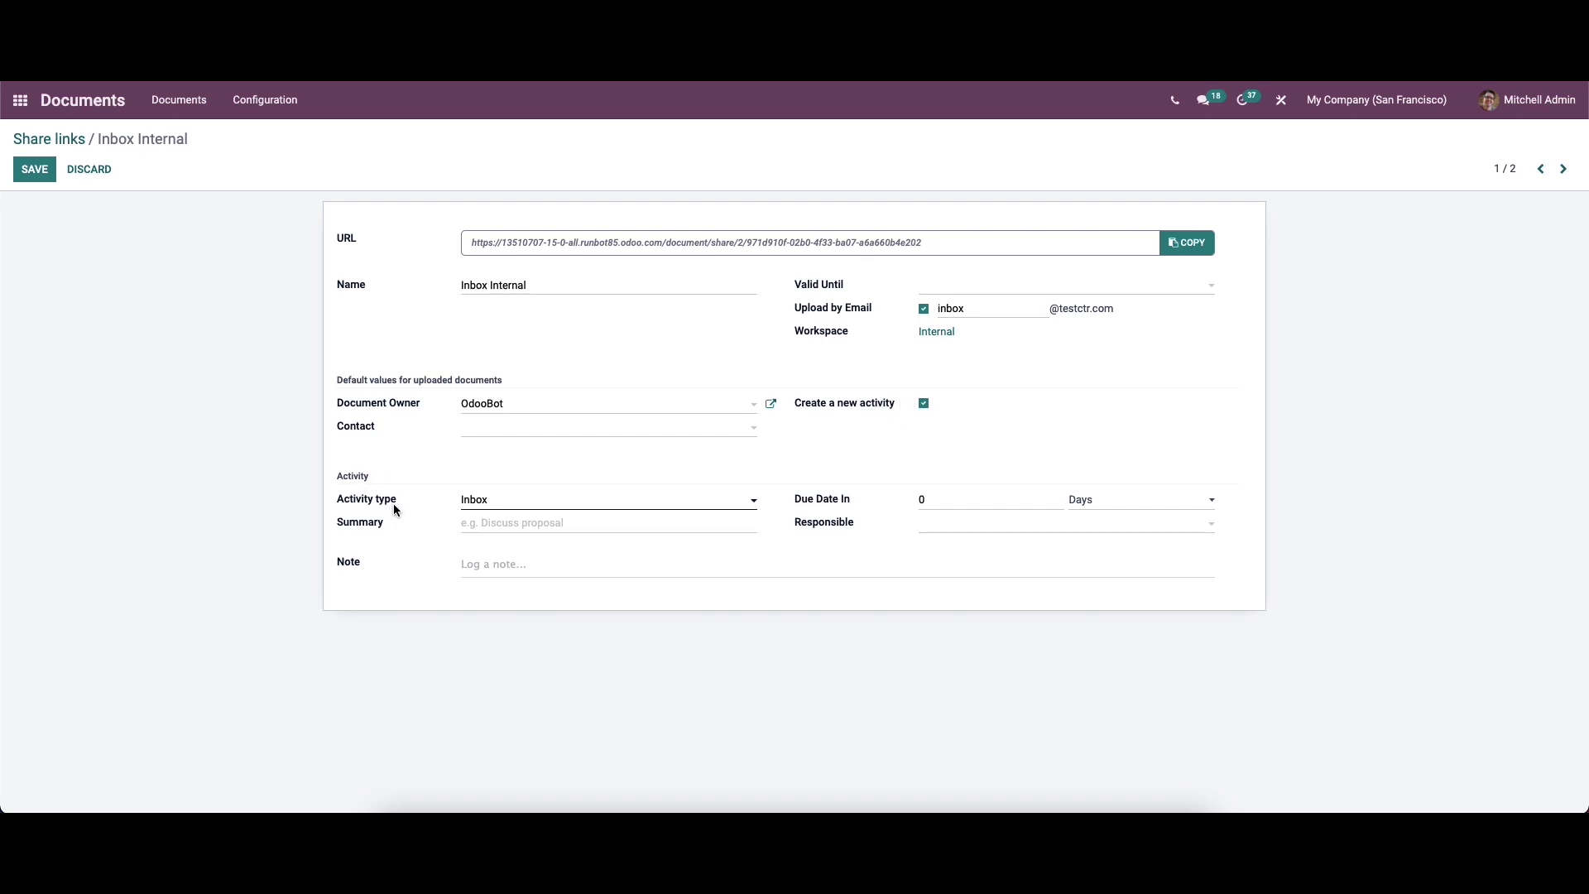
pyautogui.click(527, 506)
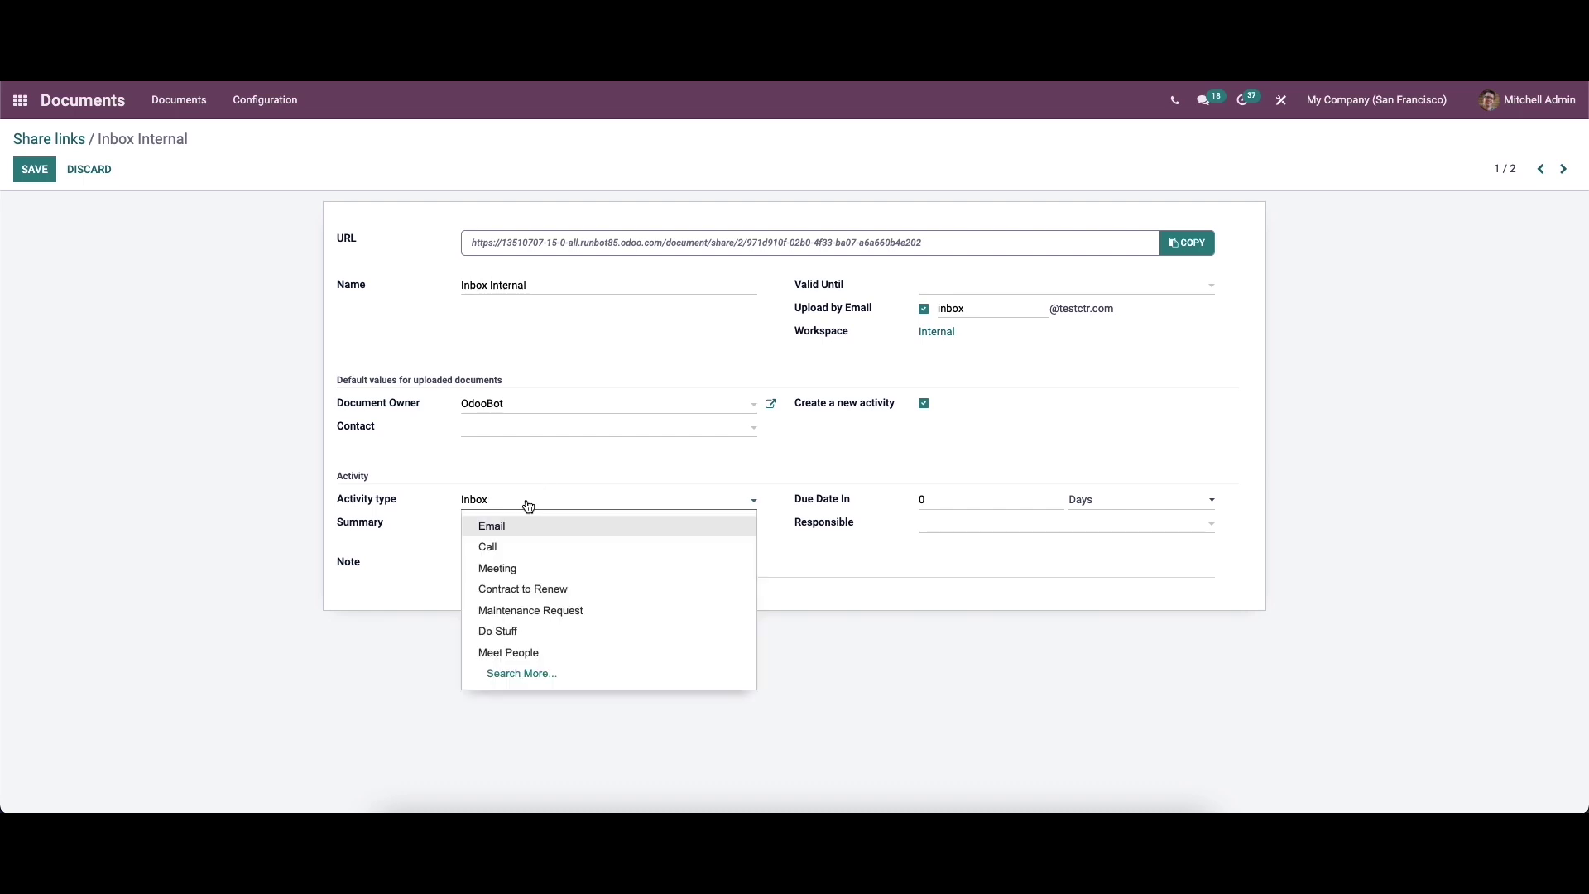
pyautogui.click(523, 499)
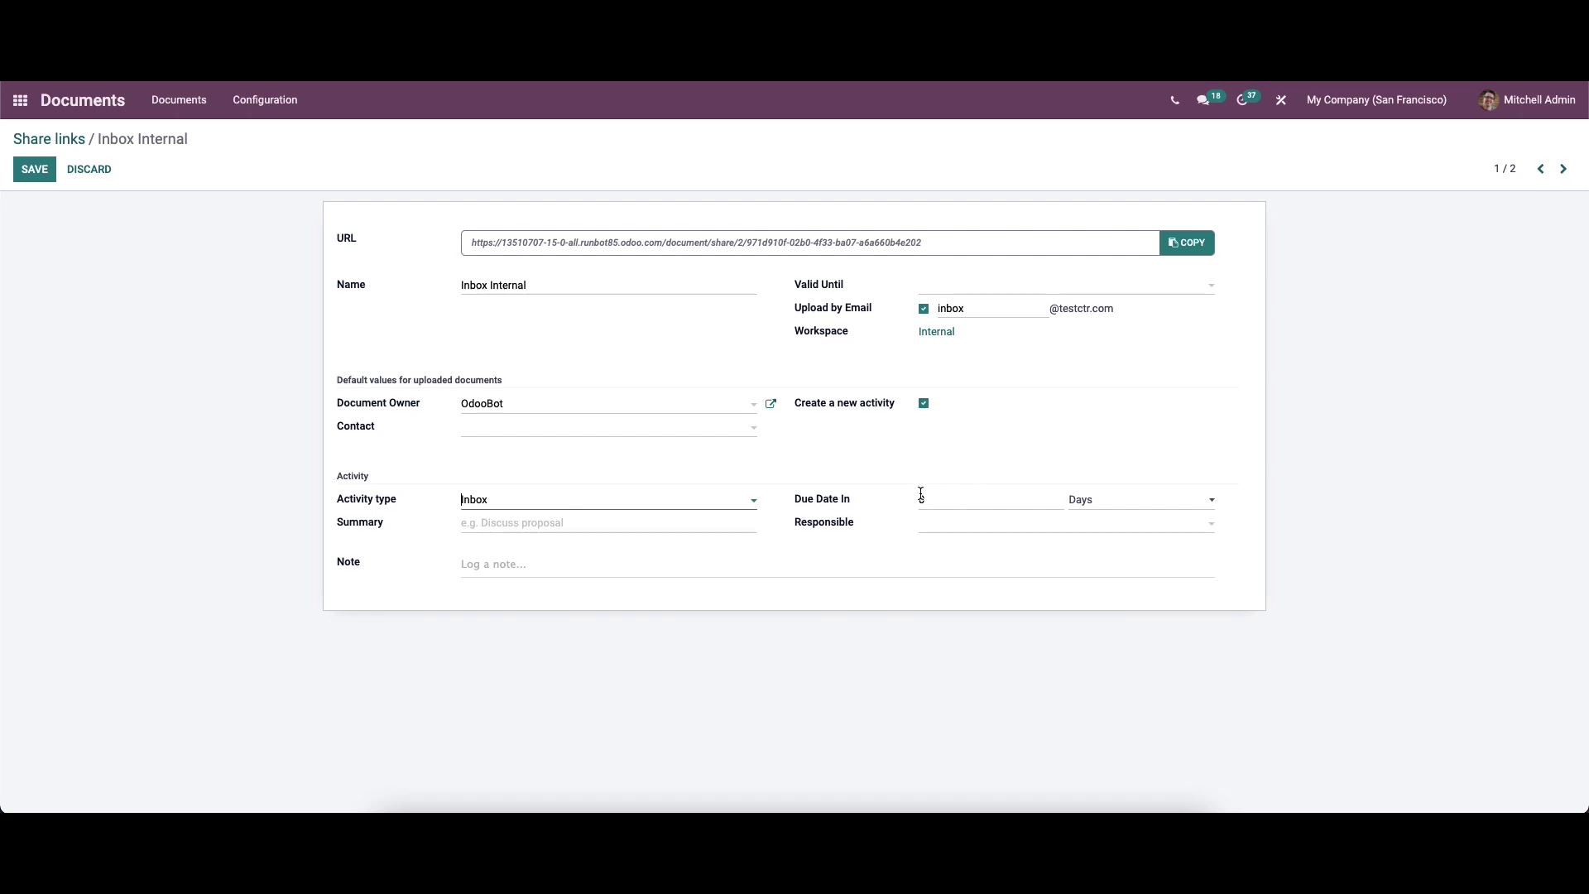
pyautogui.click(1142, 497)
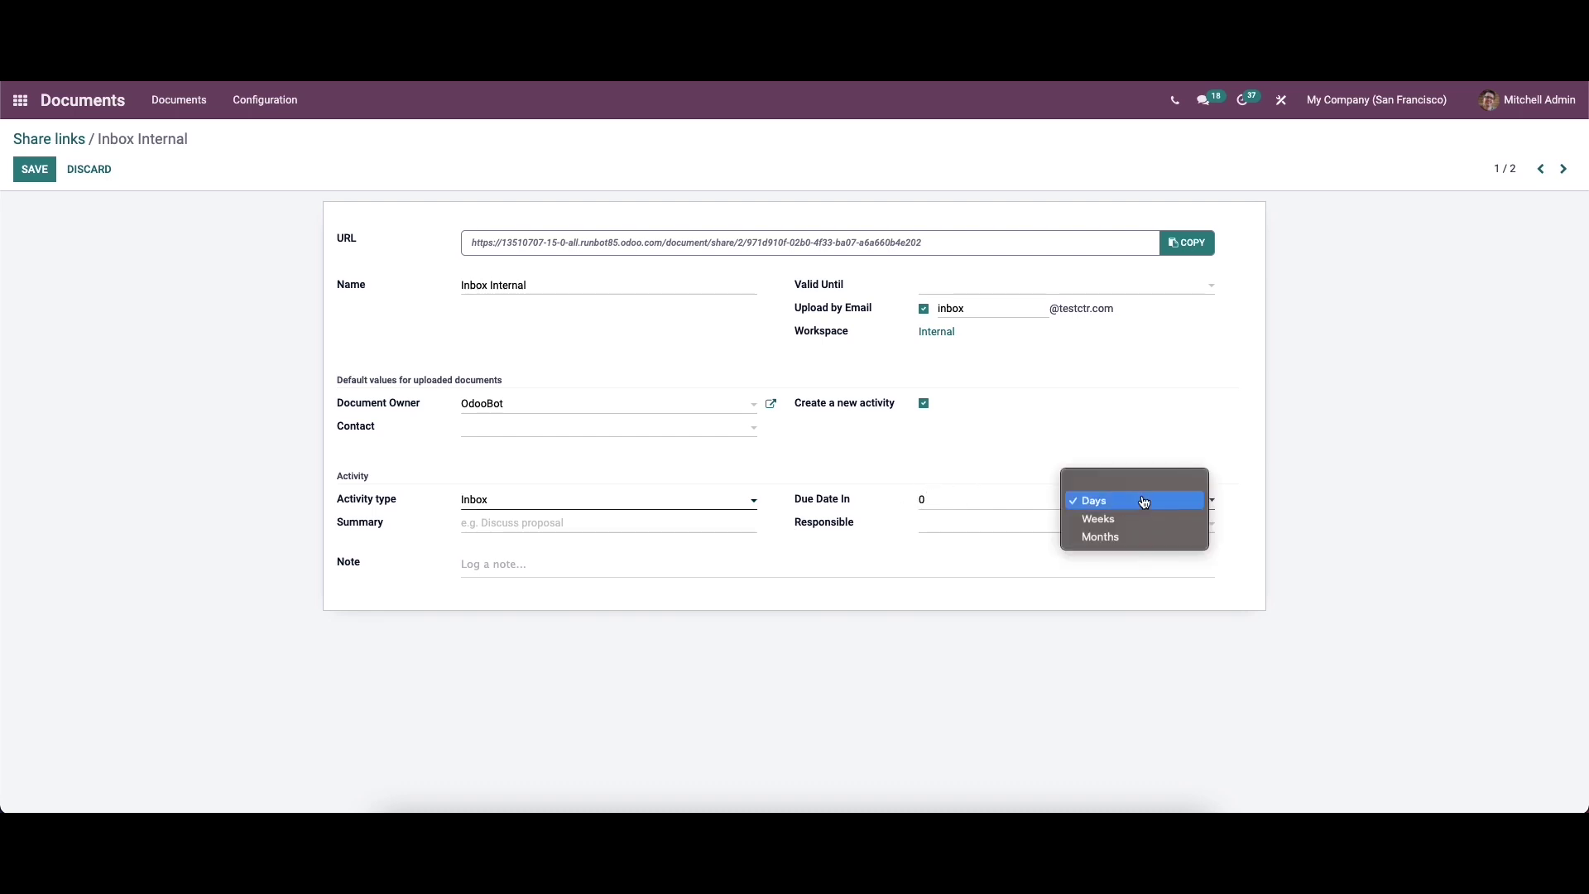
pyautogui.click(982, 452)
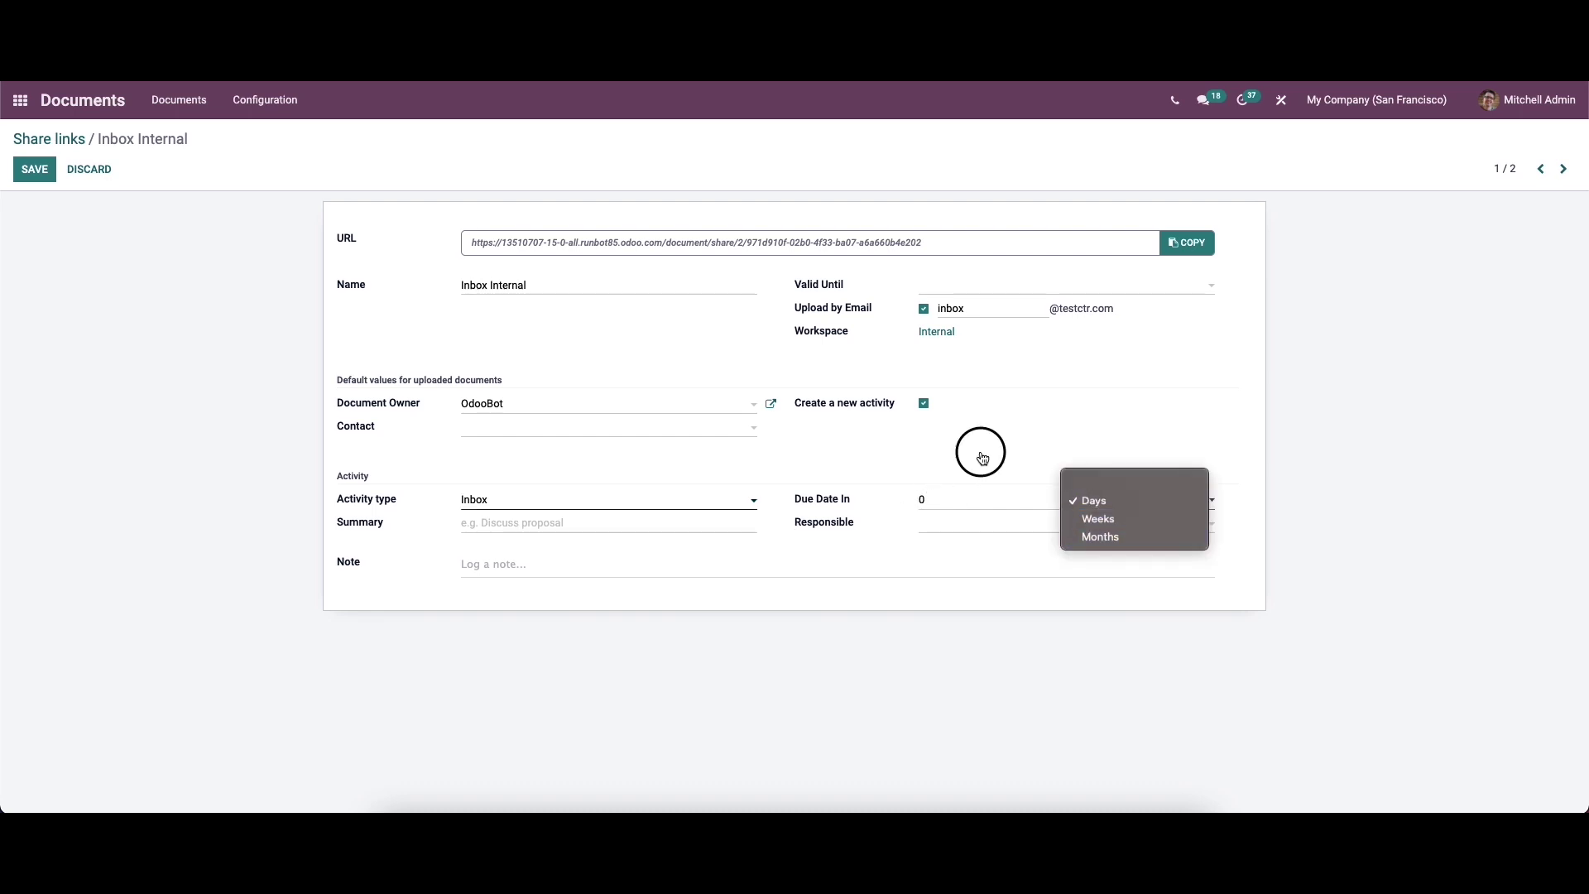
pyautogui.click(929, 527)
pyautogui.click(897, 558)
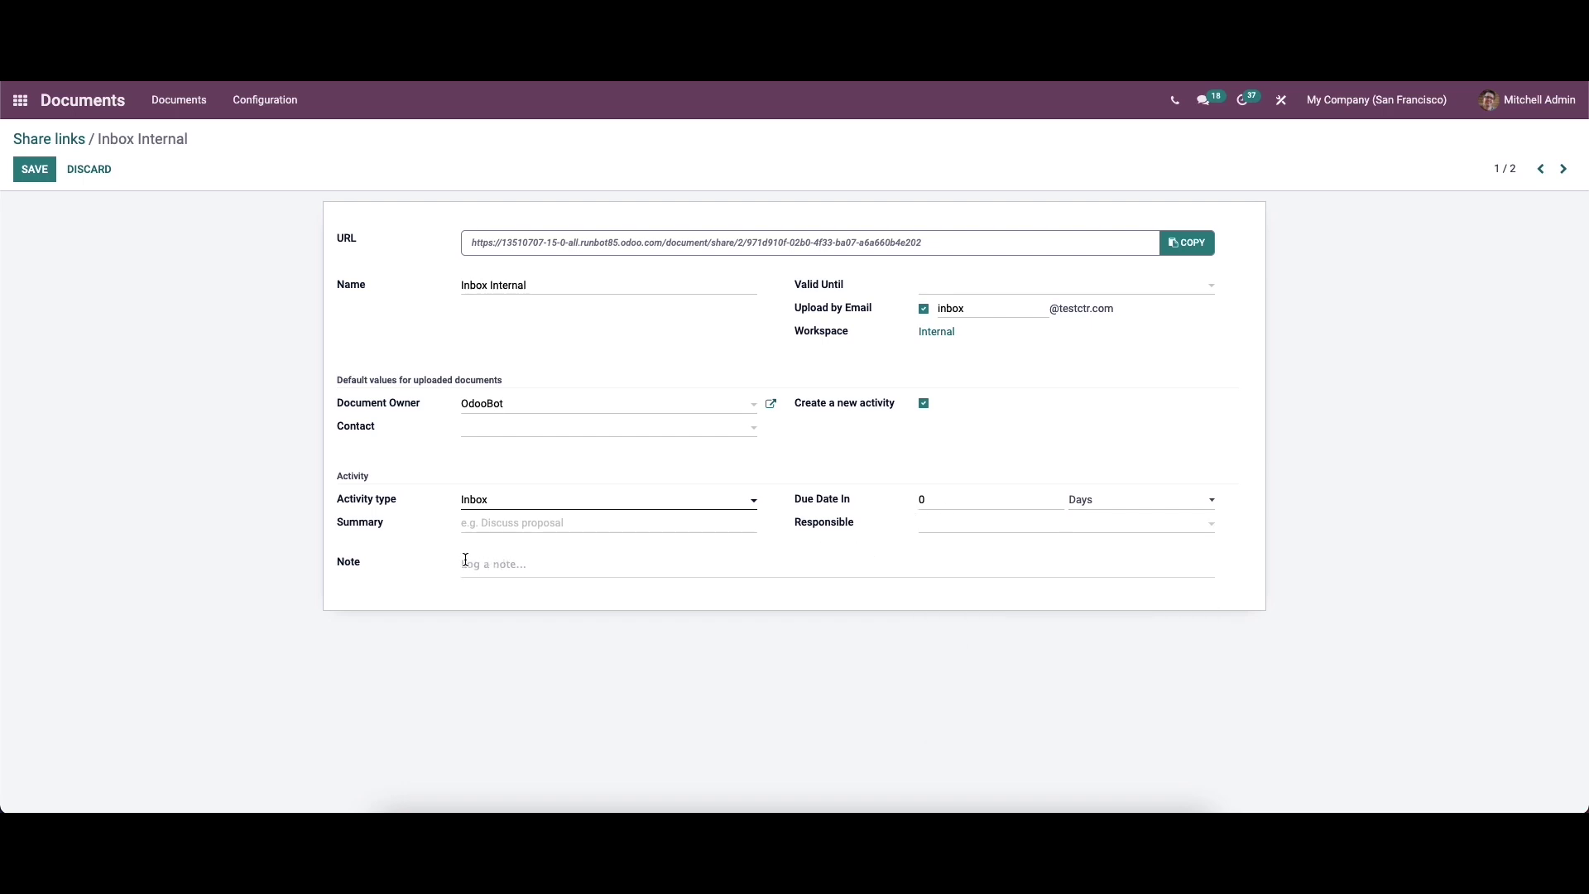
pyautogui.click(34, 169)
pyautogui.click(43, 139)
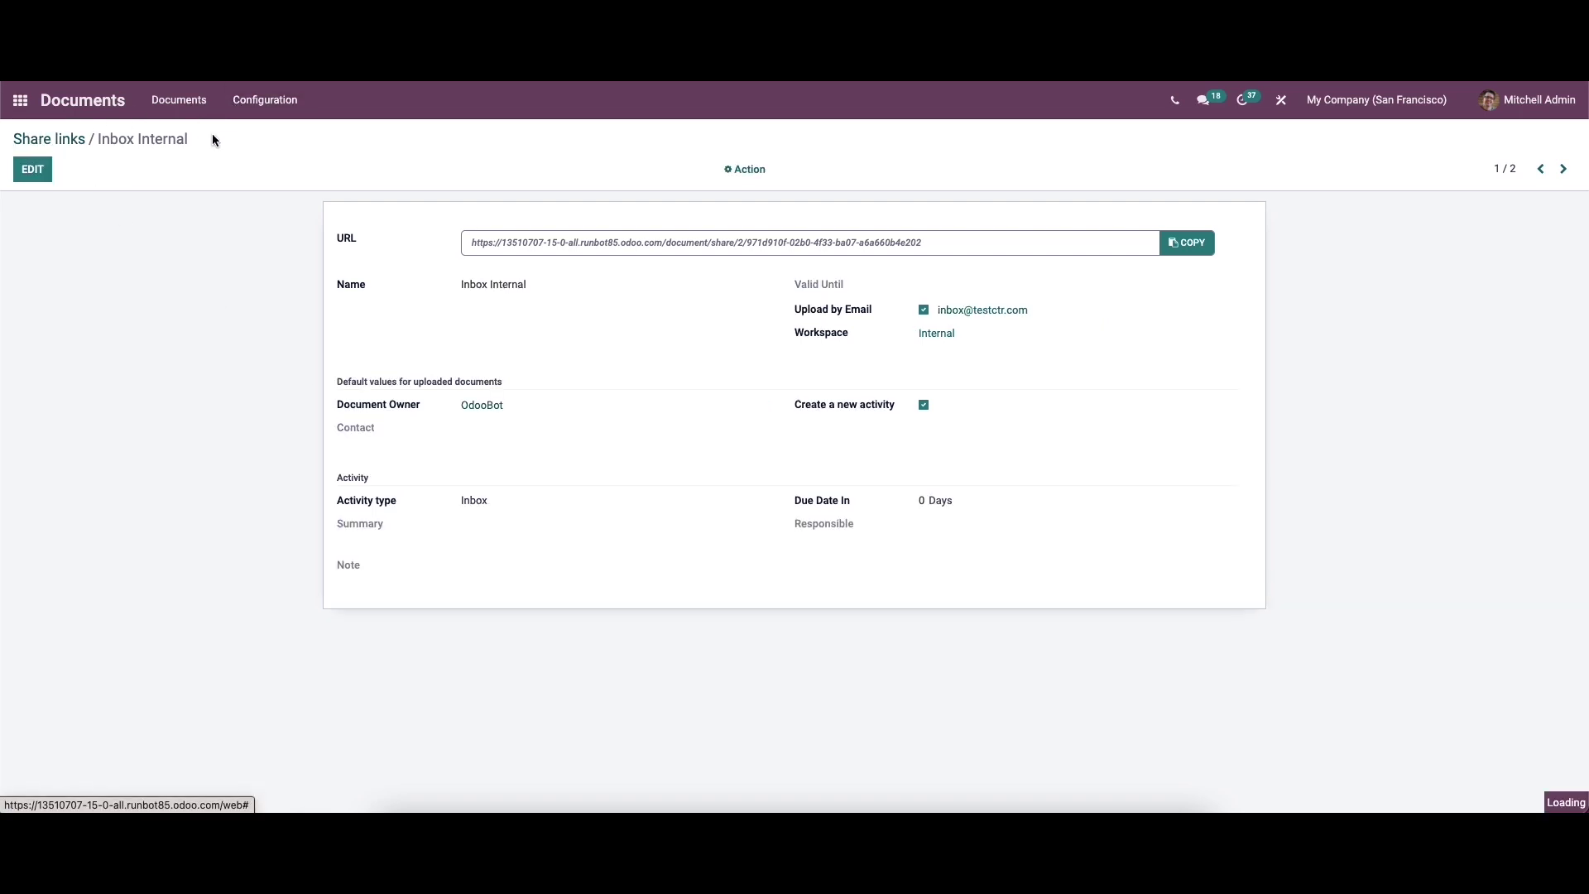
# Clear the My Templates filter in Spreadsheet Templates to list all six, checking Budget Report (Quarterly).
pyautogui.click(263, 100)
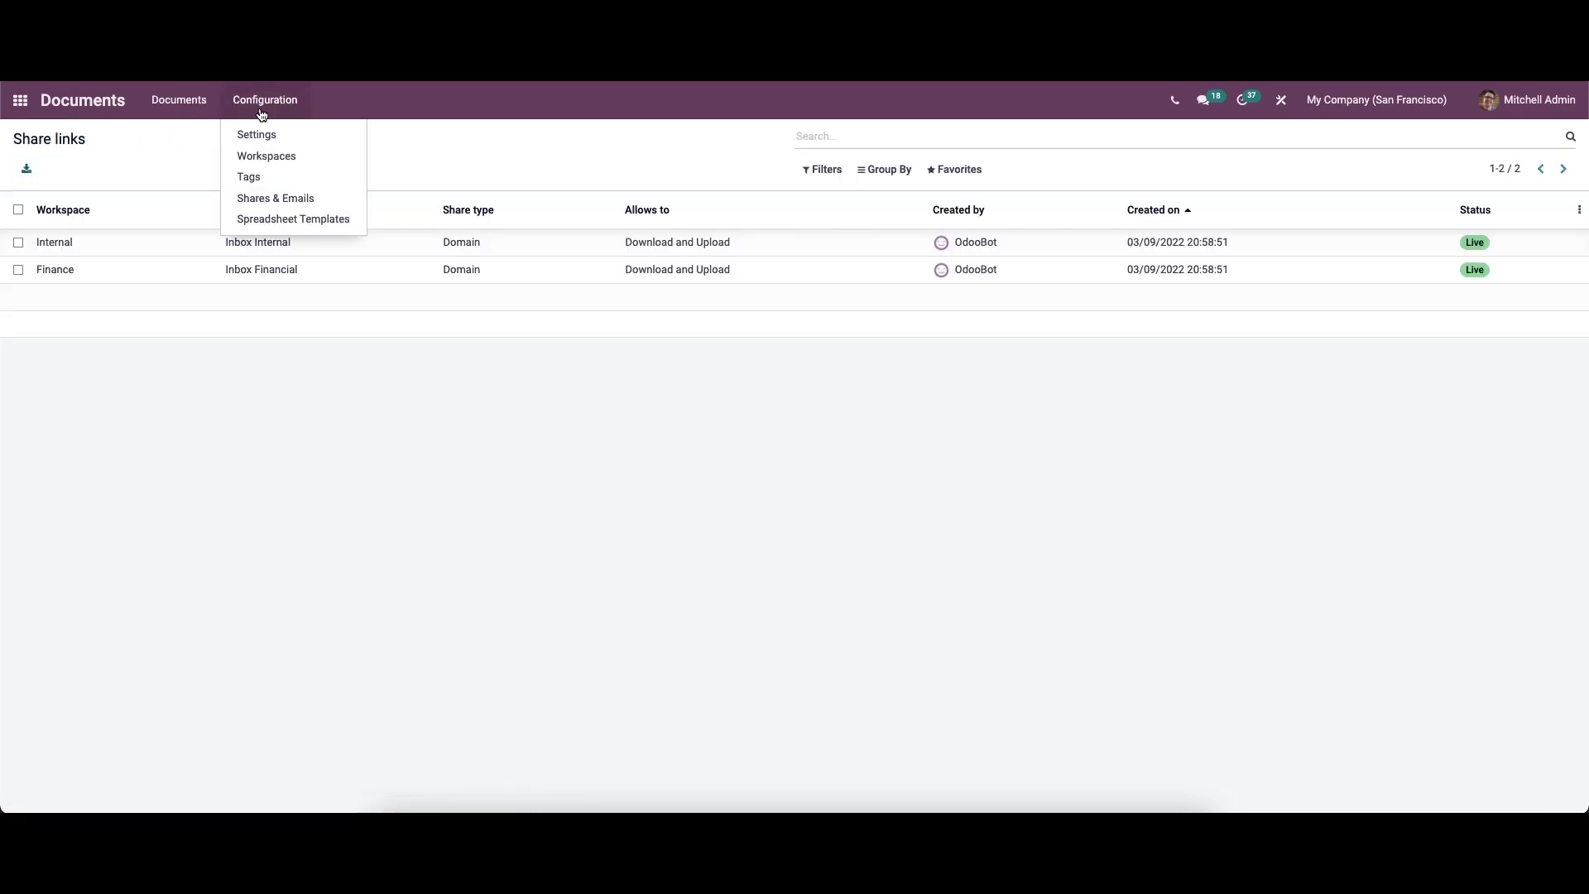
pyautogui.click(306, 225)
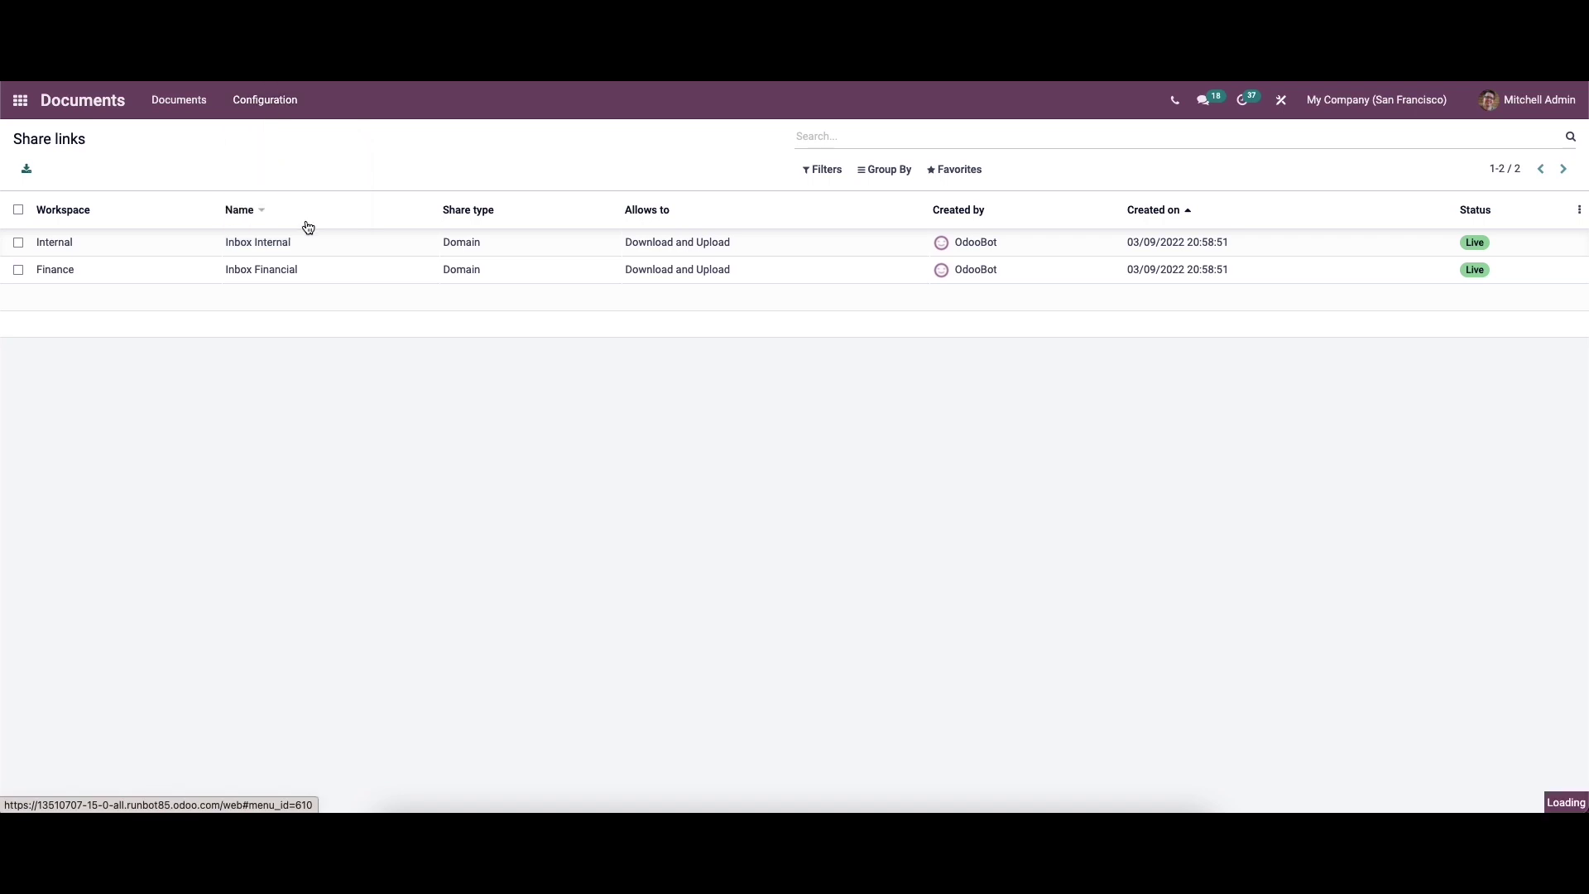
pyautogui.click(886, 138)
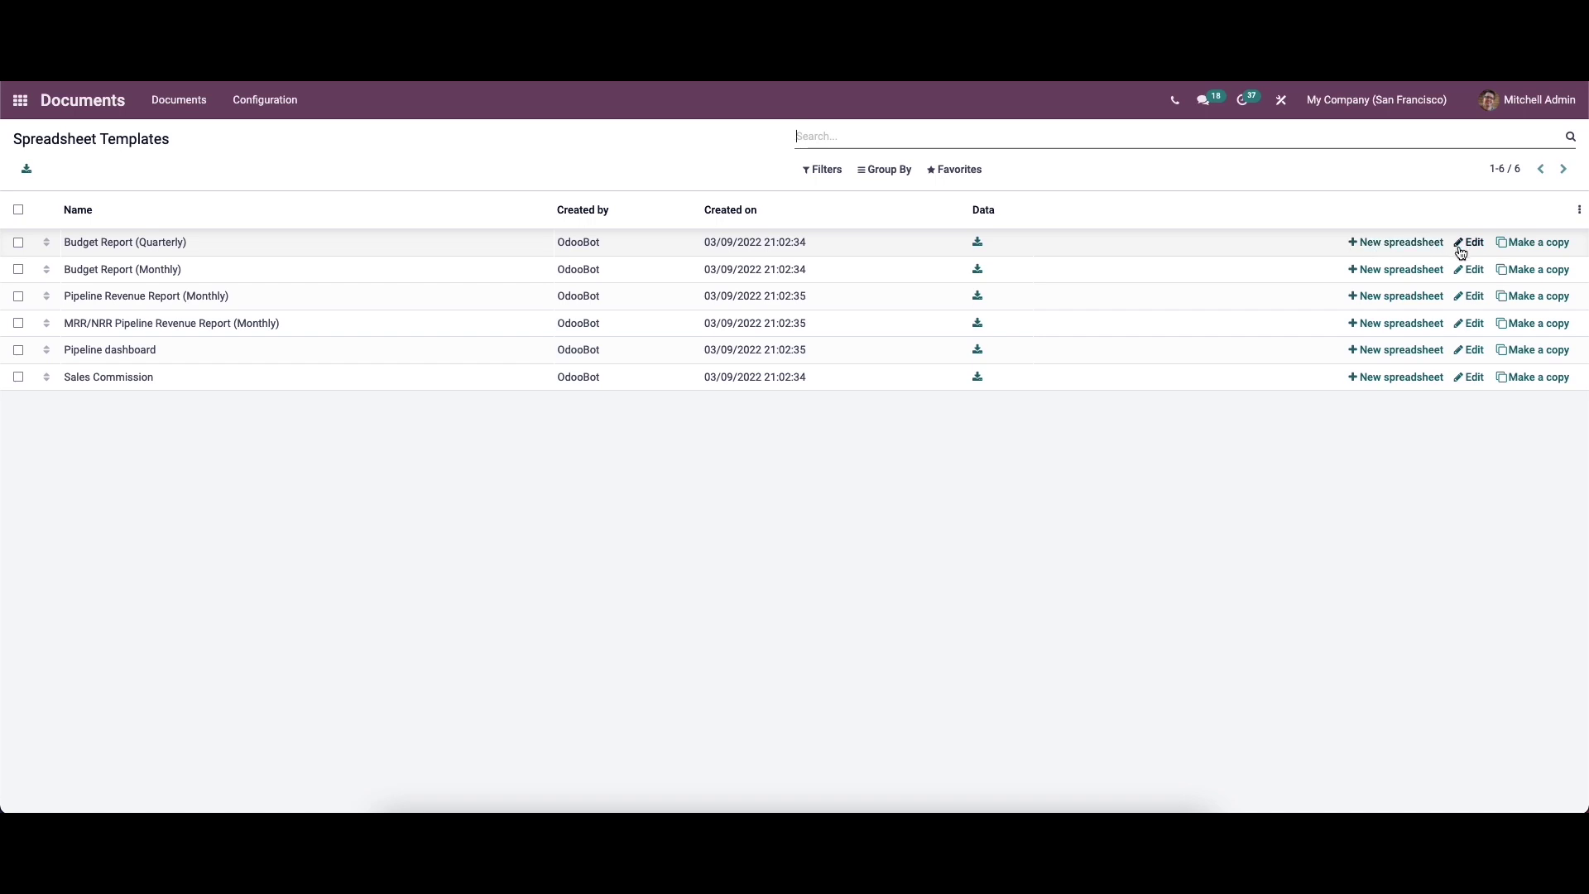
pyautogui.click(465, 251)
pyautogui.click(389, 174)
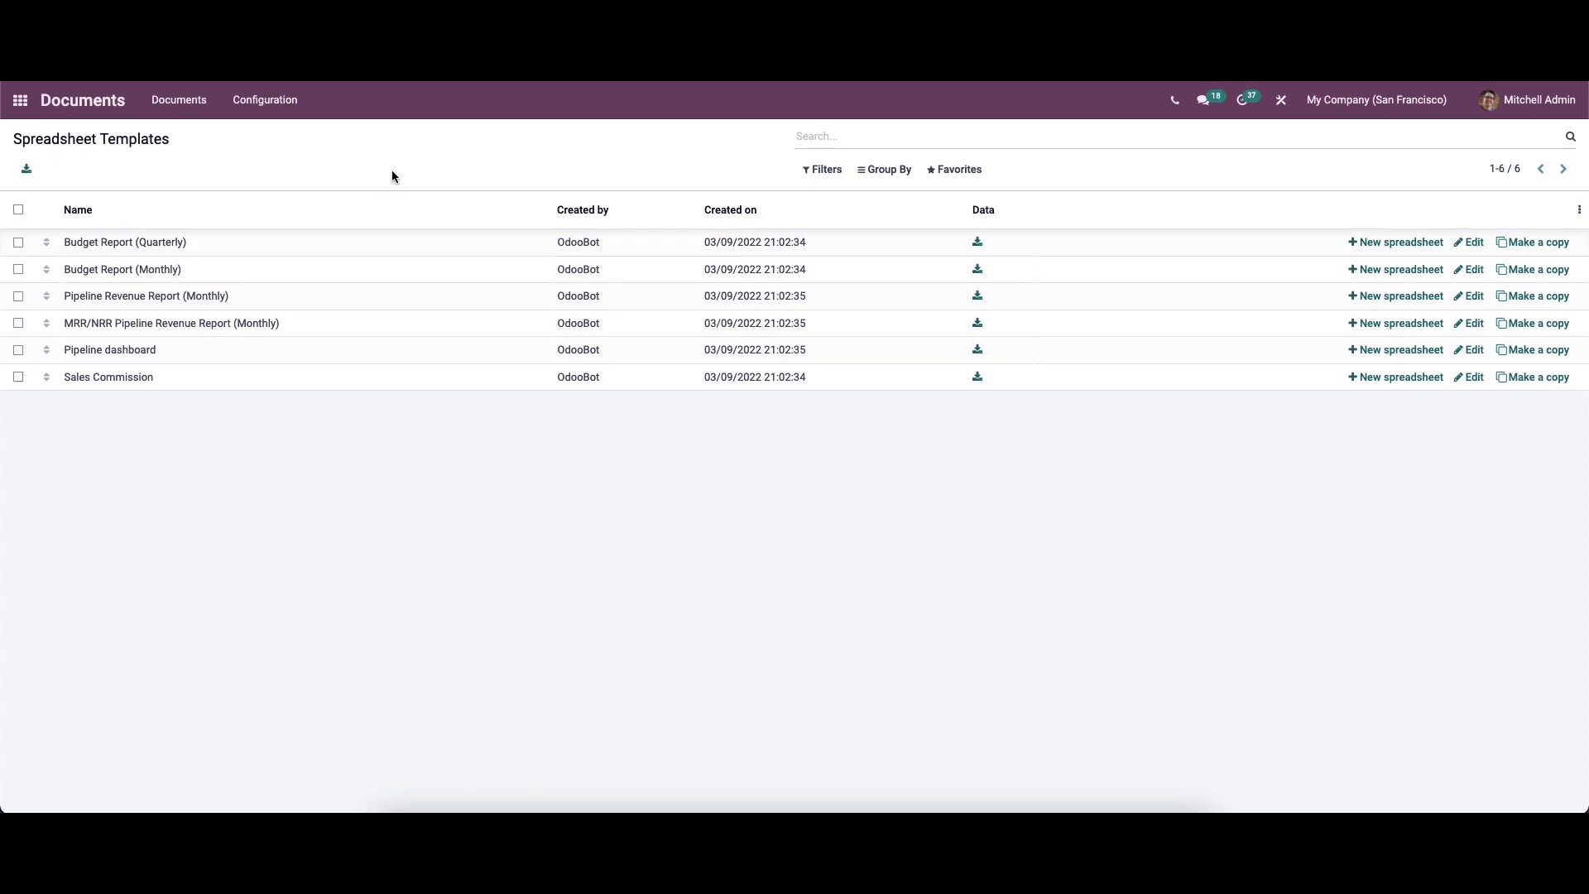